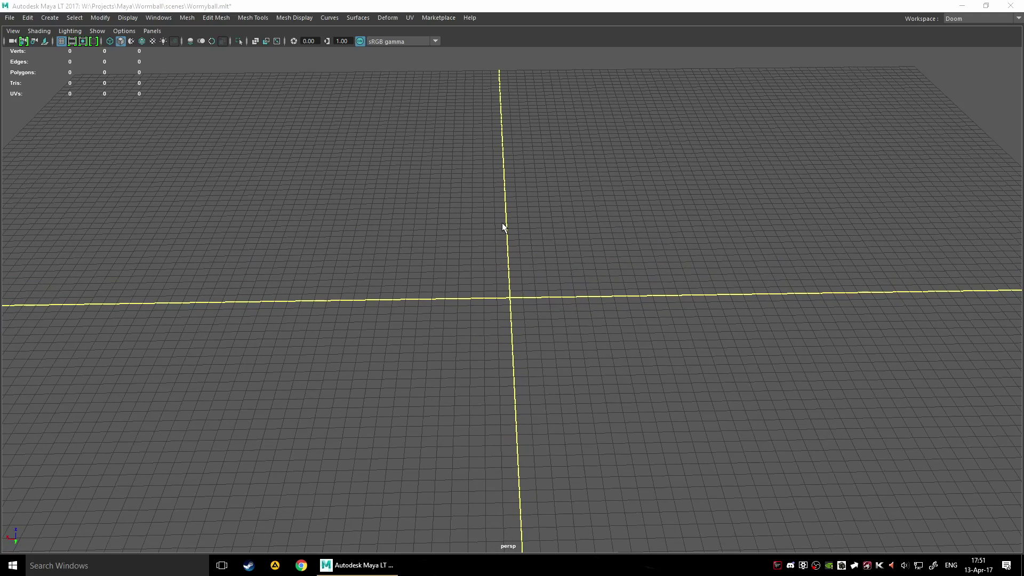
right_click(508, 305, "shift")
left_click(533, 302)
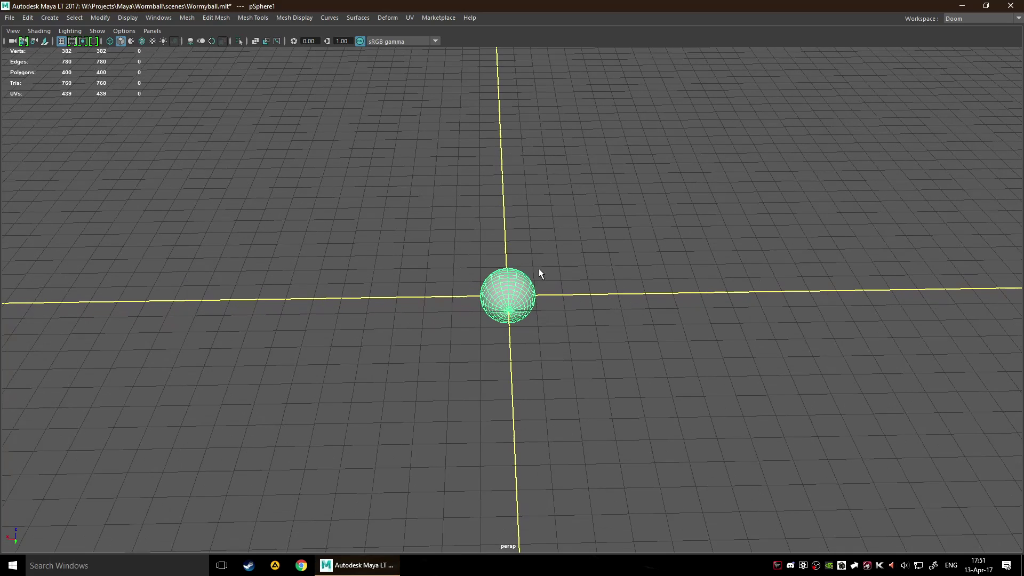
key("f")
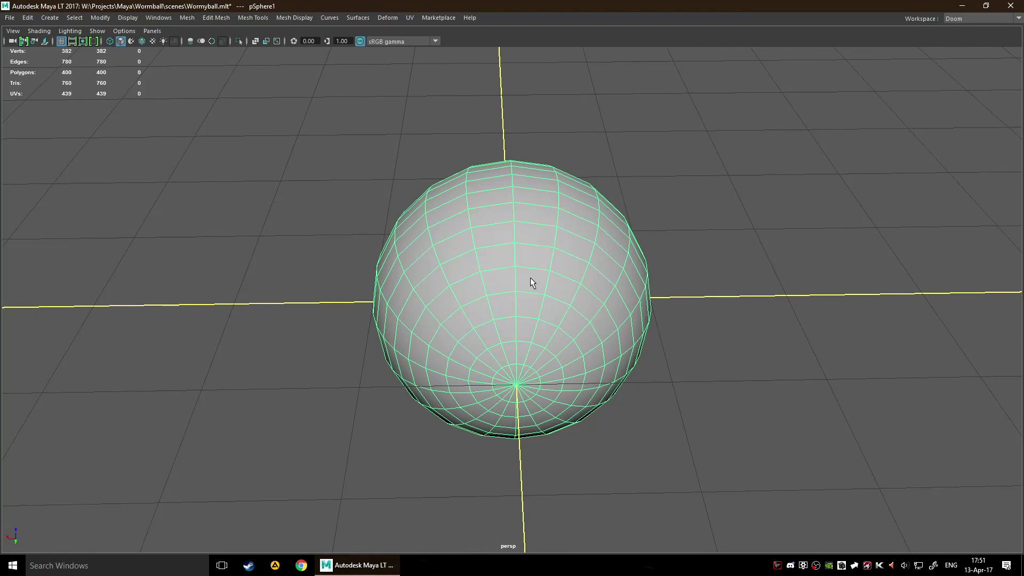
key("Delete")
Step: Create a polygon sphere with radius 1, 400 axis divisions, 400 height divisions and the Z axis, accepting the large subdivision values
right_click_drag(527, 271, 613, 270, "shift")
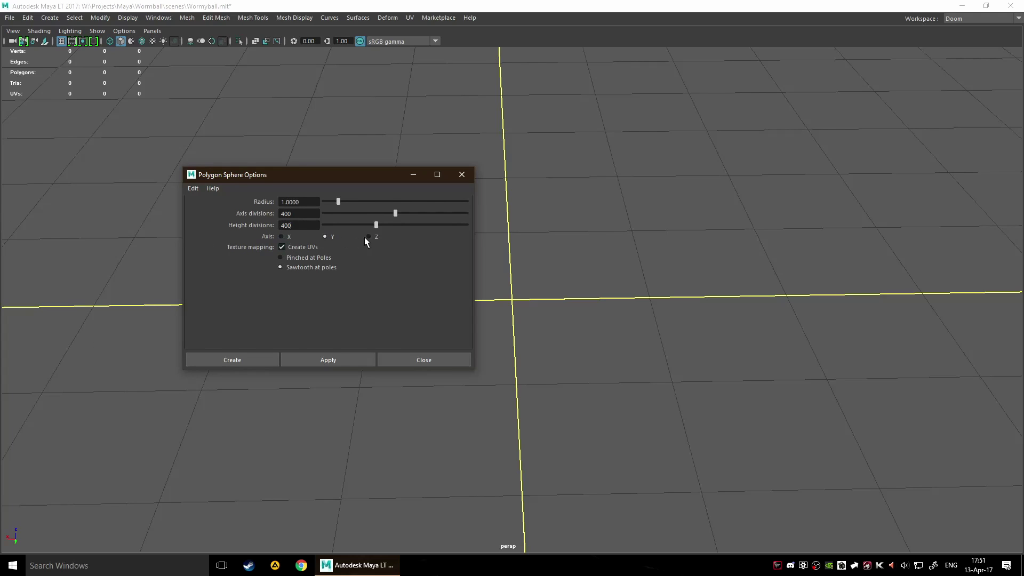
left_click(370, 236)
left_click(296, 360)
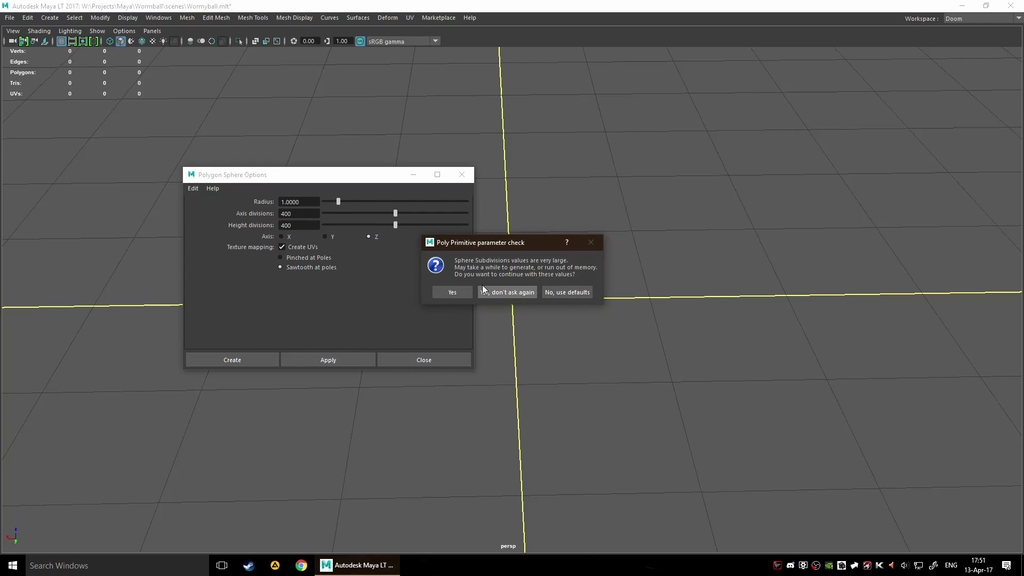
left_click(450, 295)
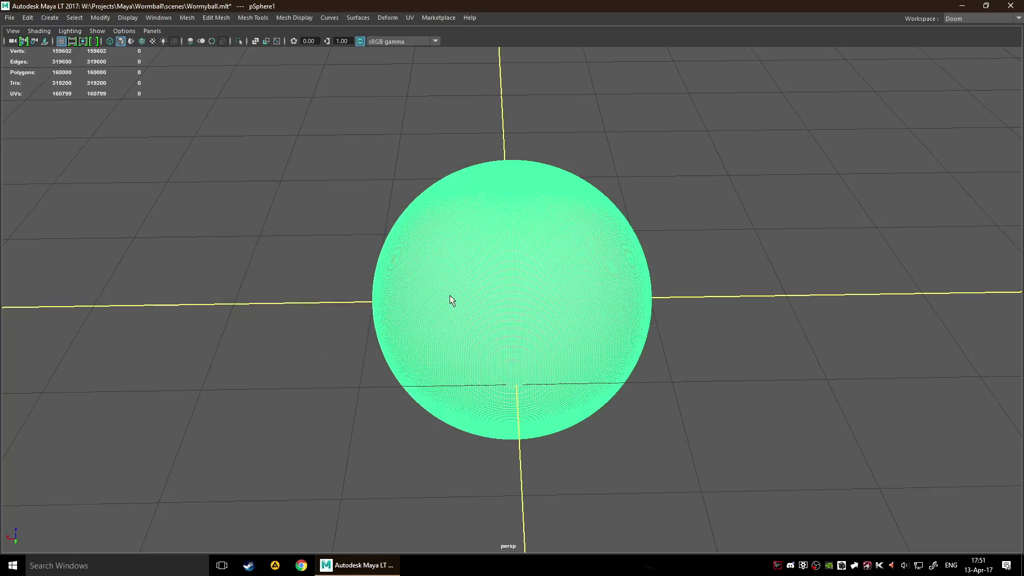
left_click_drag(706, 230, 692, 207, "alt")
left_click(693, 312)
scroll(437, 336, "up", 2)
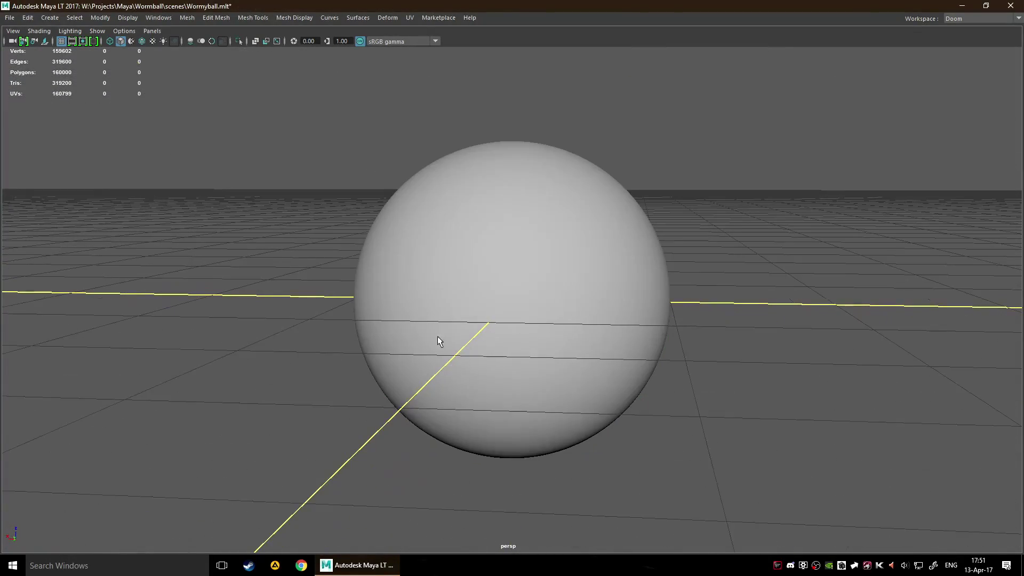
Step: Activate a sculpting brush on the dense sphere, declining the autosave
left_click(527, 287)
scroll(542, 292, "up", 3)
scroll(542, 292, "down", 3)
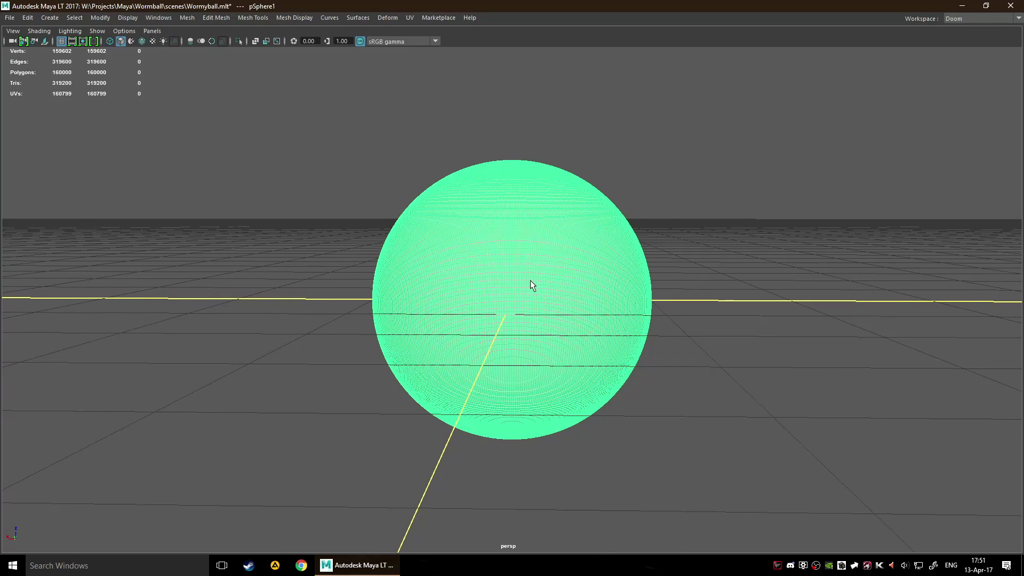
right_click_drag(505, 269, 460, 255)
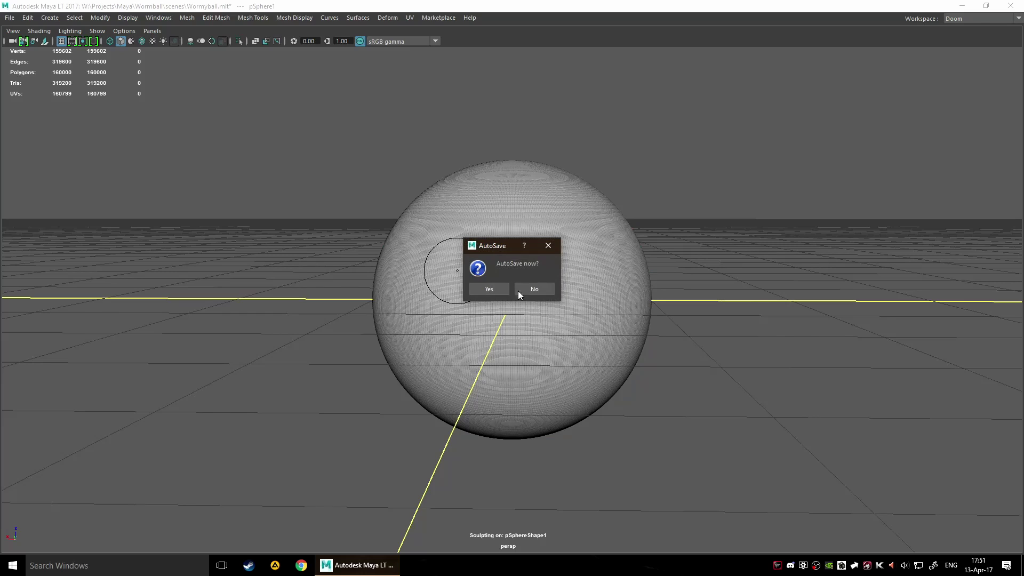
left_click(519, 291)
scroll(497, 252, "up", 3)
mouse_move(513, 286)
right_mouse_down()
mouse_move(477, 271)
mouse_move(469, 241)
right_mouse_up()
middle_click_drag(572, 272, 541, 277, "alt")
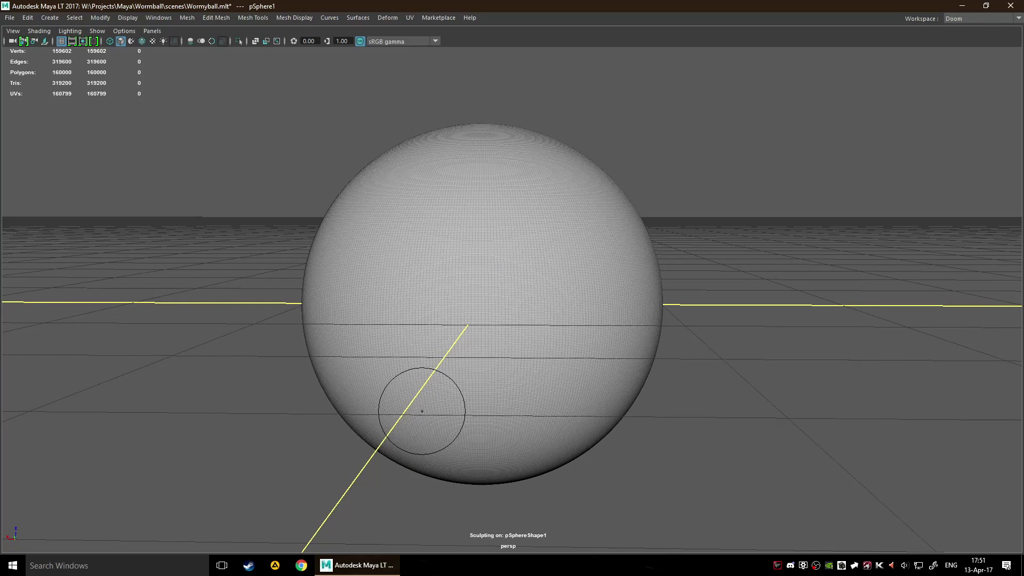
Step: Shrink the sculpt brush and sculpt a wide smiling mouth across the lower front of the sphere
key("b")
left_click_drag(448, 408, 429, 410)
mouse_move(372, 387)
left_mouse_down()
mouse_move(429, 415)
mouse_move(541, 418)
mouse_move(586, 393)
left_mouse_up()
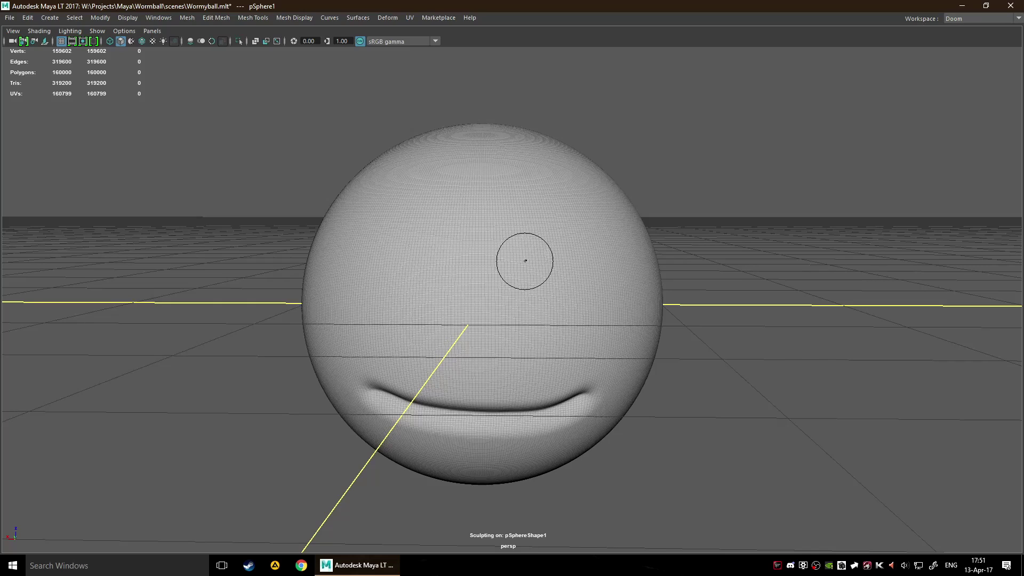
Step: Set the sculpting symmetry to Object X
right_click(538, 251)
left_click(501, 235)
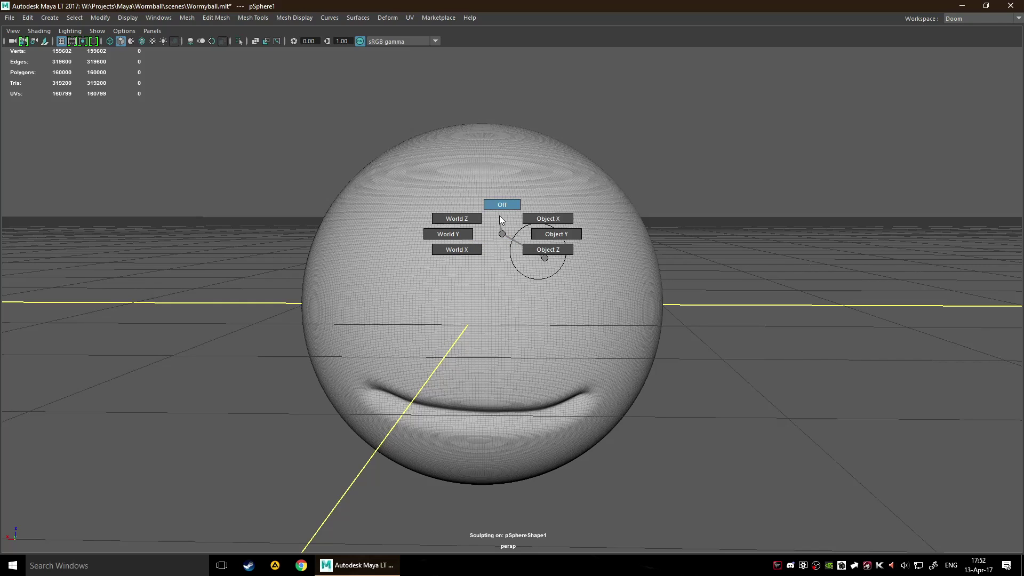
left_click(548, 219)
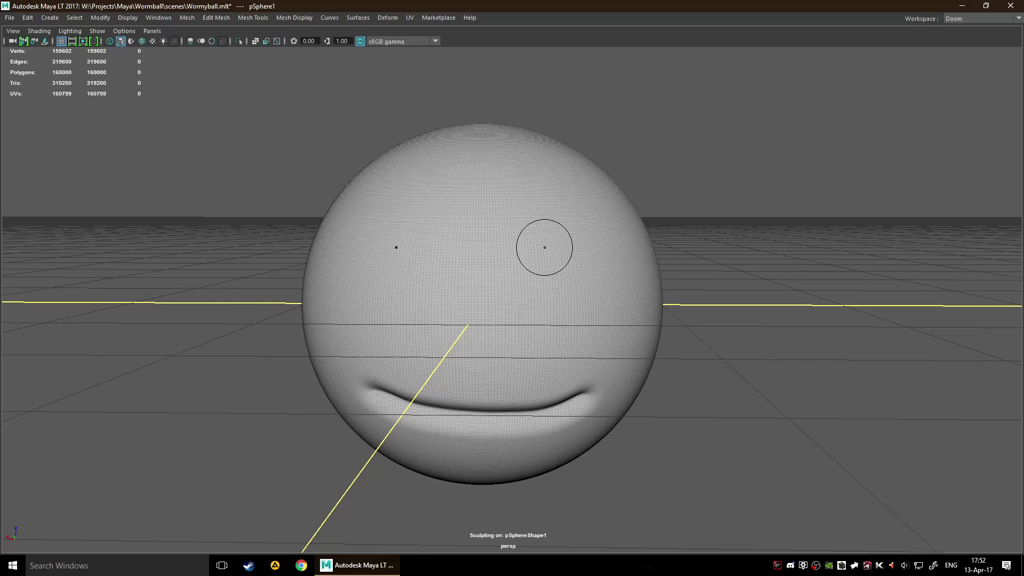
Step: Carve a pair of mirrored, rounded eye sockets above the mouth, undoing the first attempt
mouse_move(555, 263)
left_mouse_down()
mouse_move(569, 265)
mouse_move(561, 281)
mouse_move(589, 234)
mouse_move(523, 262)
mouse_move(587, 281)
mouse_move(558, 255)
mouse_move(608, 265)
left_mouse_up()
key("ctrl+z")
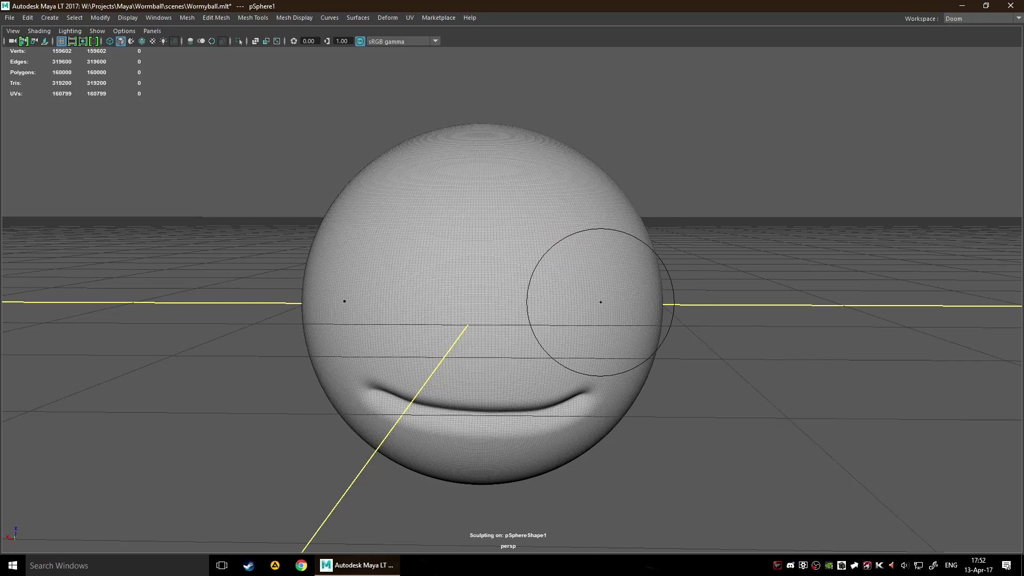
mouse_move(589, 238)
left_mouse_down()
mouse_move(571, 256)
mouse_move(603, 258)
mouse_move(548, 278)
mouse_move(581, 247)
mouse_move(583, 261)
mouse_move(599, 245)
mouse_move(567, 281)
mouse_move(571, 243)
mouse_move(579, 276)
mouse_move(555, 252)
mouse_move(629, 285)
left_mouse_up()
scroll(634, 266, "up", 2)
mouse_move(643, 249)
left_mouse_down("alt")
mouse_move(489, 260)
mouse_move(576, 293)
mouse_move(575, 280)
mouse_move(512, 292)
left_mouse_up("alt")
scroll(480, 256, "up", 2)
left_click(582, 286)
mouse_move(582, 286)
left_mouse_down()
mouse_move(544, 269)
mouse_move(576, 301)
mouse_move(629, 270)
mouse_move(526, 274)
mouse_move(565, 313)
mouse_move(545, 309)
mouse_move(569, 278)
mouse_move(608, 292)
mouse_move(510, 317)
mouse_move(625, 304)
mouse_move(612, 338)
left_mouse_up()
scroll(624, 320, "down", 3)
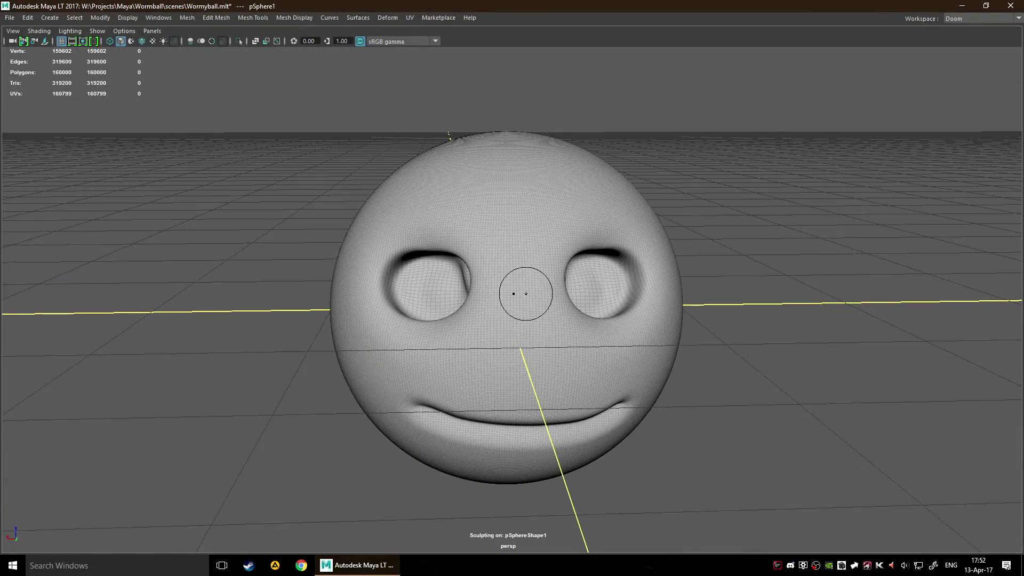
Step: Sculpt a long nose with flared nostrils between the eye sockets, ending just above the mouth, and leave the sculpting tool
left_click_drag(521, 272, 539, 387)
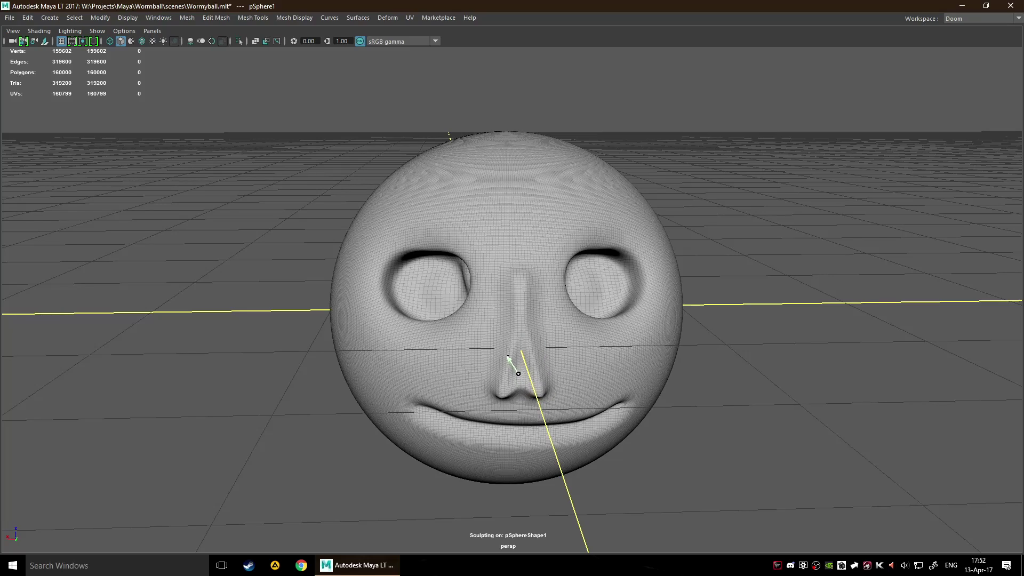
mouse_move(521, 281)
left_mouse_down("alt")
mouse_move(651, 284)
mouse_move(718, 258)
mouse_move(725, 302)
mouse_move(665, 297)
mouse_move(694, 319)
left_mouse_up("alt")
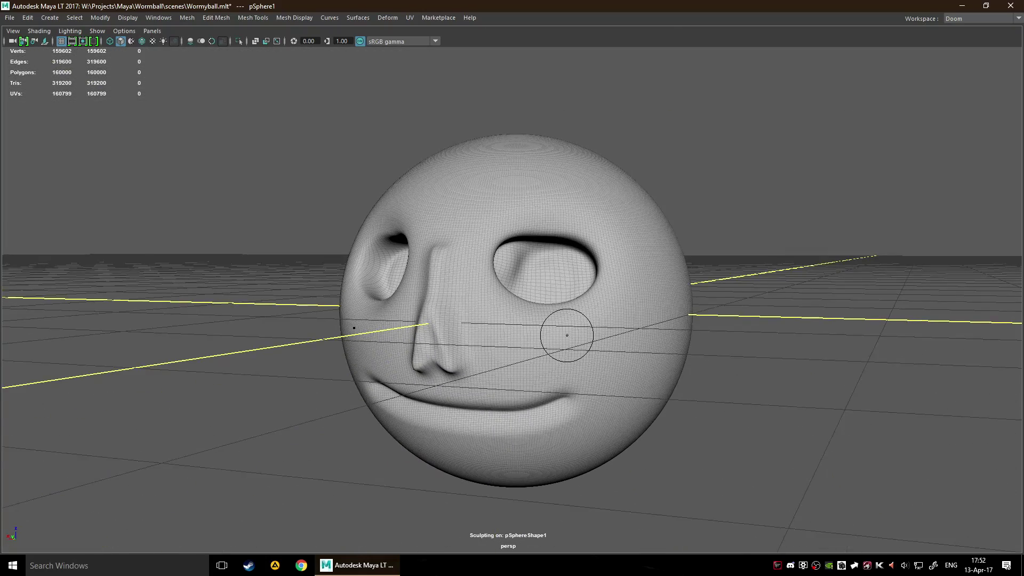
scroll(567, 335, "up", 3)
key("q")
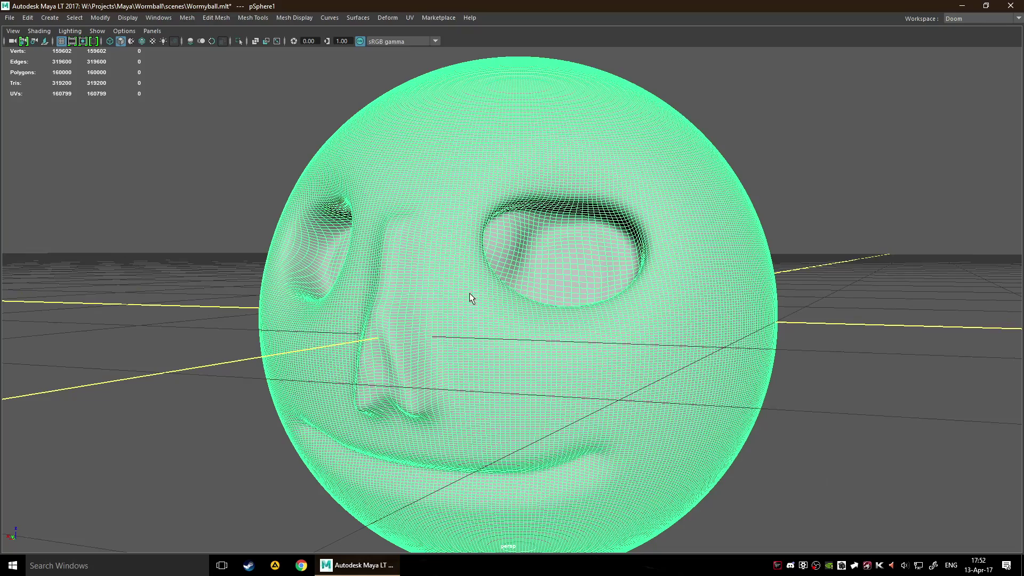
scroll(519, 274, "up", 1)
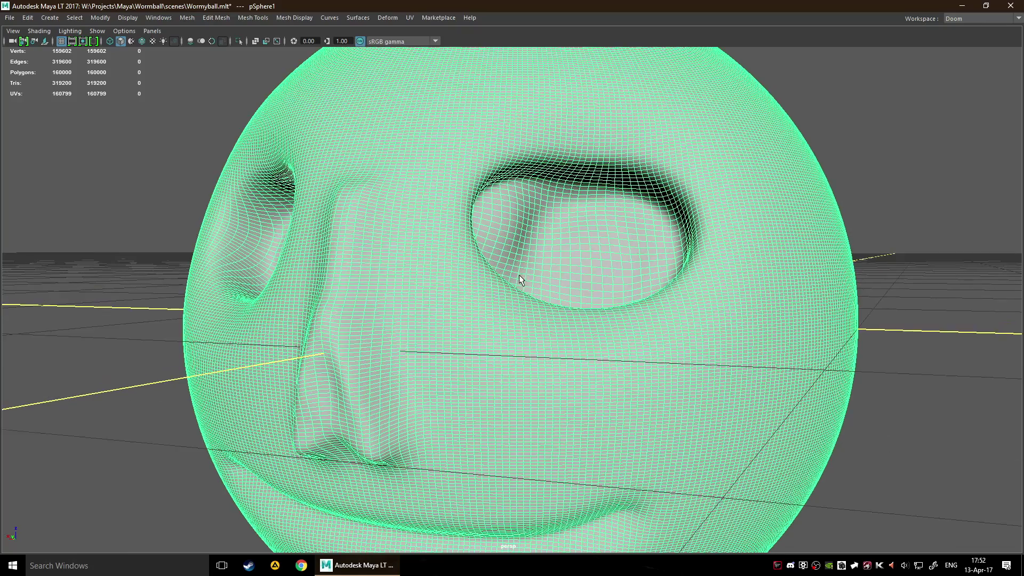
scroll(533, 266, "down", 4)
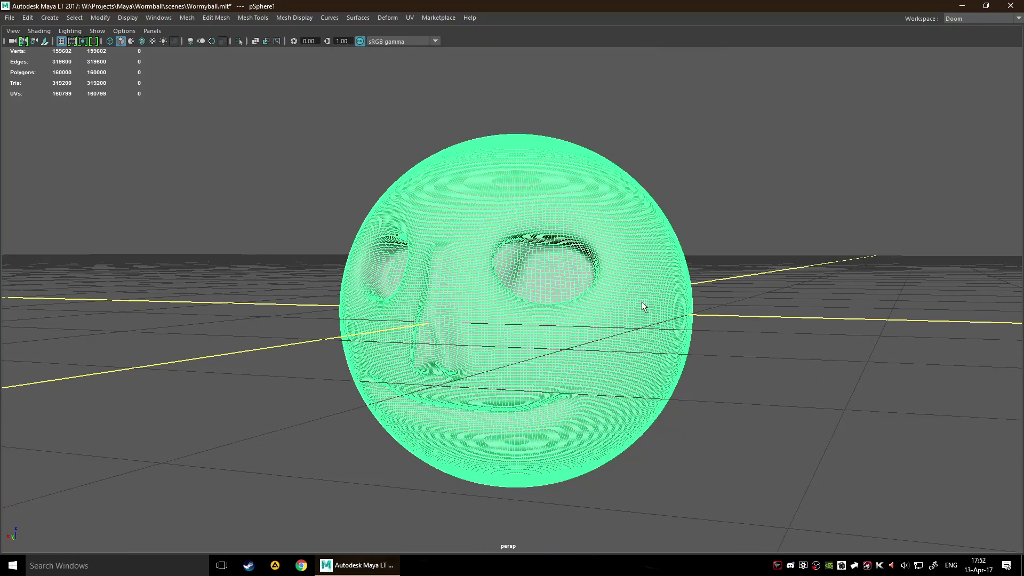
Step: Move the sculpted head straight up so it sits above the grid
left_click(869, 288)
left_click_drag(793, 292, 798, 249, "alt")
left_click(545, 290)
key("w")
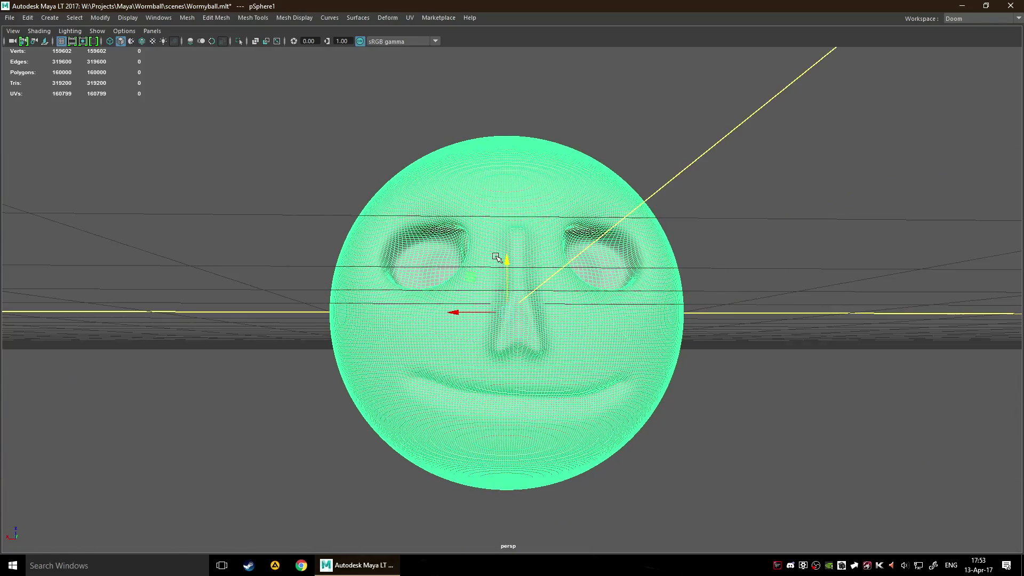
middle_click_drag(506, 258, 681, 201, "alt")
left_click_drag(681, 201, 569, 203, "alt")
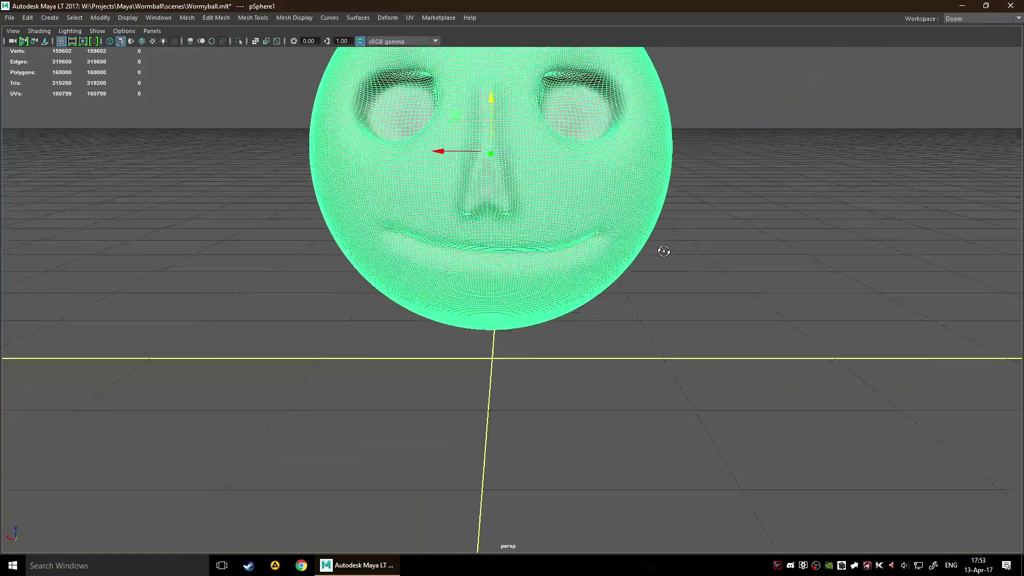
scroll(569, 203, "down", 3)
left_click_drag(502, 196, 586, 244, "alt")
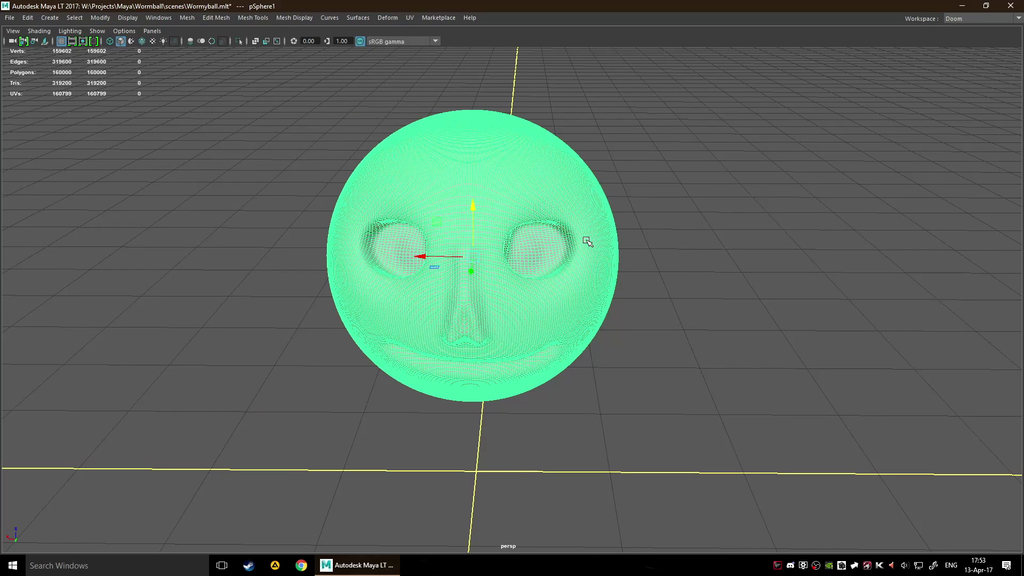
Step: Apply Reduce to the head mesh by percentage at 50, with Preserve quads at 1
scroll(586, 240, "up", 5)
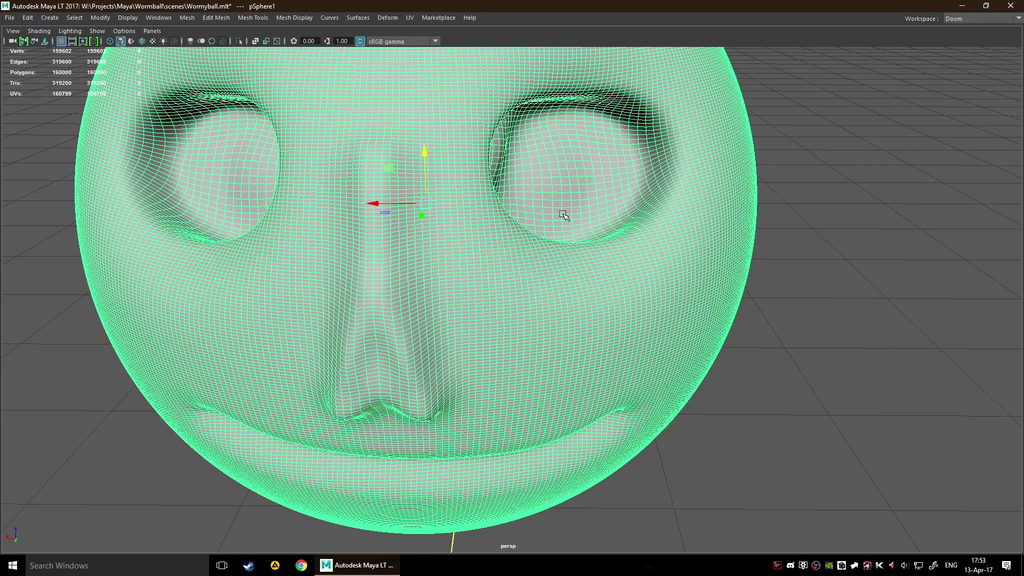
key("space")
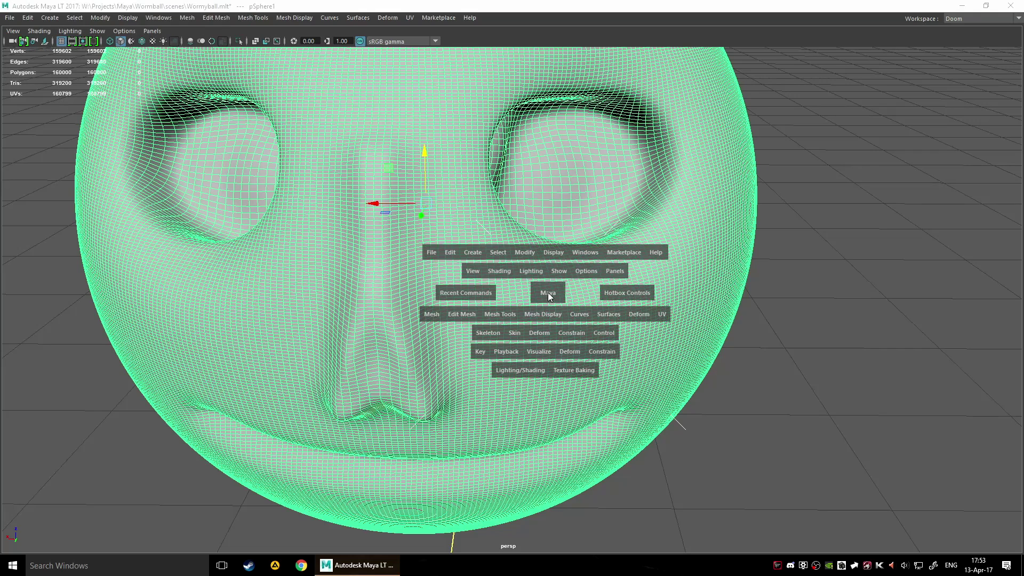
left_click(433, 315)
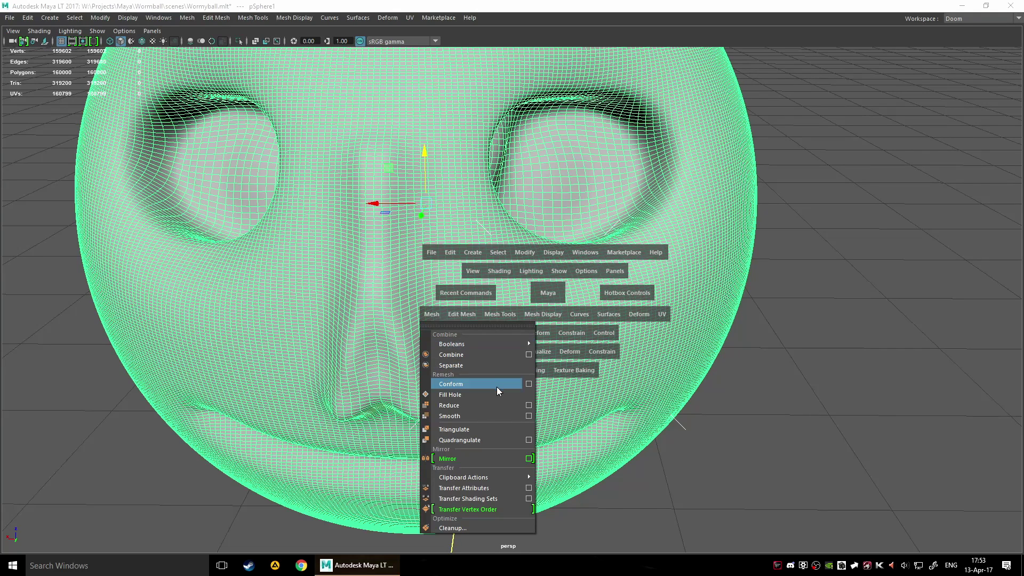
left_click(528, 405)
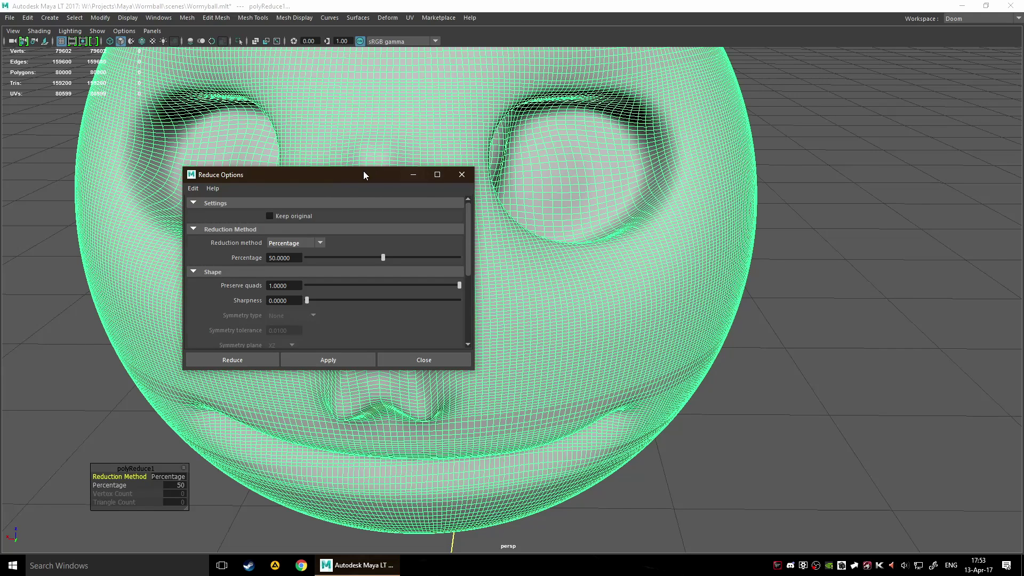
Step: Move the Reduce options clear of the face and set the applied reduction's percentage to 80
left_click_drag(363, 170, 763, 139)
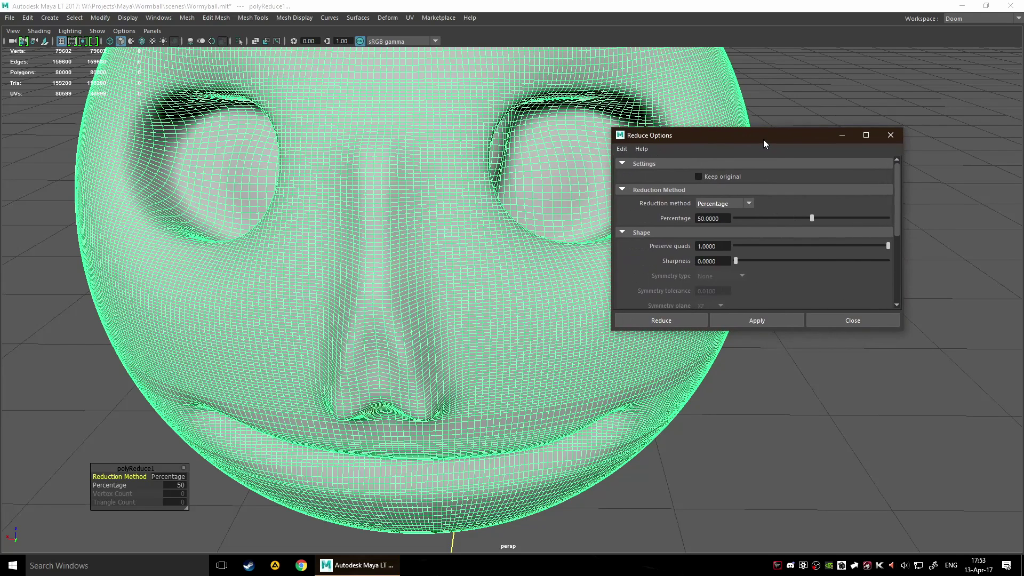
left_click(181, 486)
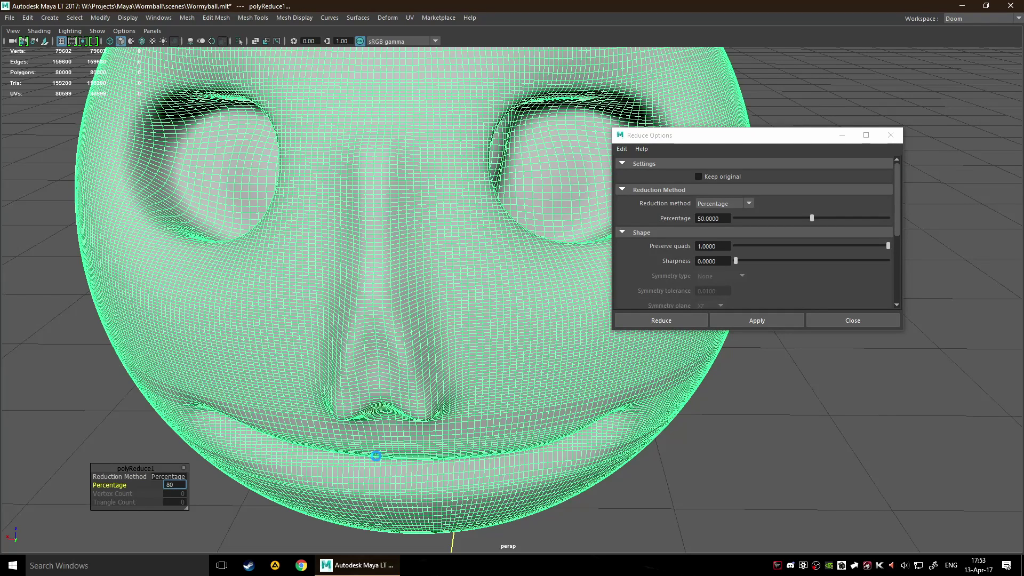
key("Return")
Step: Examine the reduced mesh's wireframe around the sphere's pole, displaying its edges and vertices in component mode
scroll(512, 214, "down", 4)
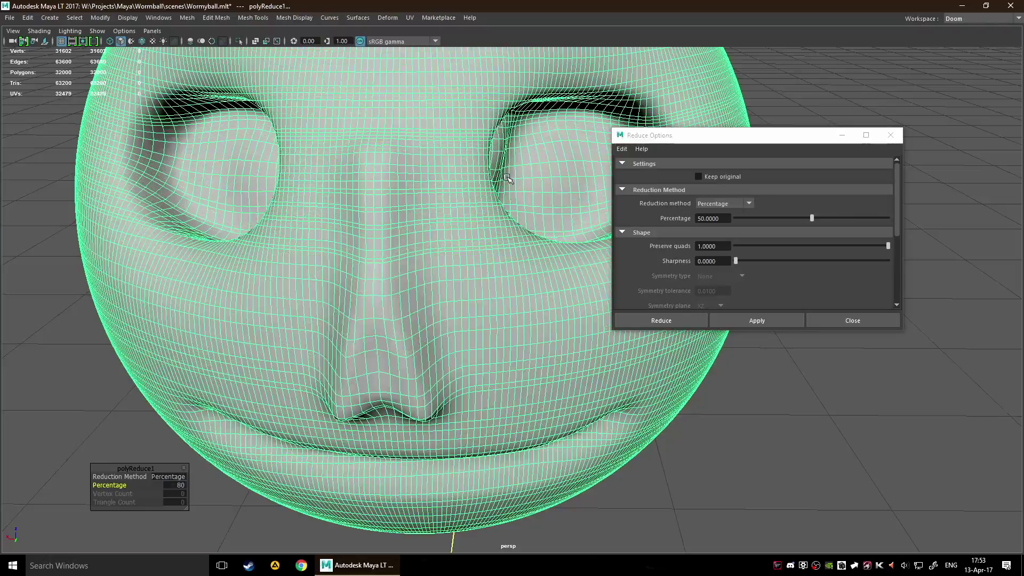
scroll(527, 218, "up", 3)
left_click_drag(537, 222, 134, 332, "alt")
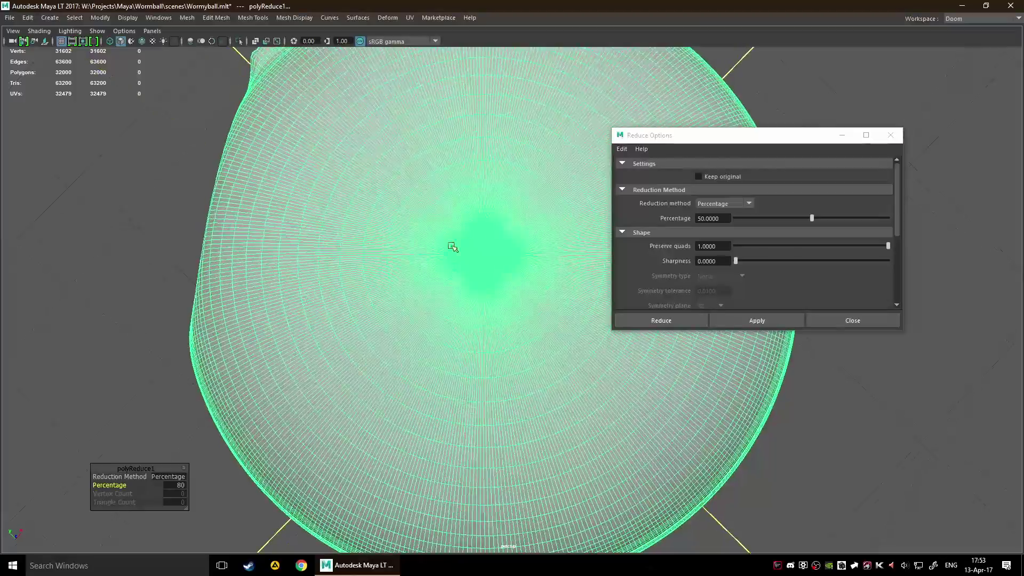
scroll(458, 240, "up", 6)
left_click_drag(461, 266, 514, 285, "alt")
scroll(527, 304, "down", 5)
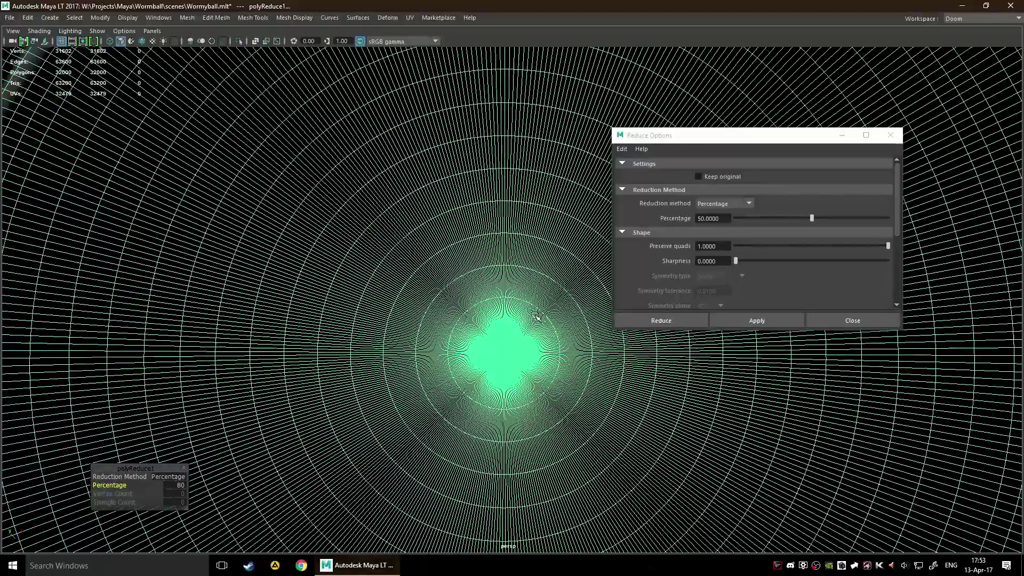
mouse_move(539, 318)
left_mouse_down("alt")
mouse_move(527, 336)
mouse_move(473, 291)
mouse_move(478, 322)
mouse_move(487, 298)
left_mouse_up("alt")
scroll(487, 298, "down", 5)
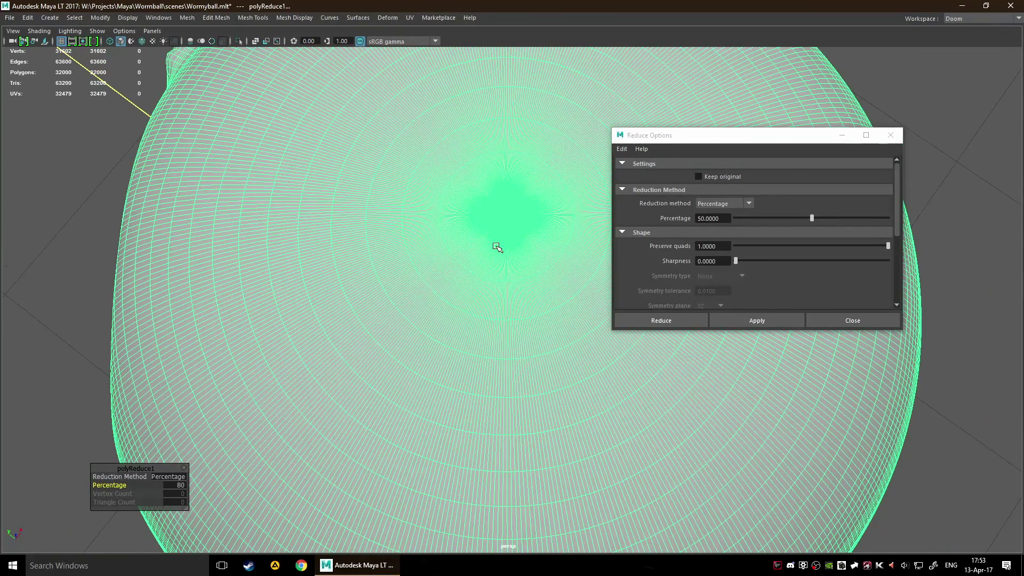
key("F8")
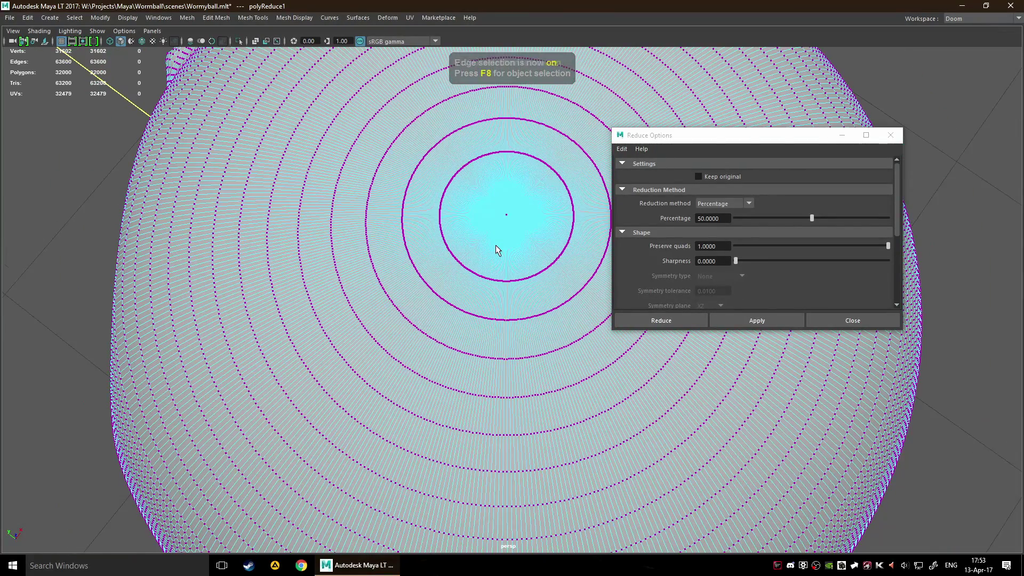
scroll(525, 212, "up", 3)
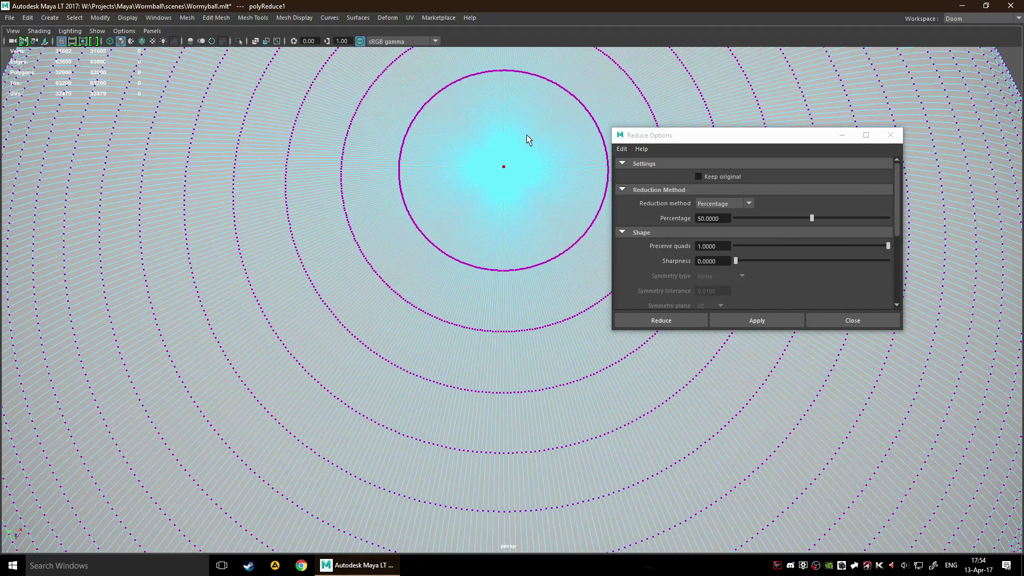
scroll(517, 169, "down", 3)
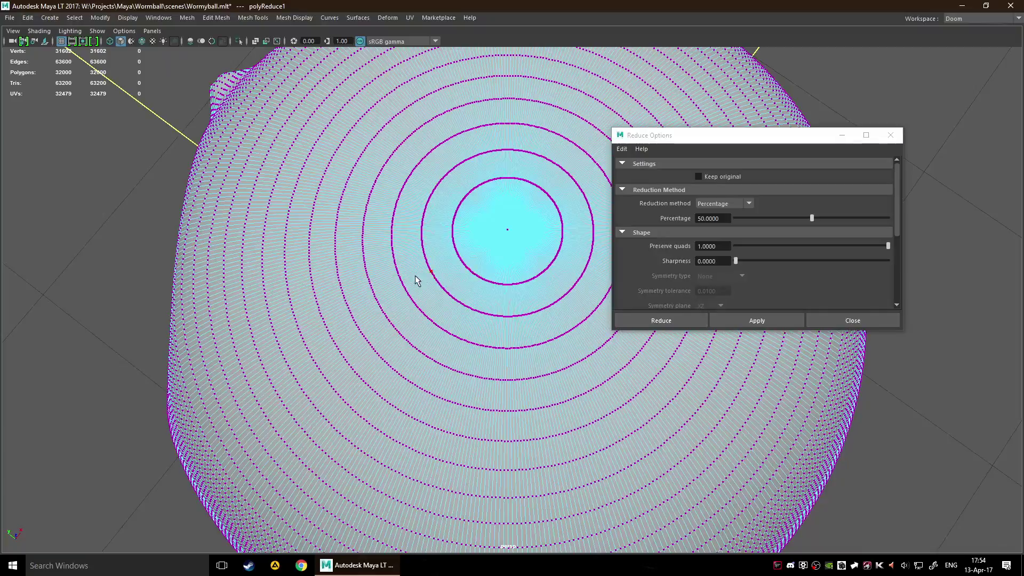
Step: Check the Reduce feature preservation settings, close the options without applying, and return the head mesh to object mode
mouse_move(416, 280)
left_mouse_down("alt")
mouse_move(555, 232)
mouse_move(549, 165)
mouse_move(561, 251)
left_mouse_up("alt")
scroll(560, 229, "down", 5)
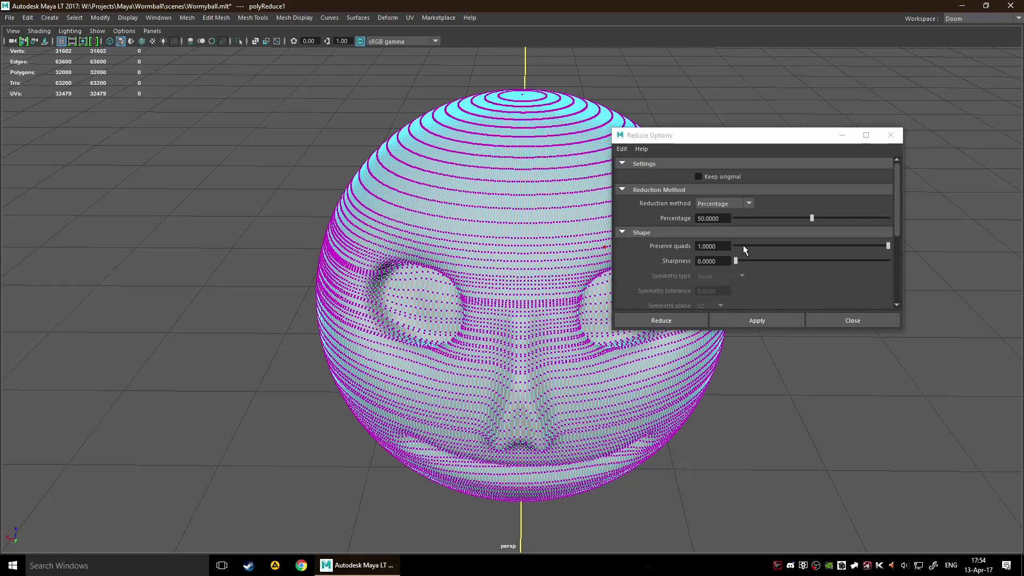
scroll(767, 276, "down", 4)
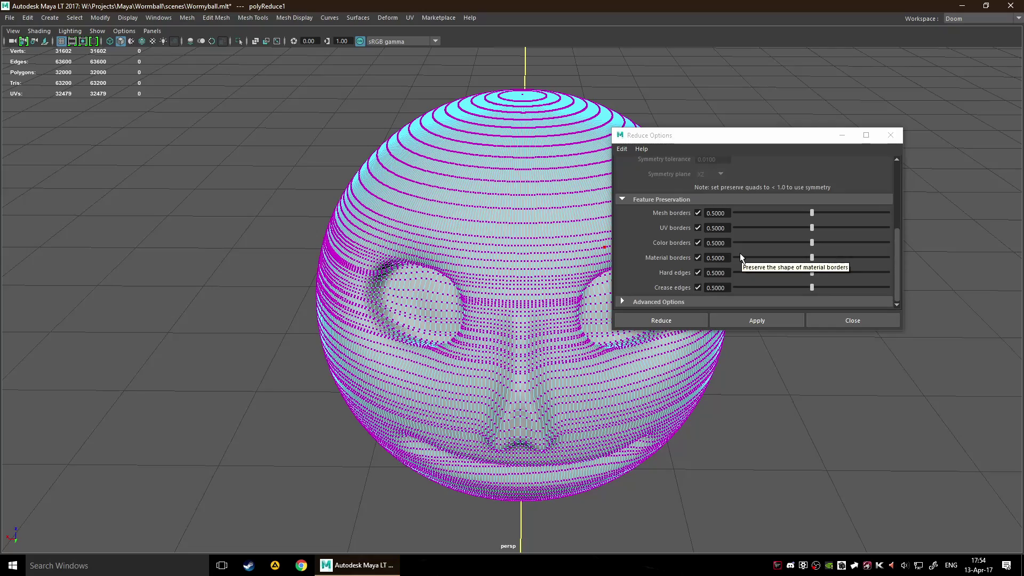
left_click(840, 321)
key("F8")
left_click_drag(766, 320, 608, 293, "alt")
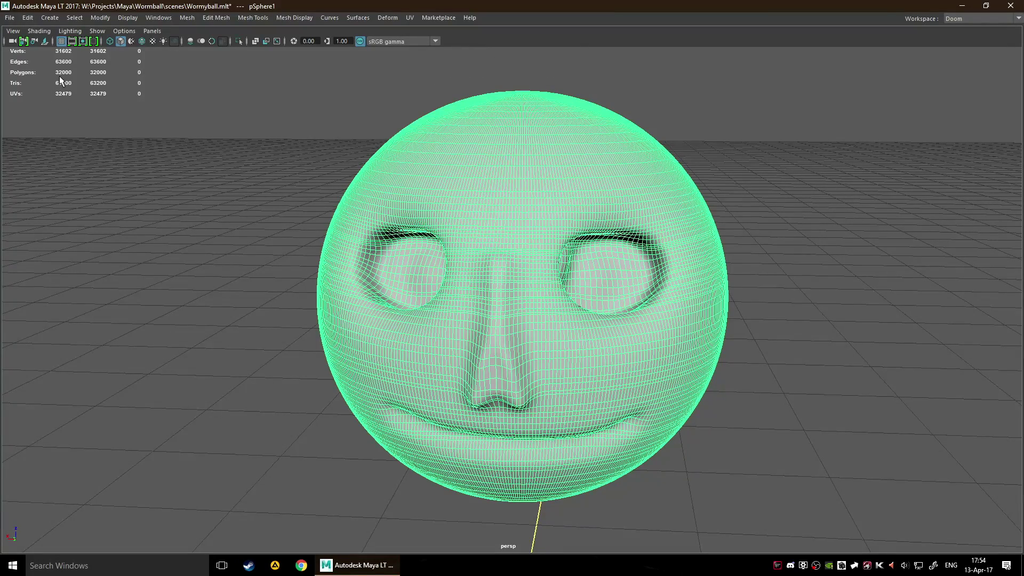
left_click_drag(573, 266, 610, 282, "alt")
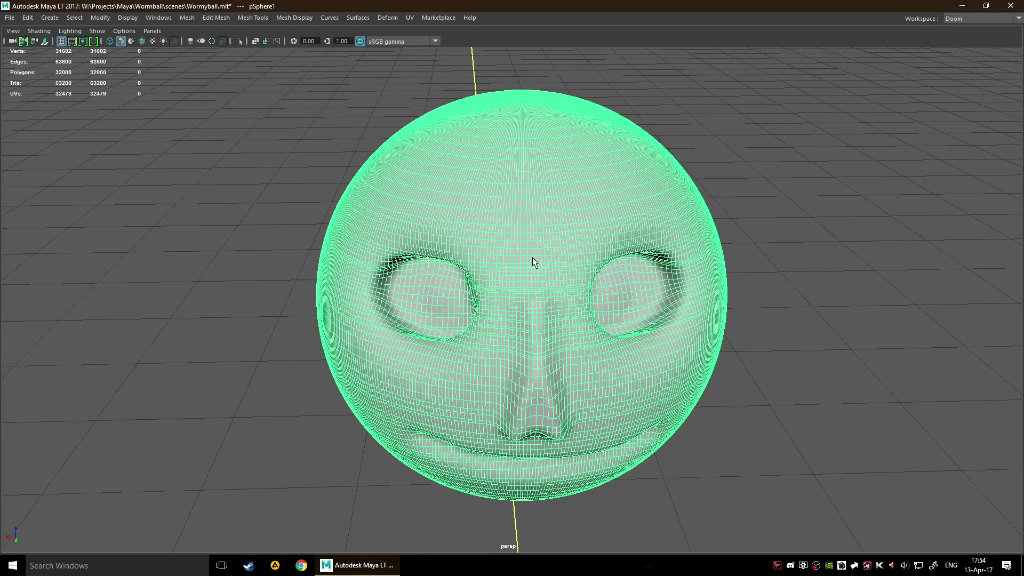
Step: Apply Reduce to the head mesh a second time, trying a percentage of 80 before restoring it to 50
key("space")
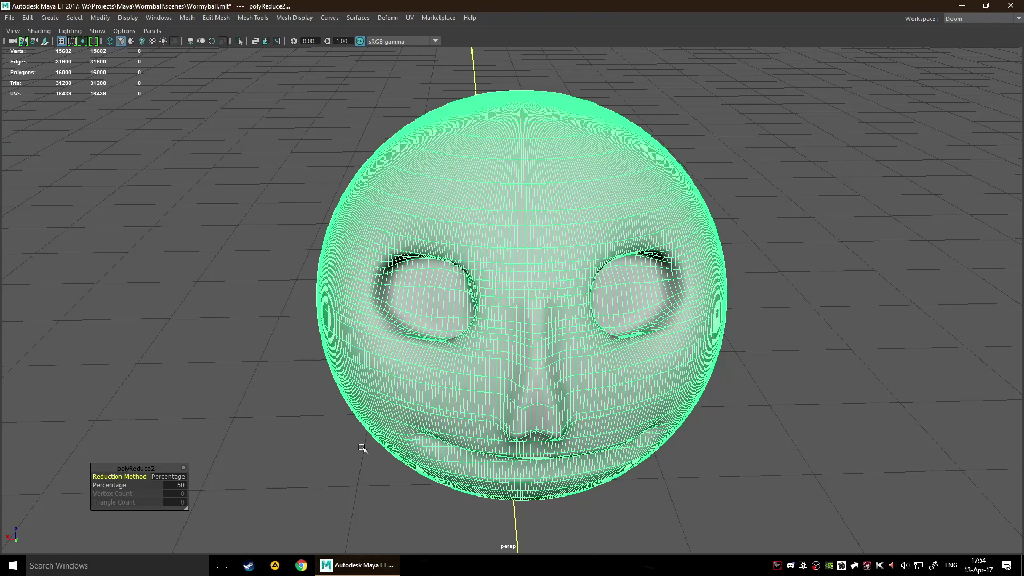
left_click(181, 485)
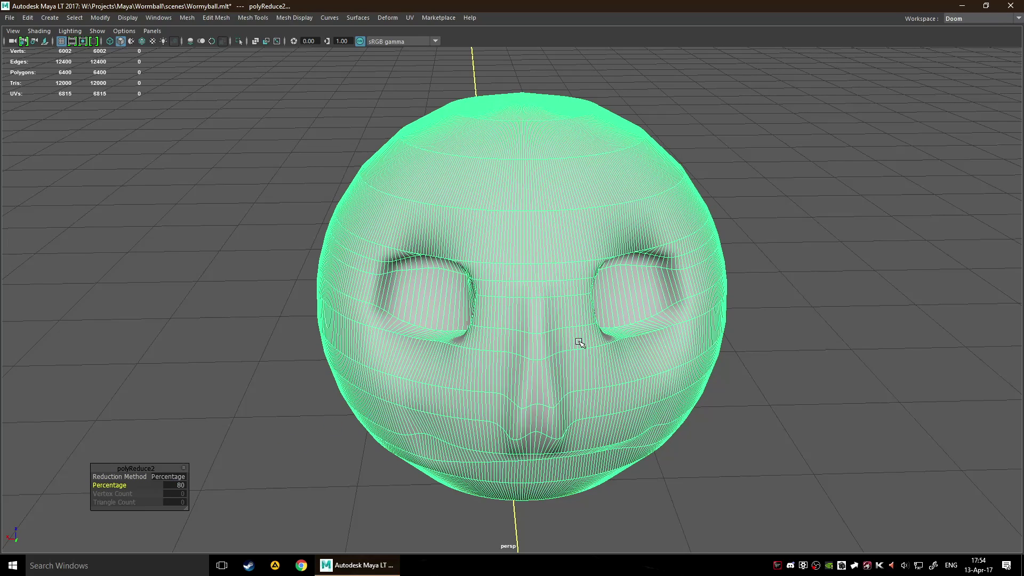
left_click_drag(754, 320, 781, 315, "alt")
left_click_drag(590, 201, 405, 325, "alt")
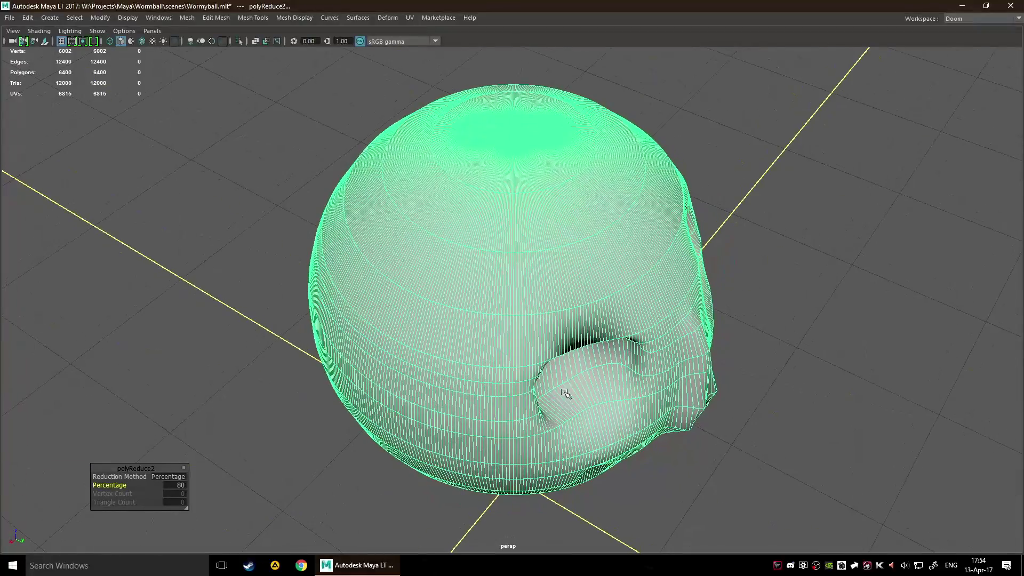
left_click_drag(829, 286, 725, 300, "alt")
middle_click_drag(732, 308, 719, 363)
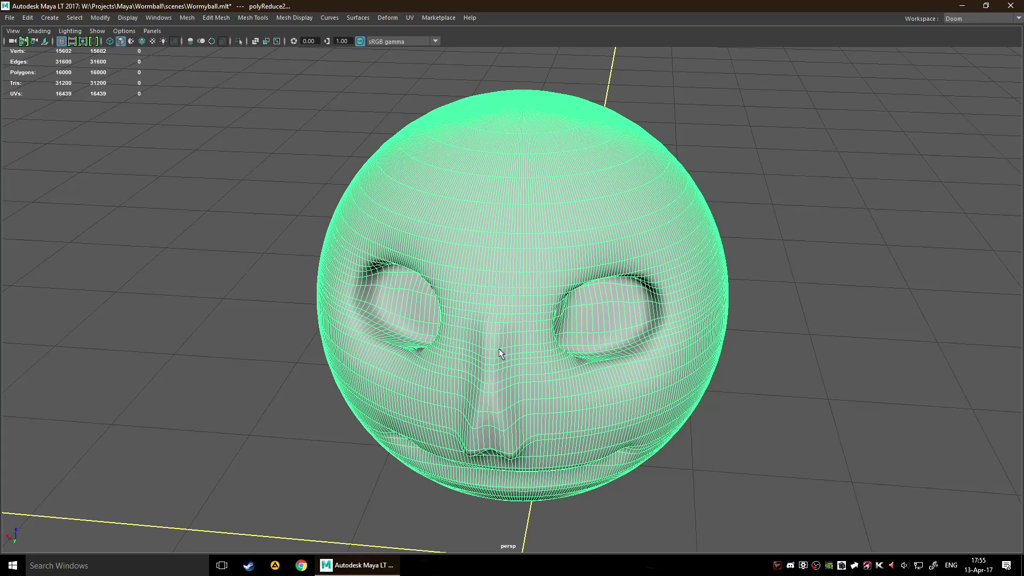
Step: Activate the Quad Draw tool on the head mesh with its tool settings open
right_click(521, 351, "shift")
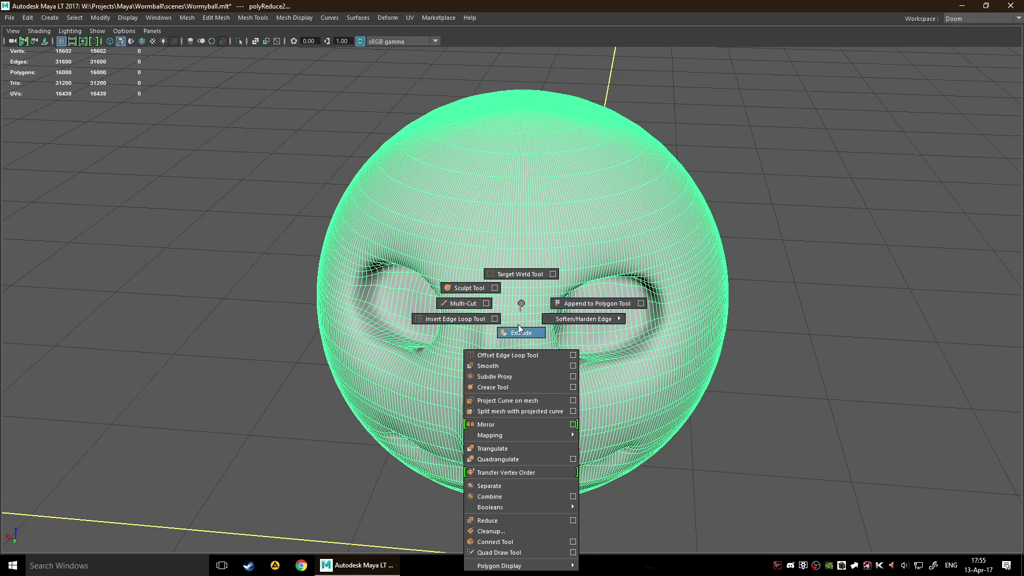
left_click(573, 551)
left_click_drag(624, 414, 664, 339, "alt")
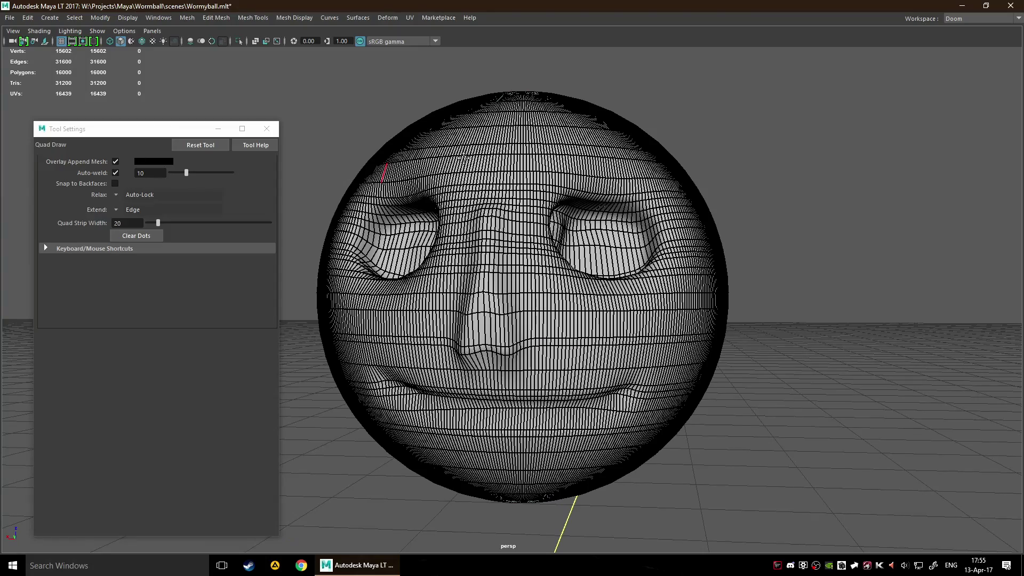
left_click_drag(645, 355, 586, 293, "alt")
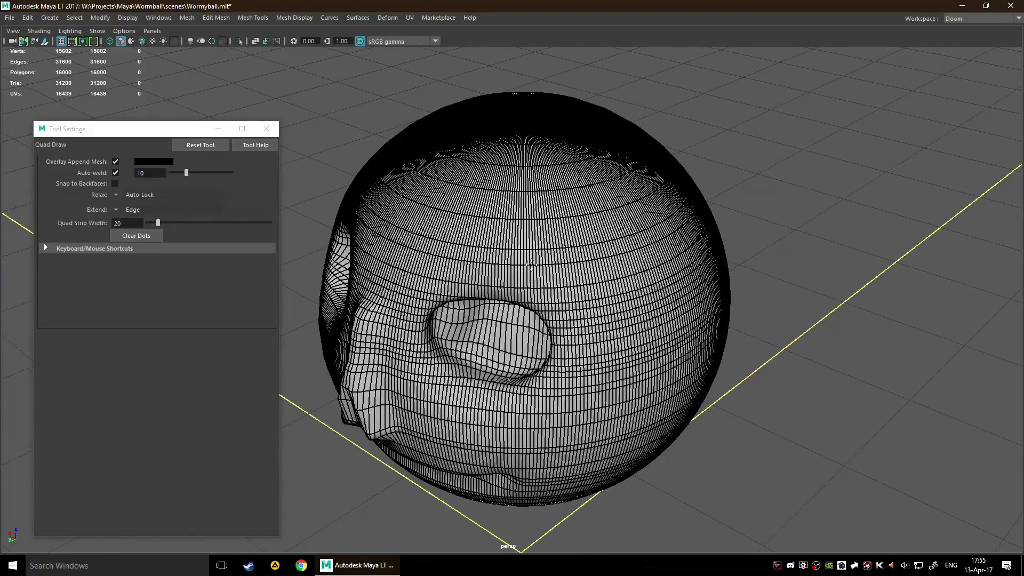
Step: Try tweaking the dense mesh above the eye with Quad Draw, and undo the edits
scroll(547, 269, "up", 5)
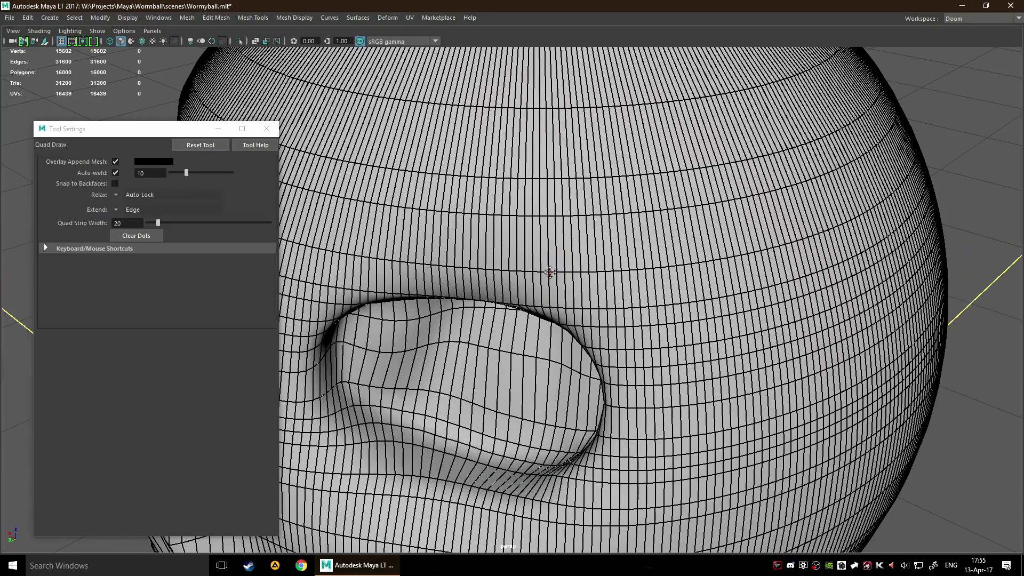
left_click(584, 245, "ctrl+shift")
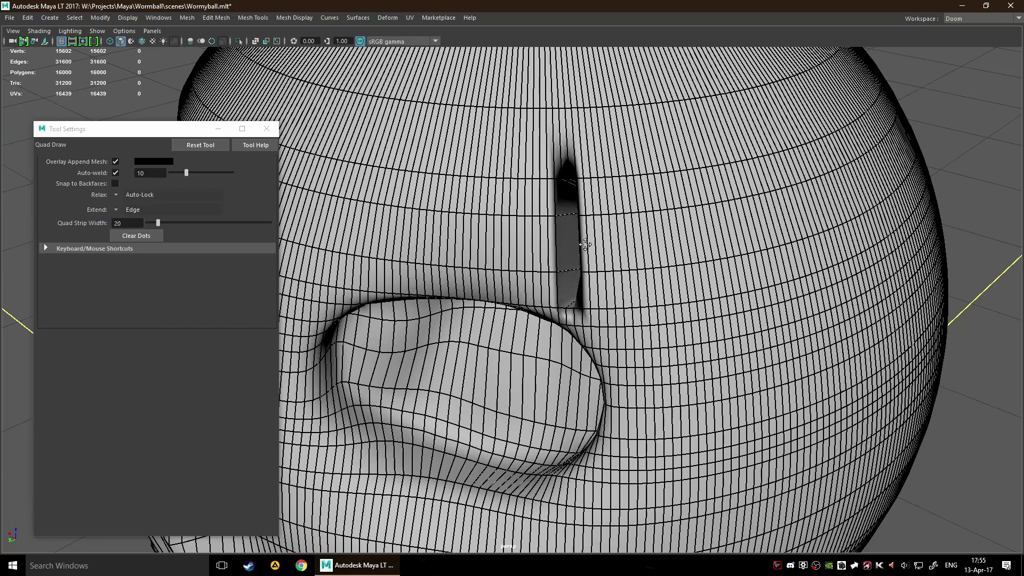
left_click(579, 245, "shift")
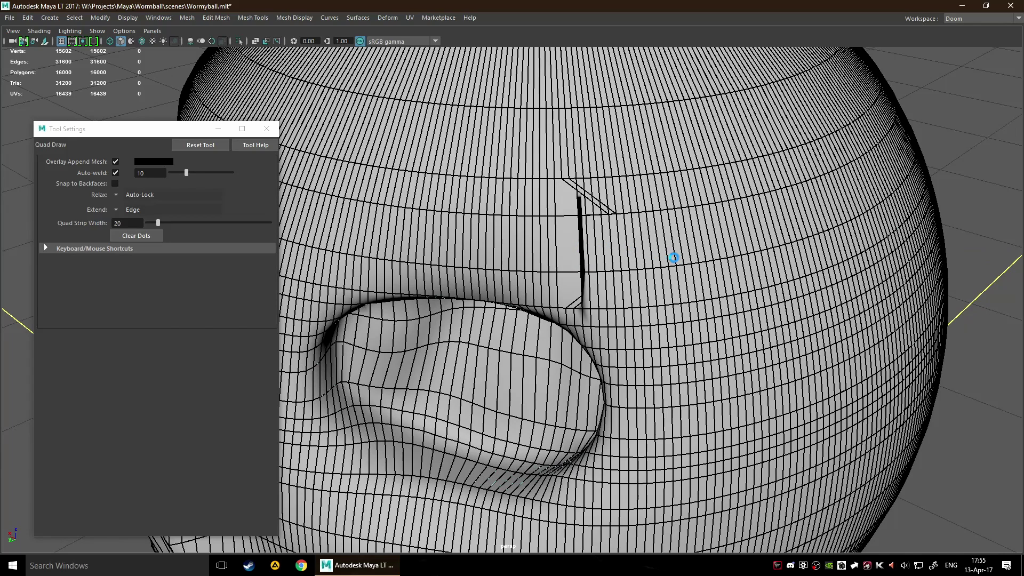
left_click(580, 268)
scroll(581, 268, "down", 3)
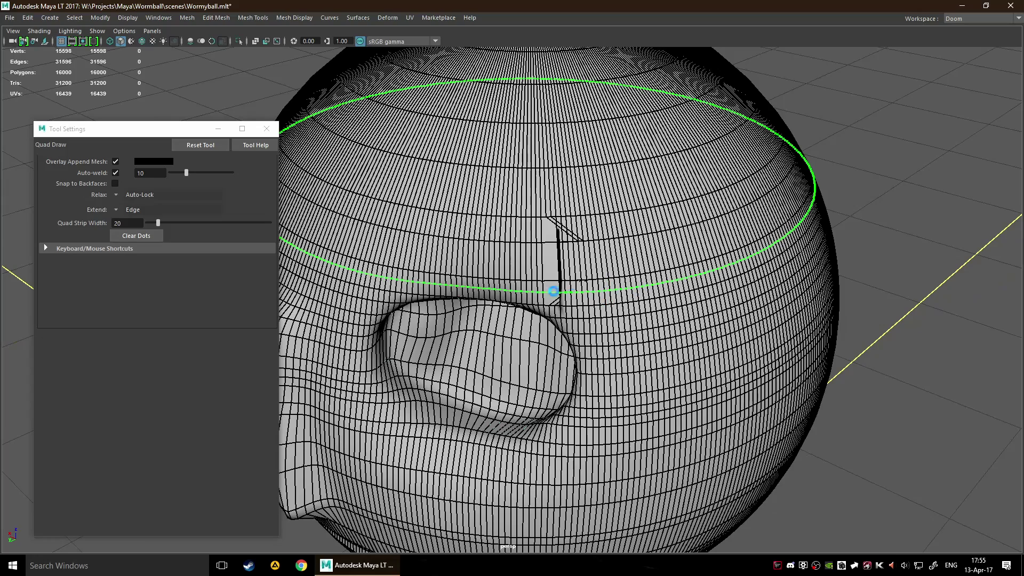
key("ctrl+z")
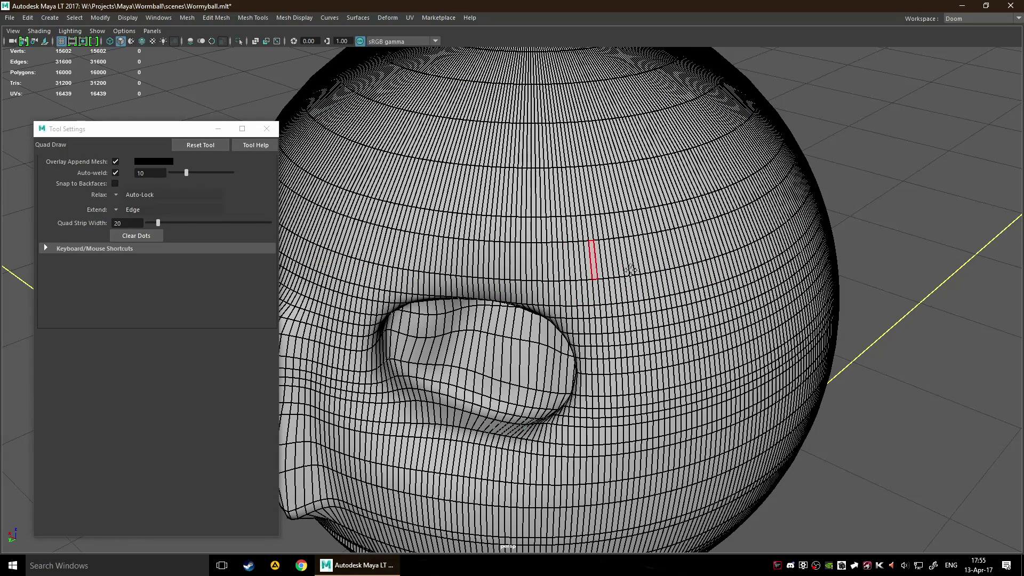
Step: Insert a vertical edge loop running through one eye with Quad Draw and inspect it around the head
left_click_drag(578, 292, 471, 229, "alt")
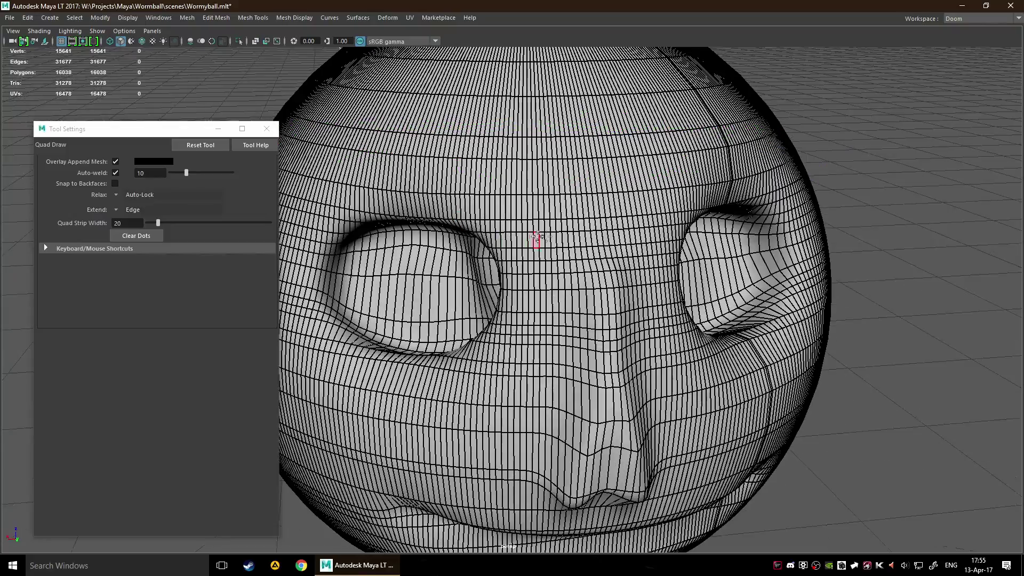
left_click_drag(638, 248, 611, 277, "alt")
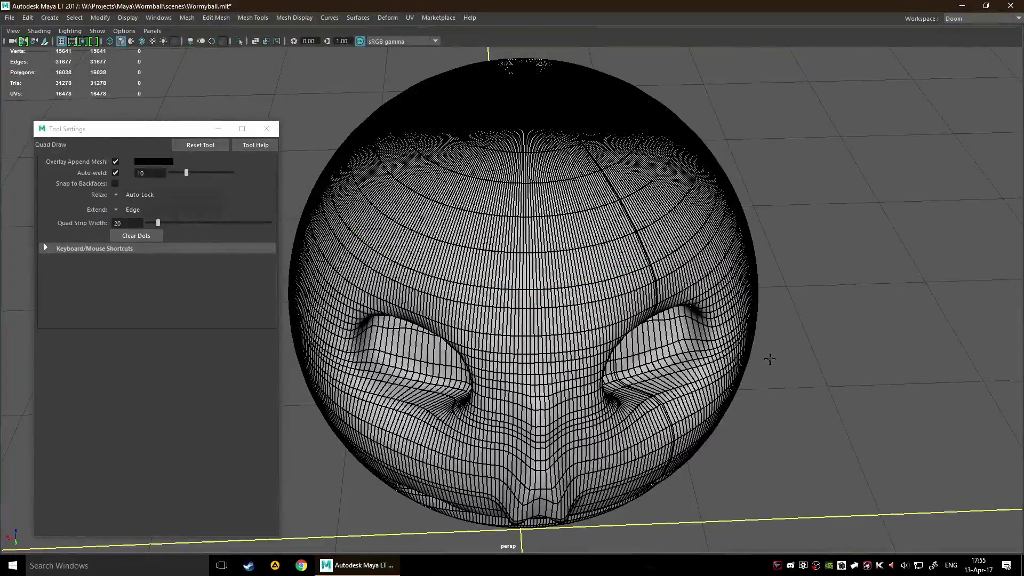
left_click_drag(770, 359, 595, 308, "alt")
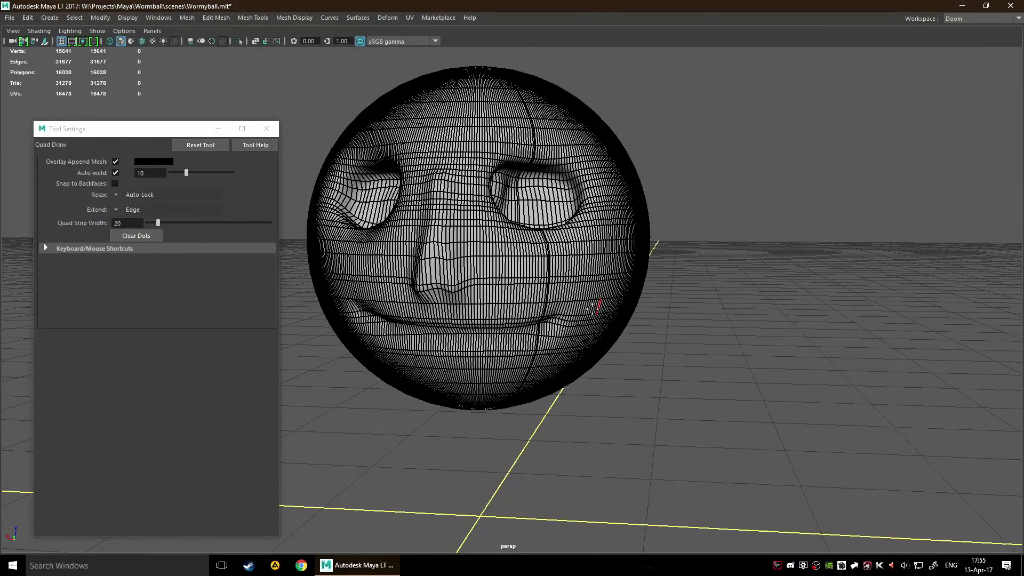
left_click_drag(733, 354, 606, 315, "alt")
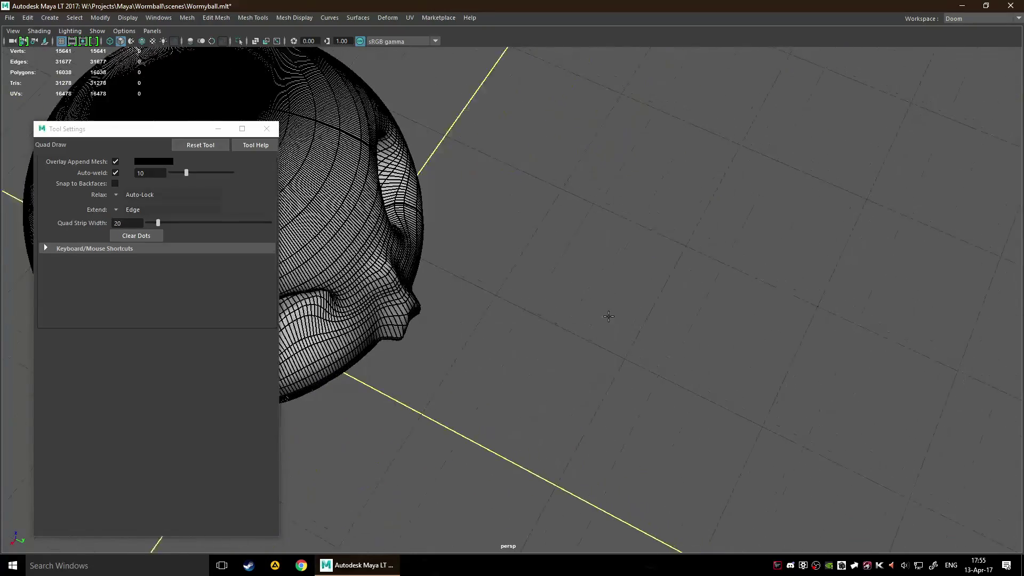
Step: Switch to the side view, place four Quad Draw dots below the head, and fill them with a quad
right_click_drag(606, 315, 628, 327, "alt")
key("space")
key("space")
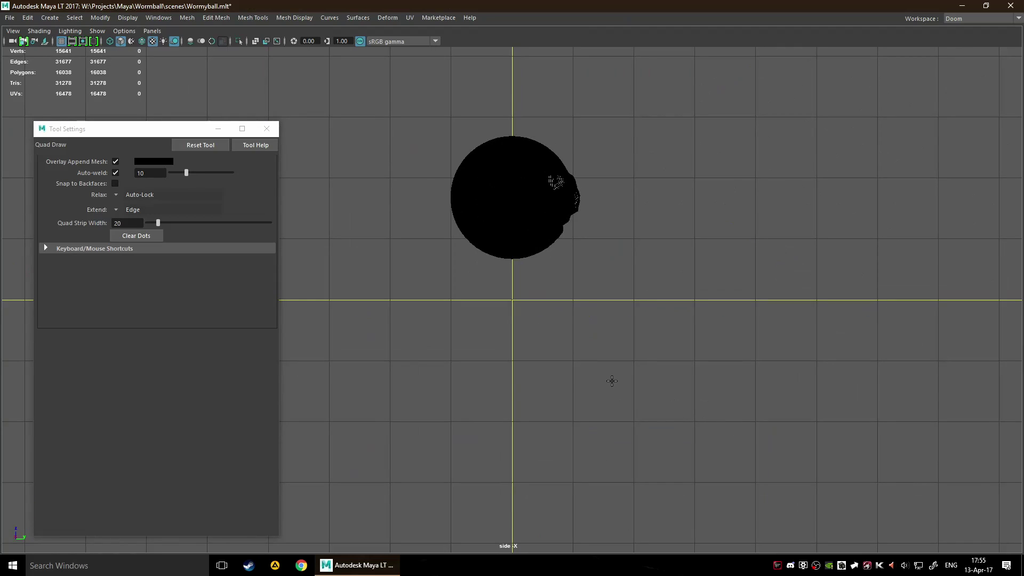
left_click(603, 359)
key("shift")
left_click(627, 380, "shift")
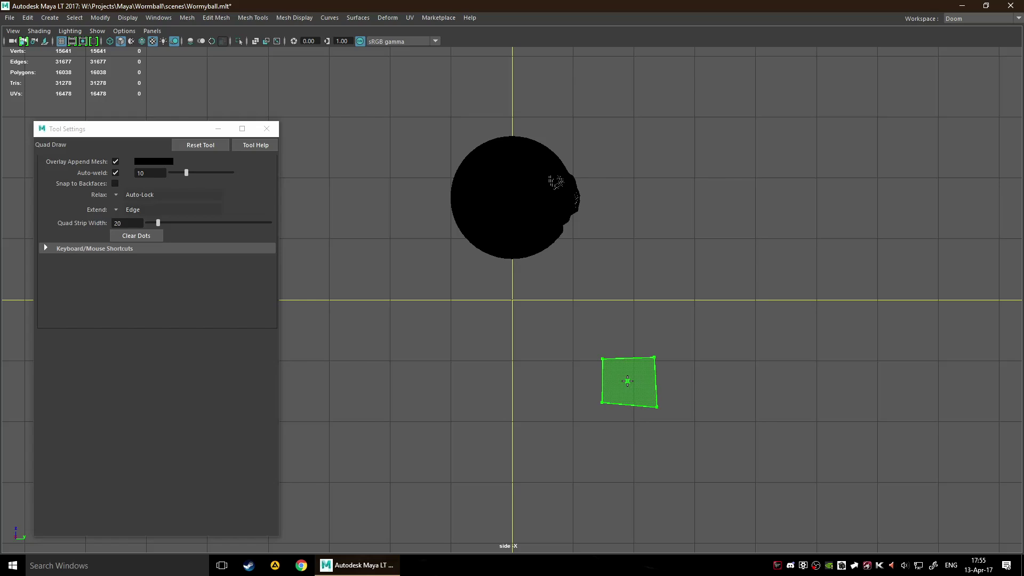
Step: Add two more connected quads to the first one, forming a strip of three that leads away from the head
left_click(604, 396, "shift")
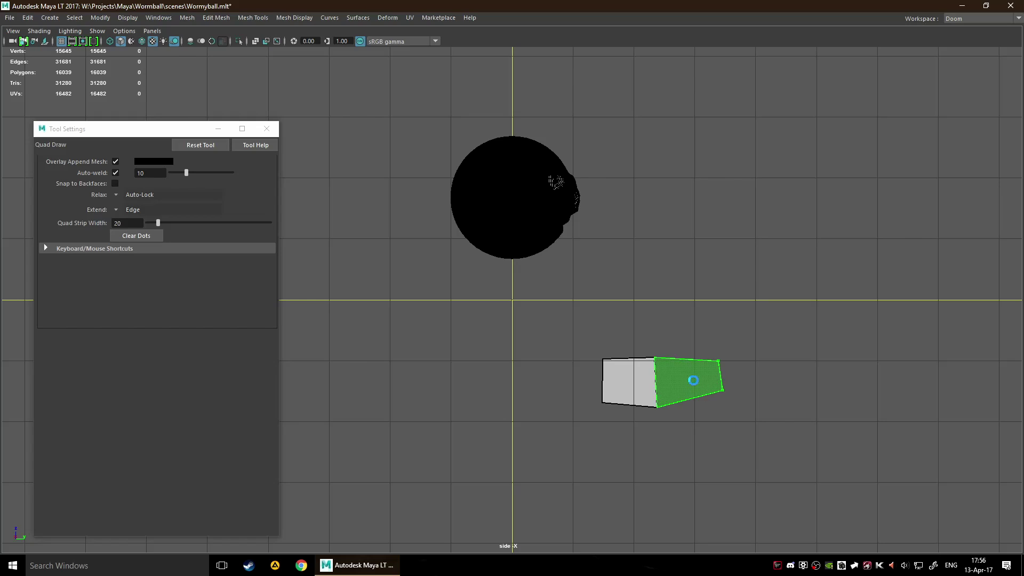
left_click(749, 365, "shift")
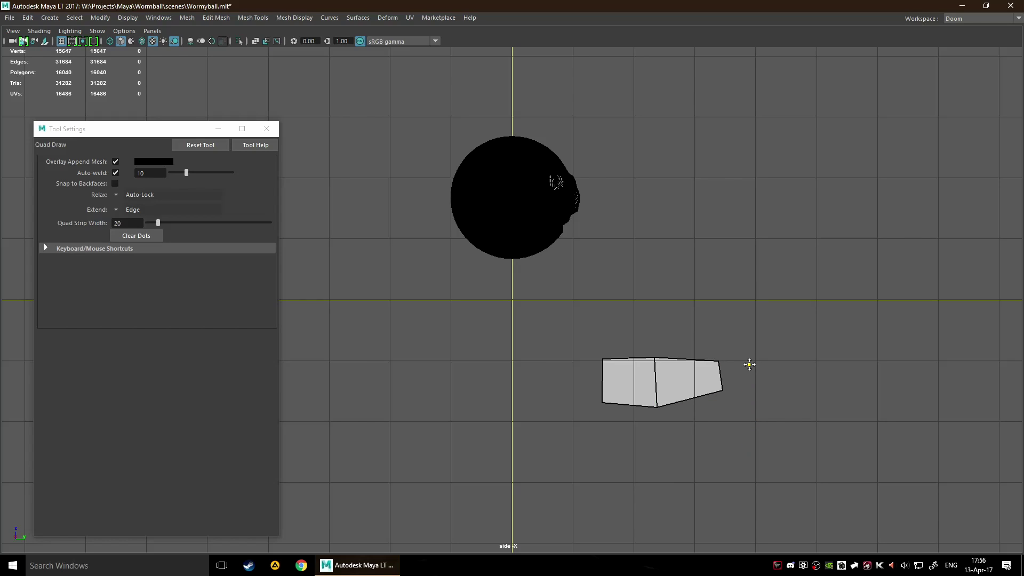
left_click(756, 391, "shift")
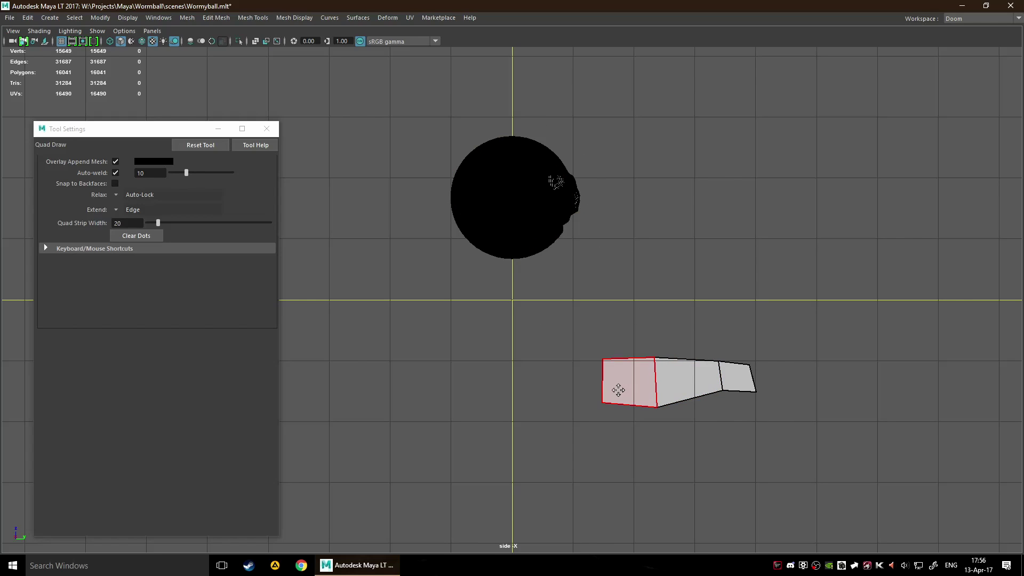
Step: Show Quad Draw's keyboard and mouse shortcuts and try extending a border edge of the quad strip
middle_click_drag(822, 373, 763, 343, "alt")
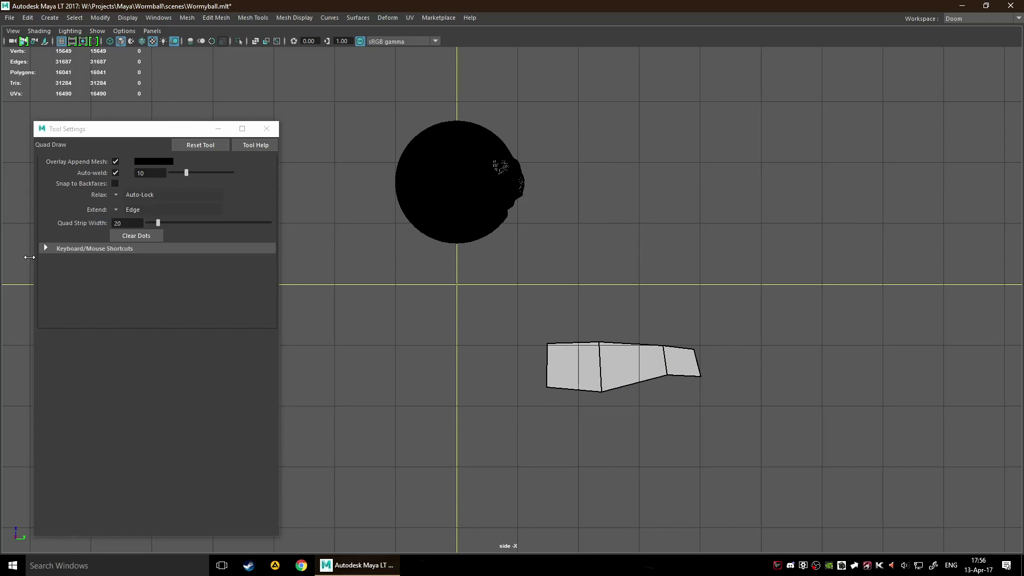
left_click(49, 247)
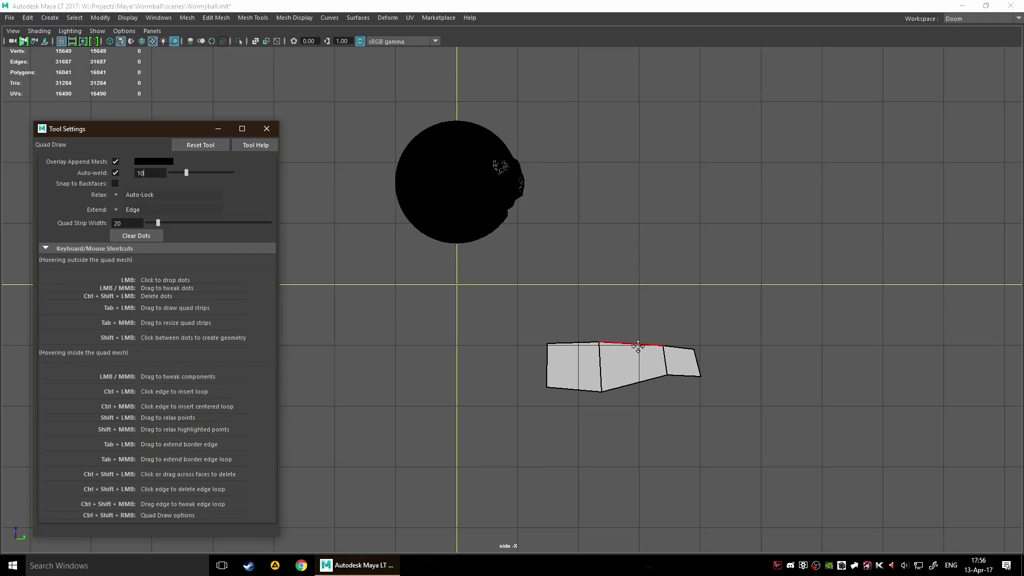
key("Tab")
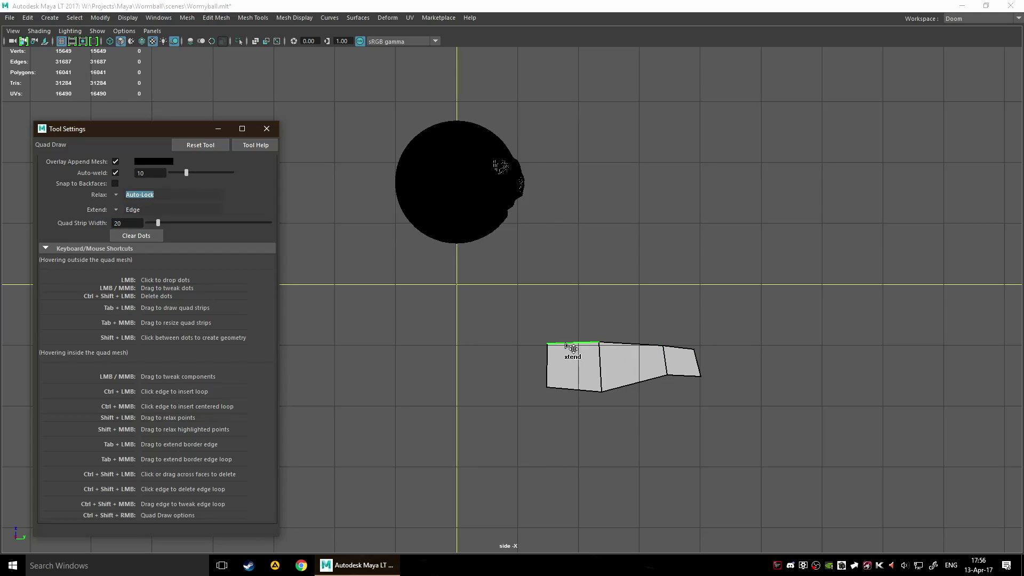
key("Tab")
key("Tab")
key("Tab")
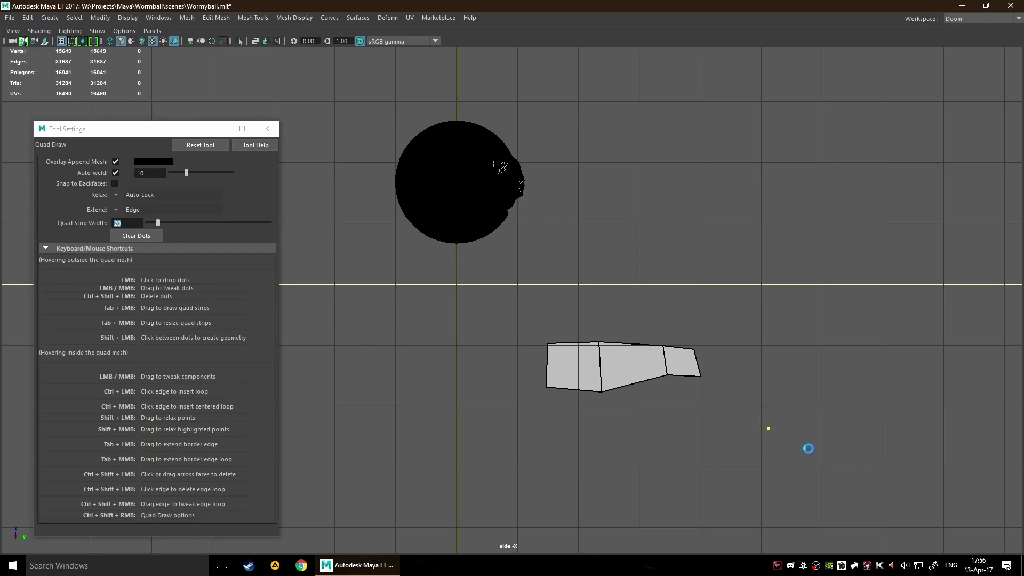
Step: Try filling a quad from the strip's narrow end to a new dot below it, undo it, and remove the stray dot
left_click(795, 445, "shift")
scroll(796, 445, "up", 2)
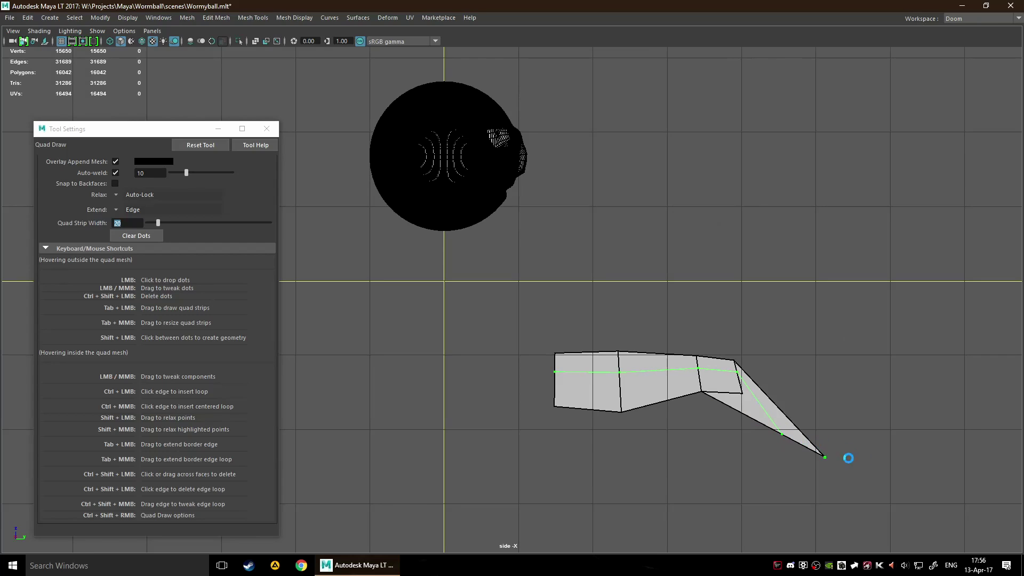
key("ctrl+z")
scroll(768, 452, "up", 2)
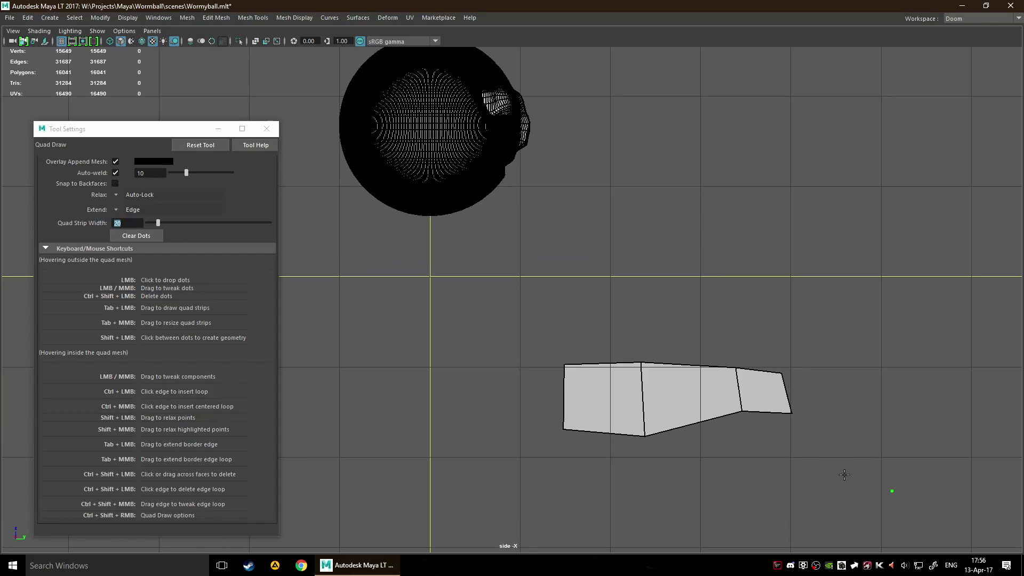
middle_click_drag(845, 473, 637, 352, "alt")
scroll(637, 351, "up", 1)
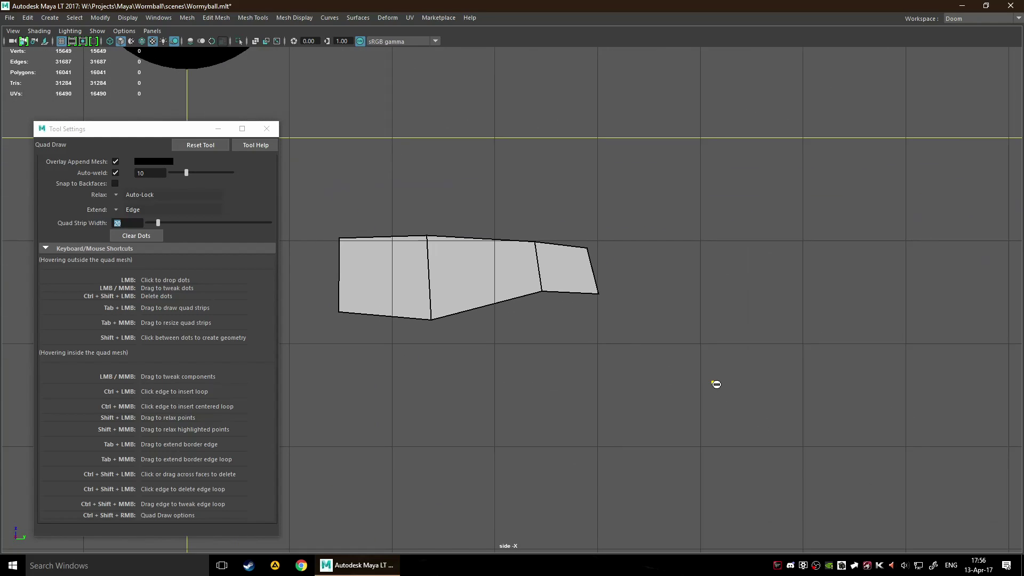
Step: Extend the upper border edge of the strip's middle quad upward into a new quad
scroll(624, 315, "down", 3)
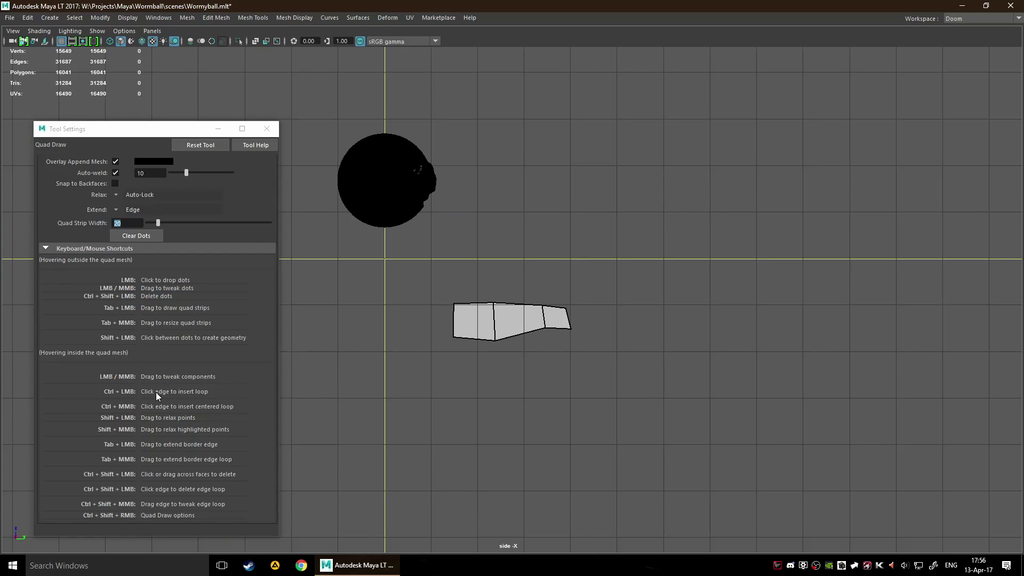
scroll(562, 329, "up", 4)
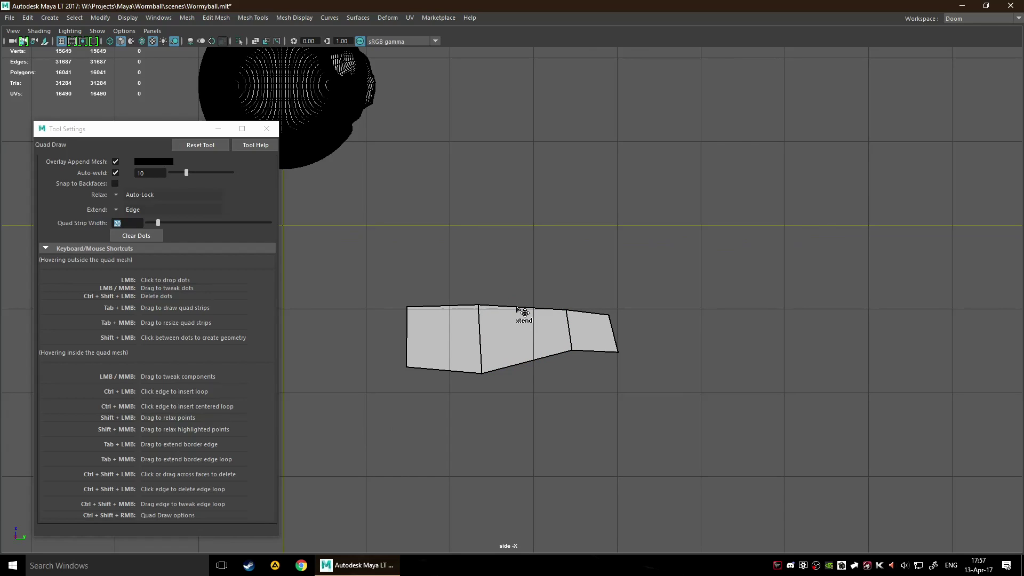
left_click_drag(526, 283, 511, 258)
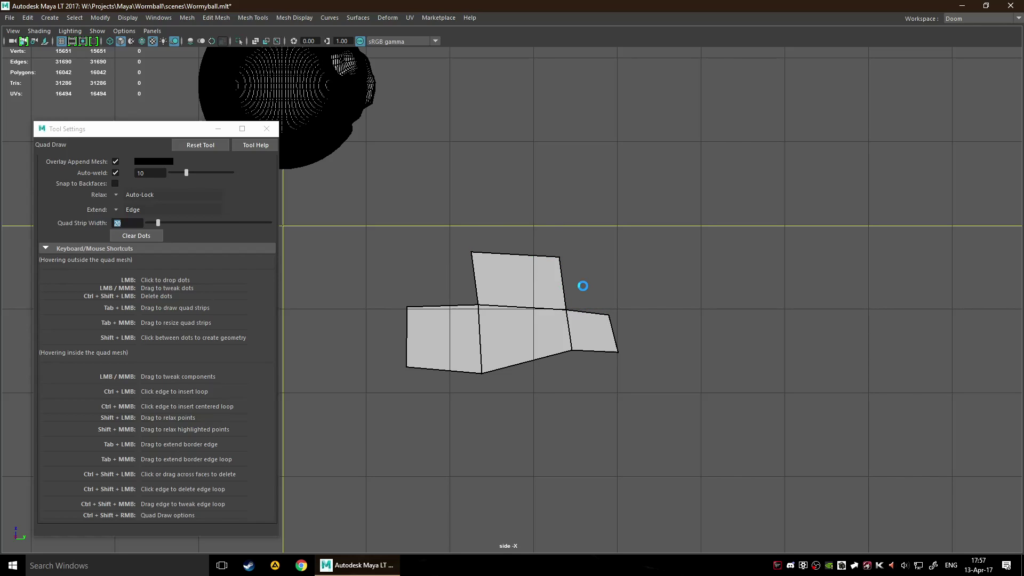
Step: Fill the gaps on both sides of the upper quad to complete a patch of two rows by three columns
left_click_drag(589, 286, 584, 263)
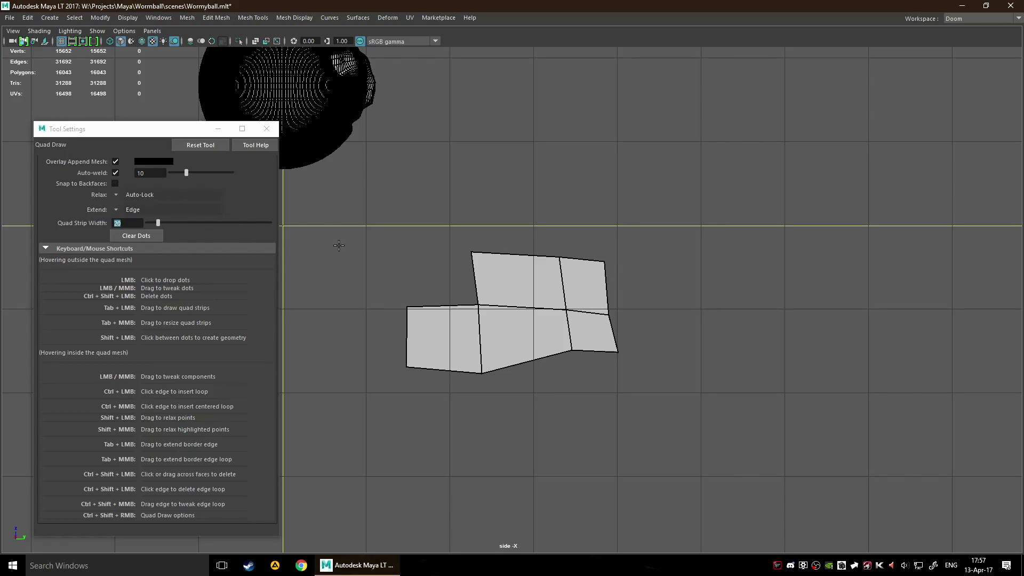
left_click(115, 208)
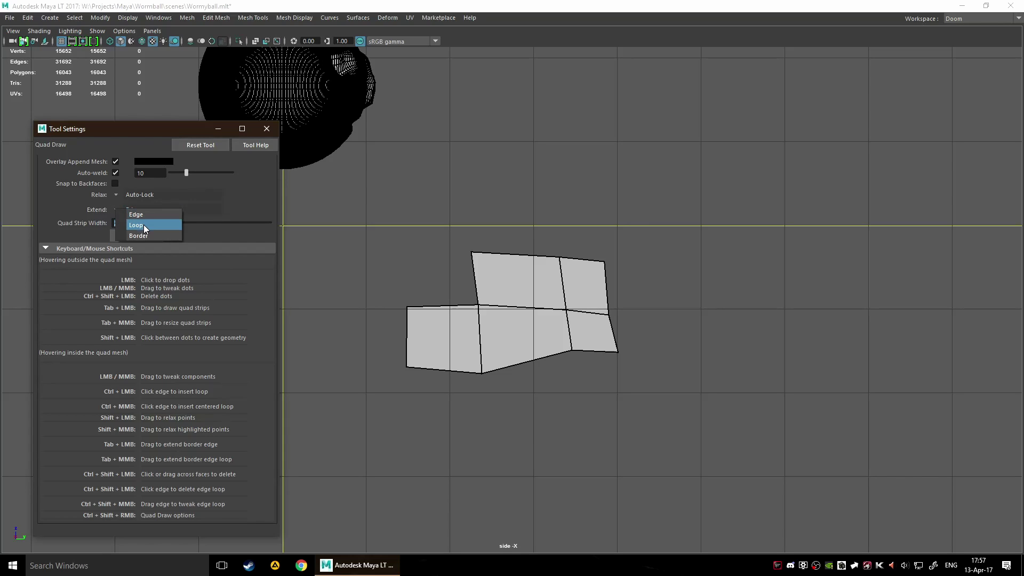
left_click(457, 248)
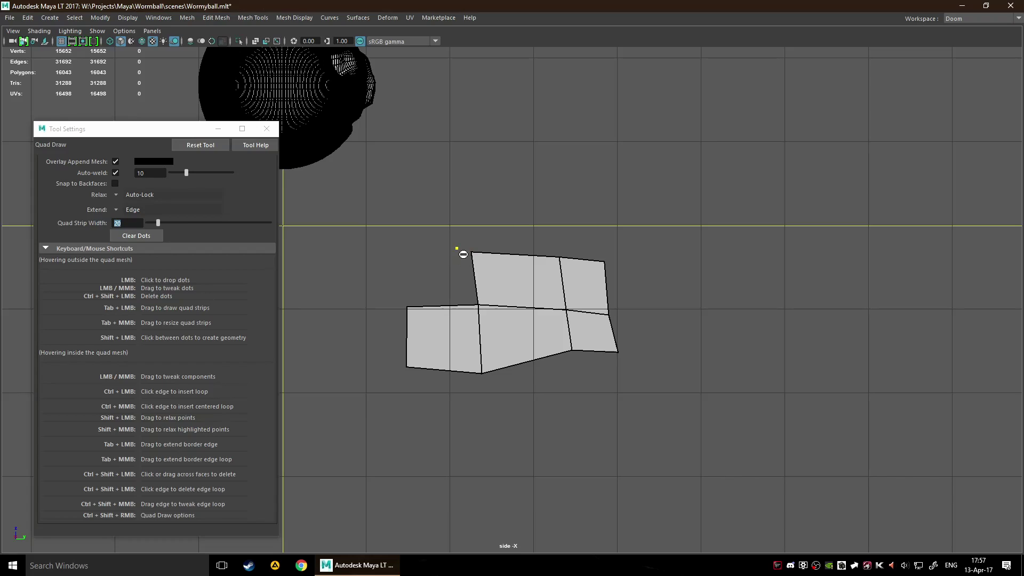
left_click(462, 254, "ctrl+shift")
left_click_drag(448, 265, 438, 255)
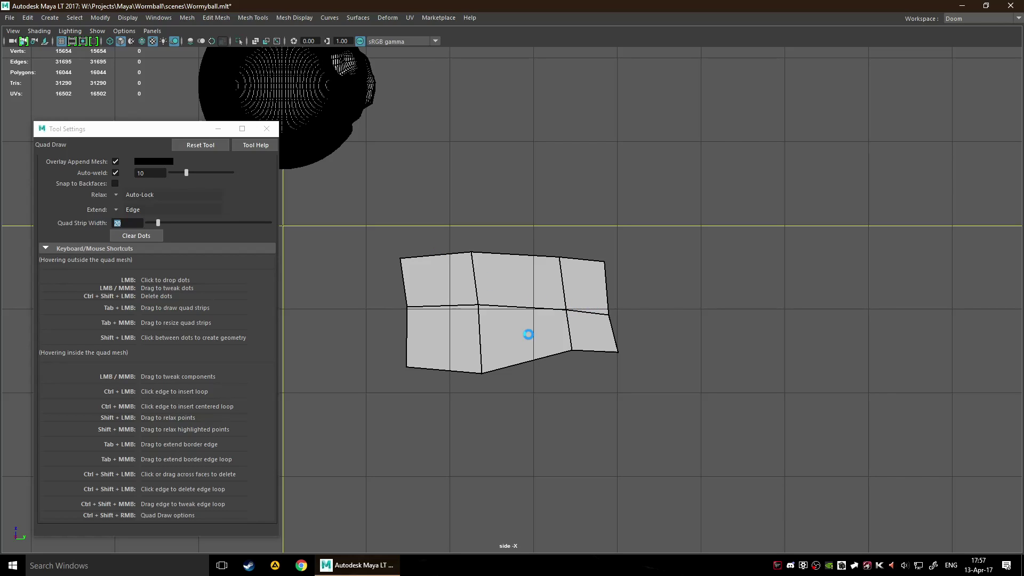
Step: Extend the patch's whole border edge loops upward, outward and downward into a grid of four rows by five columns
key("Tab")
left_click_drag(510, 220, 523, 187)
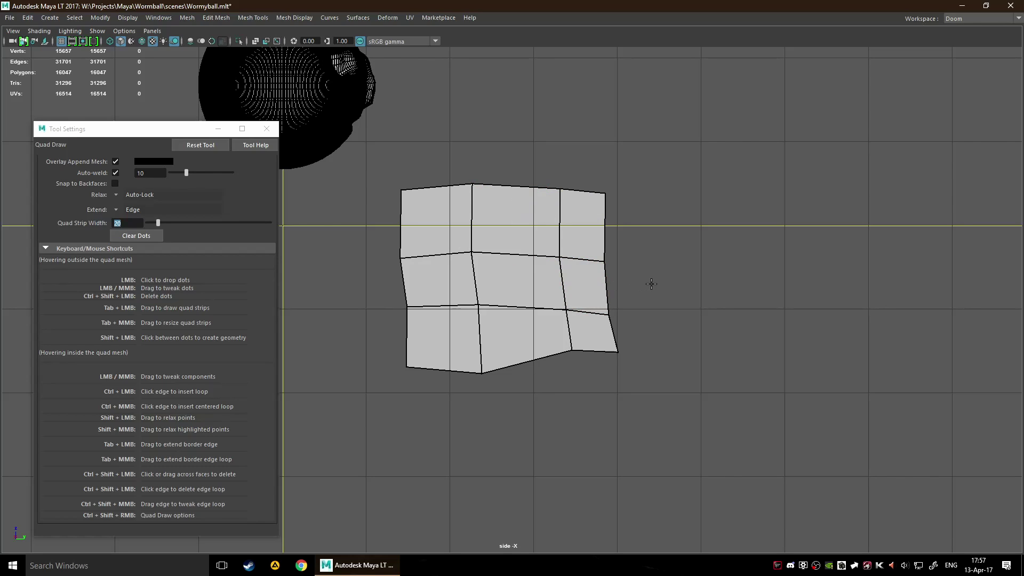
left_click_drag(651, 283, 634, 274, "alt")
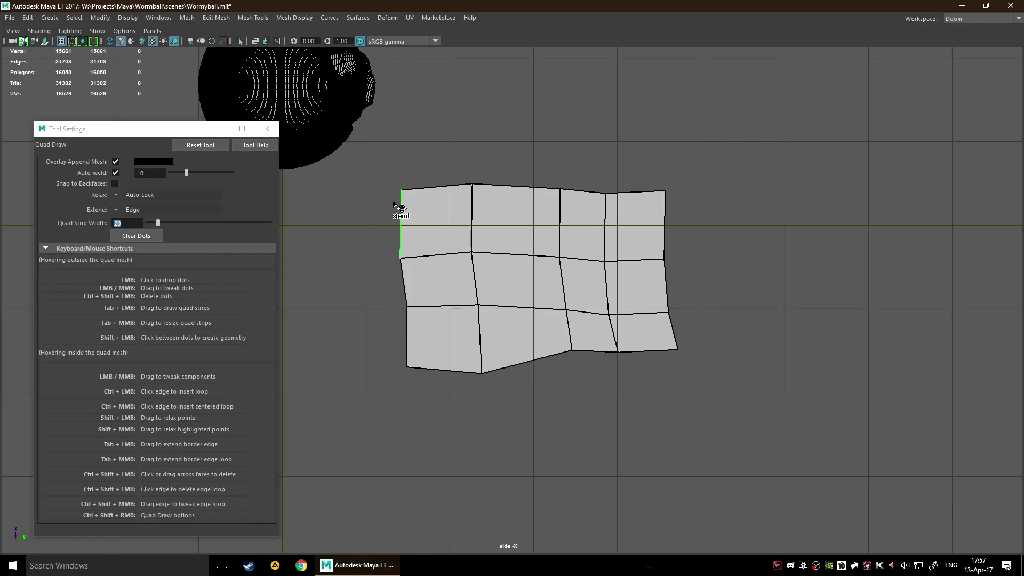
scroll(405, 176, "down", 5)
scroll(504, 320, "up", 3)
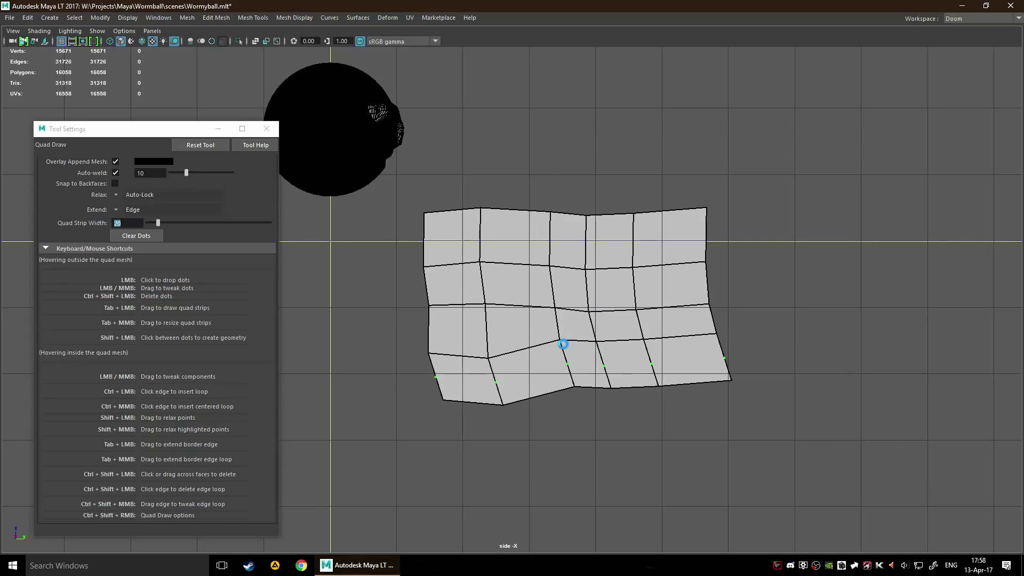
Step: Insert edge loops through the patch's bottom row and second column, and pull the border loop farthest from the head inward
left_click(563, 344, "ctrl")
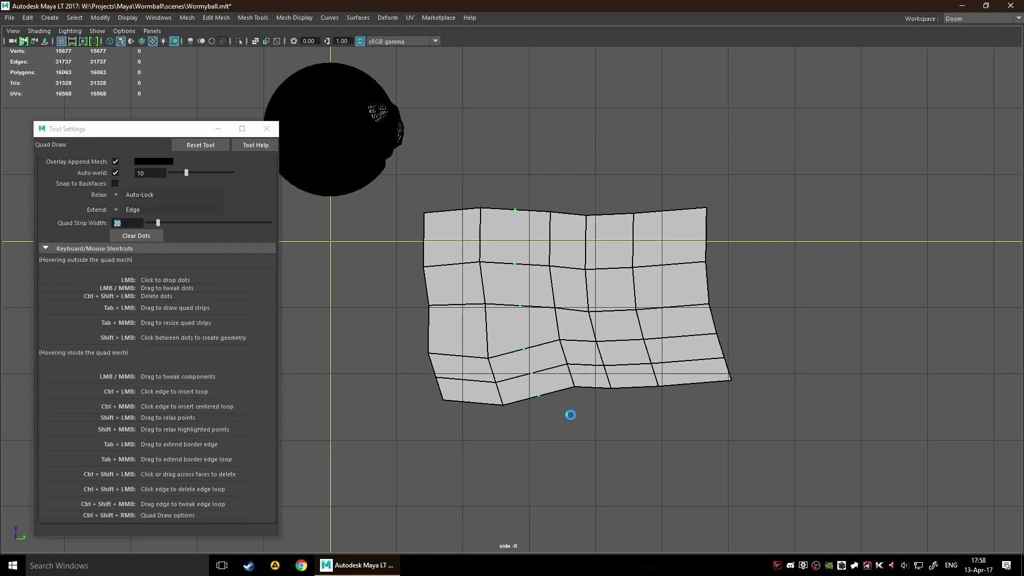
left_click(570, 415, "ctrl")
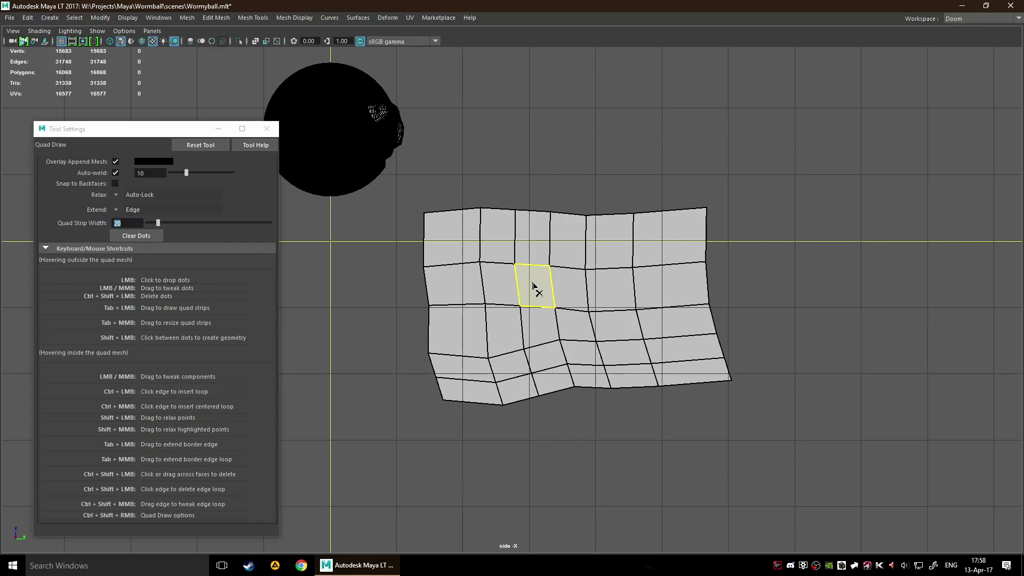
left_click_drag(708, 296, 676, 292)
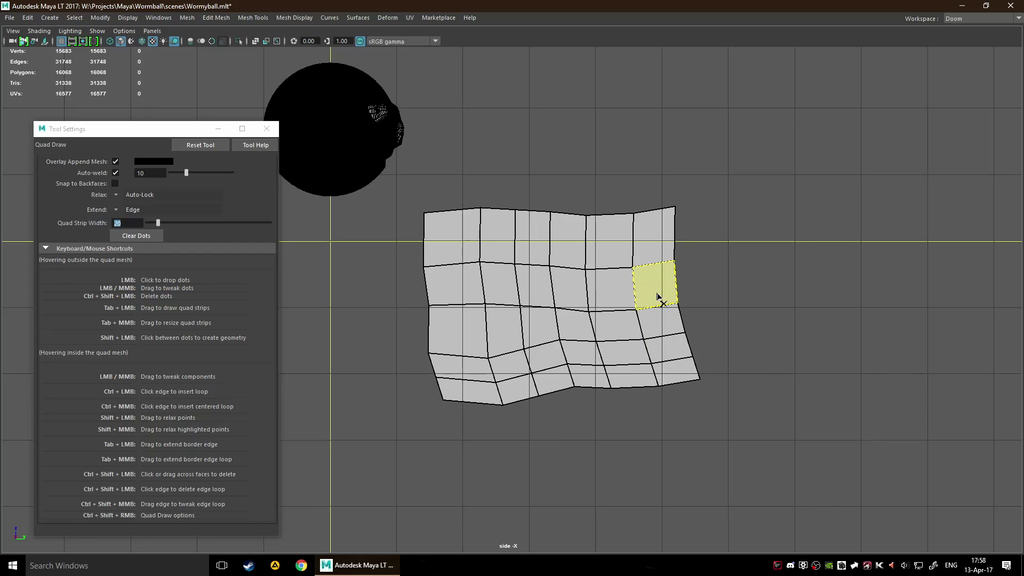
Step: Delete the outermost quad of the second row, and draw freehand quad strips below the patch and along its outer side
left_click(760, 284, "ctrl+shift")
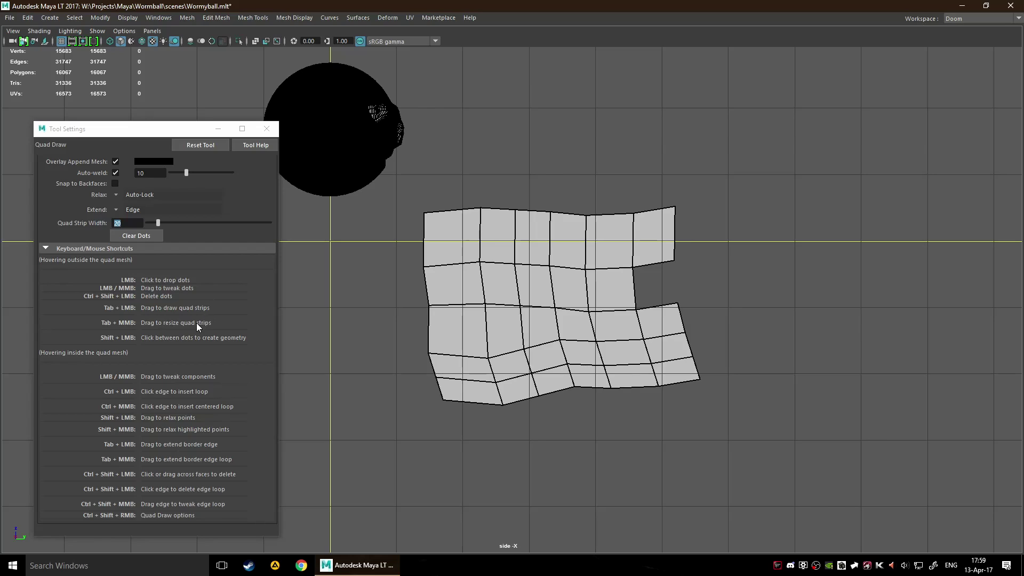
key("Tab")
left_click_drag(520, 456, 647, 450)
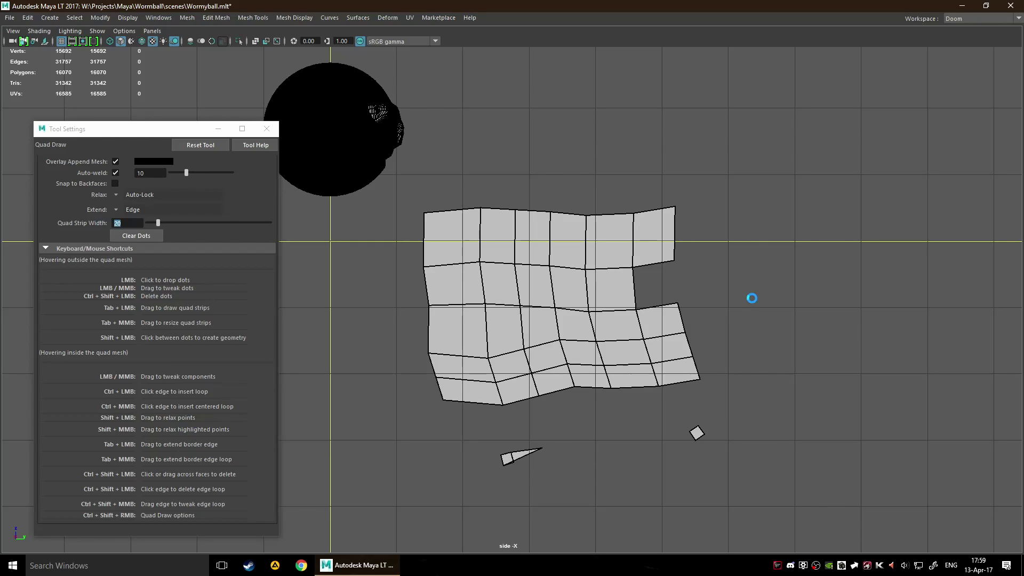
scroll(752, 298, "down", 2)
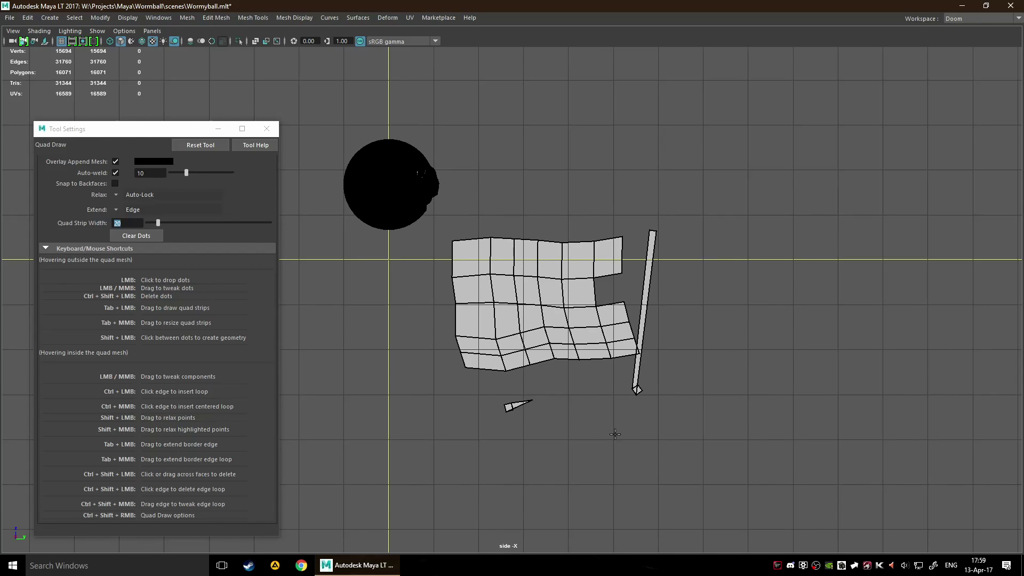
scroll(635, 440, "down", 2)
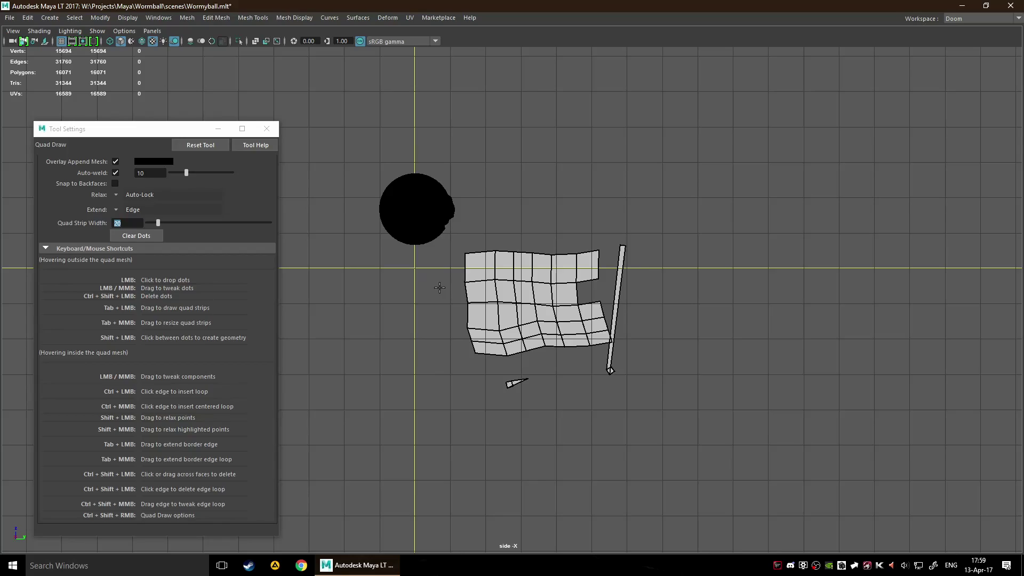
Step: Switch to the full-size perspective view and examine the flag-shaped quad patch next to the head
key("space")
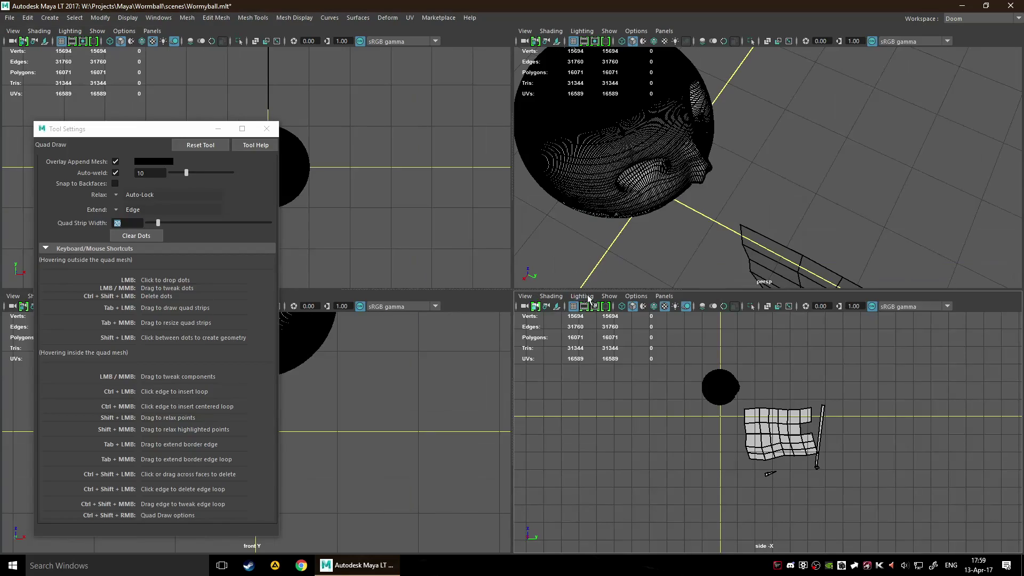
key("space")
scroll(616, 354, "down", 2)
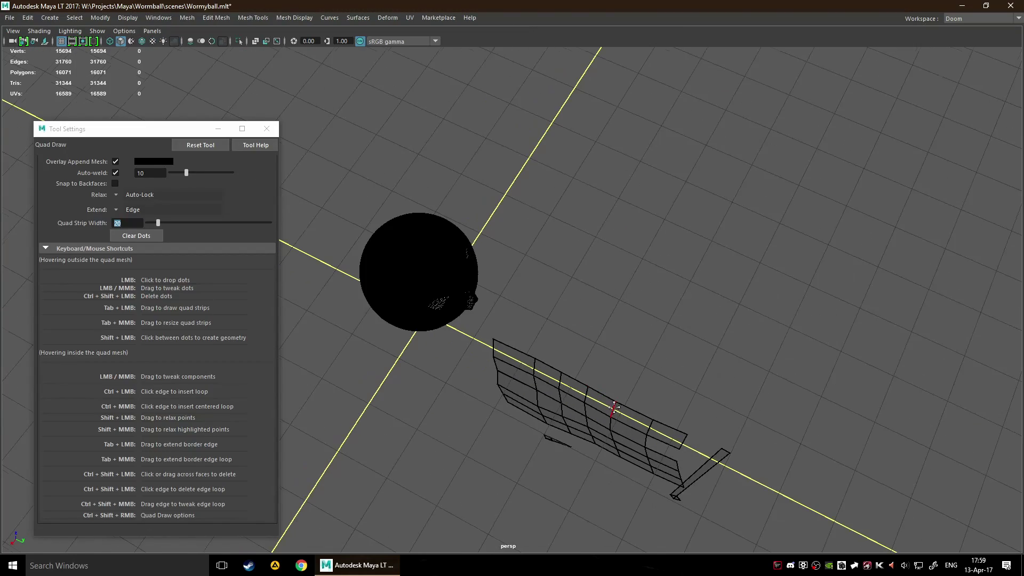
left_click_drag(610, 409, 610, 371, "alt")
scroll(604, 390, "down", 2)
middle_click_drag(609, 391, 621, 340, "alt")
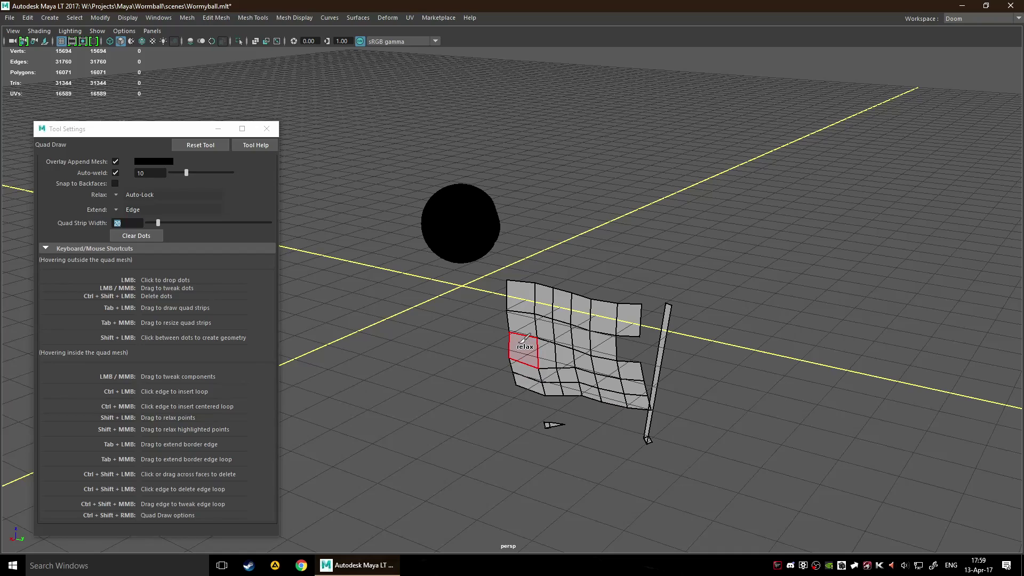
scroll(554, 347, "up", 3)
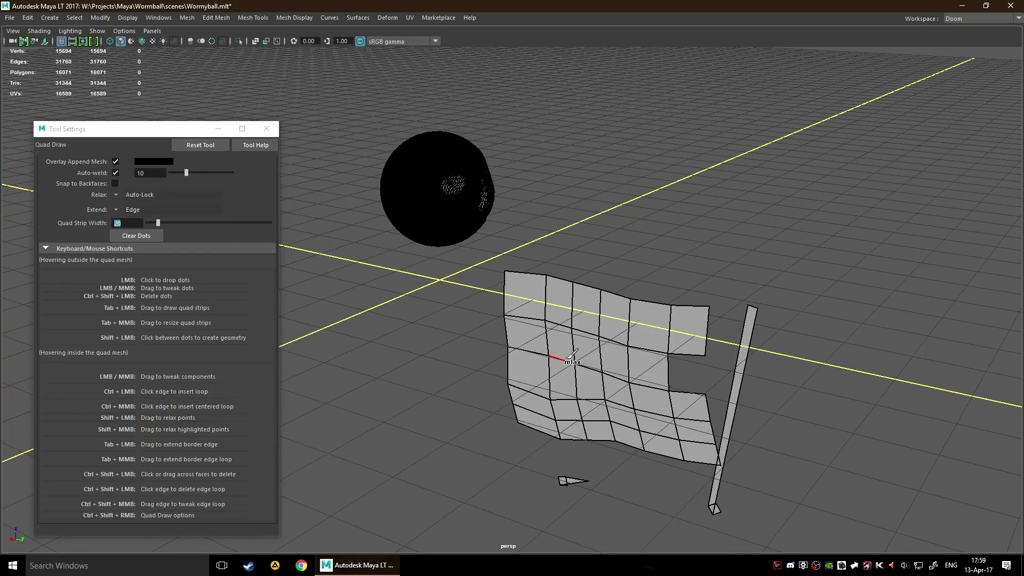
Step: Try relaxing the points in the middle of the quad patch, and undo it
mouse_move(572, 362)
left_mouse_down("shift")
mouse_move(624, 382)
mouse_move(542, 320)
mouse_move(549, 303)
mouse_move(440, 368)
mouse_move(496, 394)
mouse_move(592, 413)
mouse_move(565, 379)
left_mouse_up("shift")
key("ctrl+z")
Step: Leave Quad Draw for the Select tool, switch to object selection and try to select the quad patch separately from the head
key("q")
left_click_drag(500, 276, 507, 297)
key("F8")
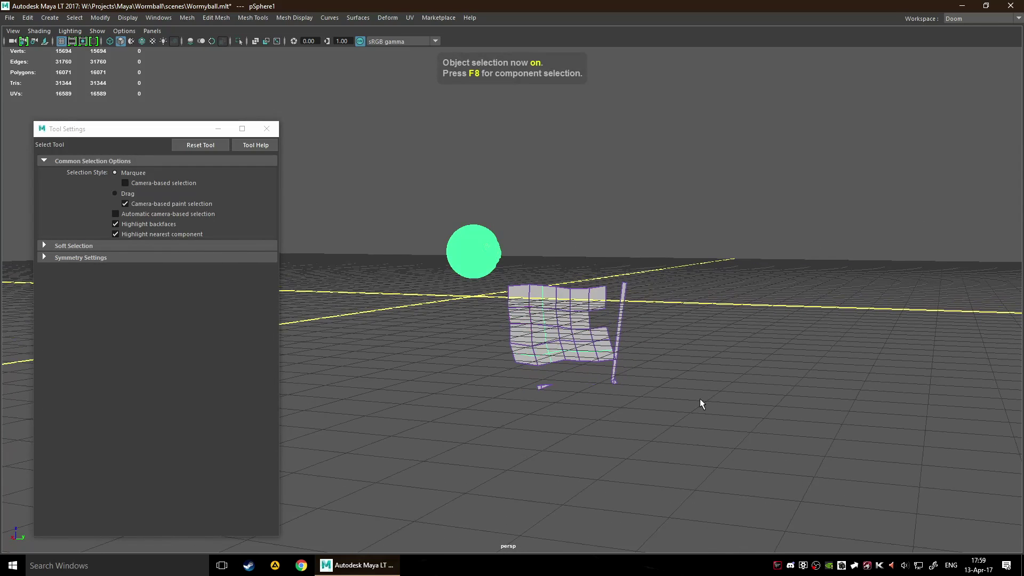
key("Delete")
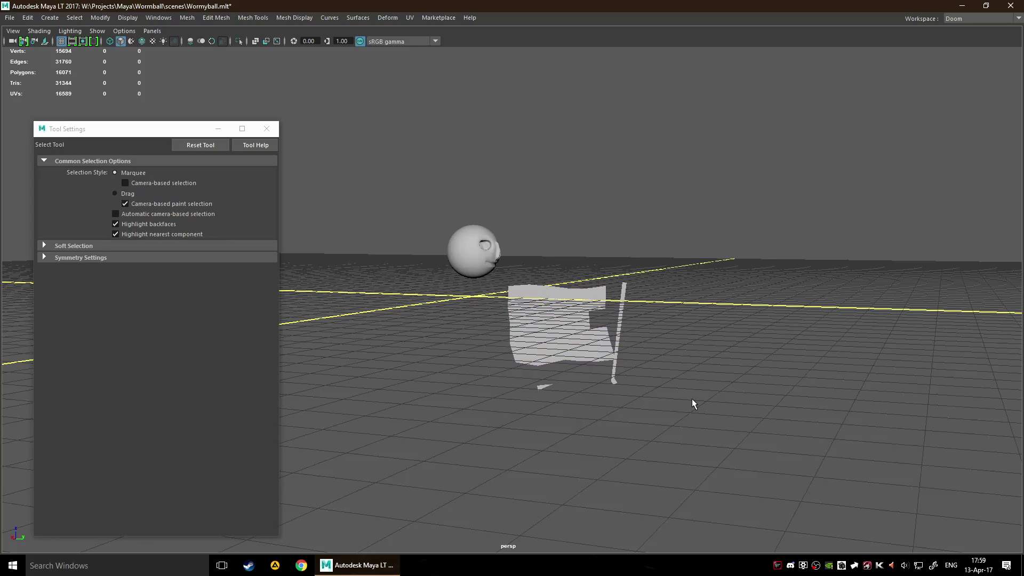
left_click_drag(543, 265, 555, 351, "alt")
left_click_drag(500, 283, 800, 525)
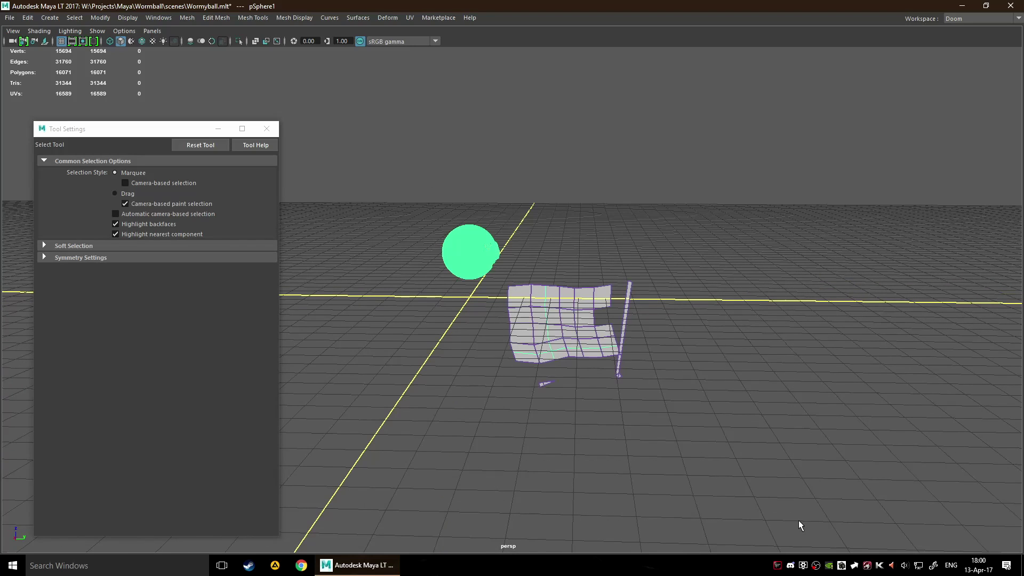
left_click(681, 424)
left_click(550, 333)
scroll(507, 335, "up", 3)
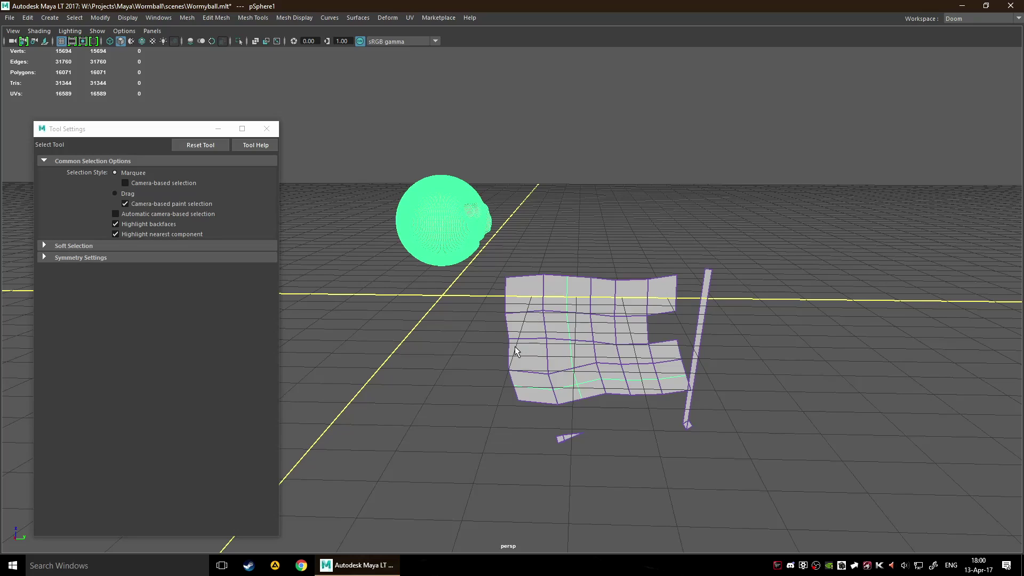
Step: Try moving the quad patch with the Move tool to test whether it is separate from the head, and undo the move
left_click_drag(515, 350, 560, 354, "alt")
key("w")
left_click(498, 336)
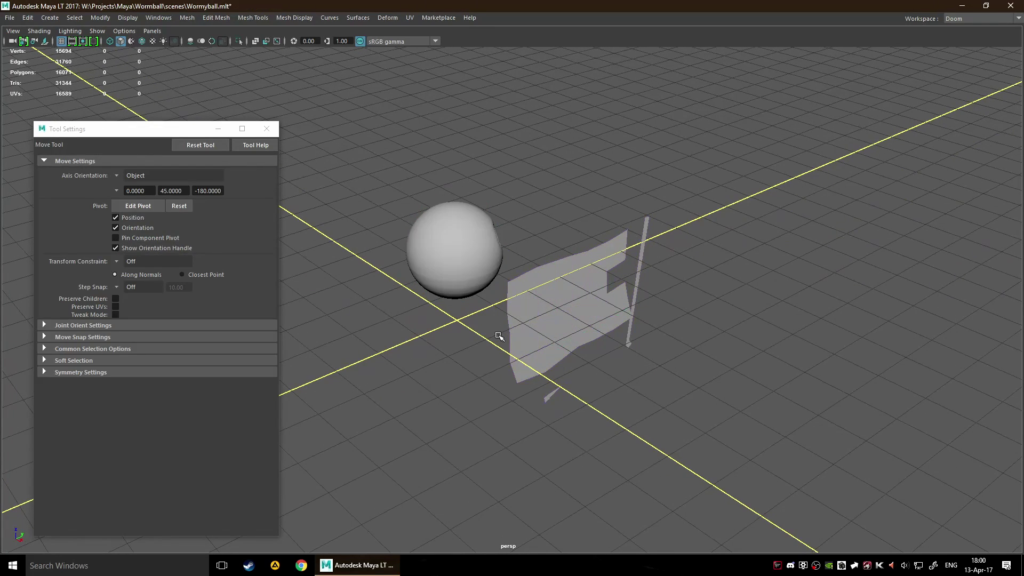
left_click(560, 335)
left_click_drag(510, 296, 573, 333)
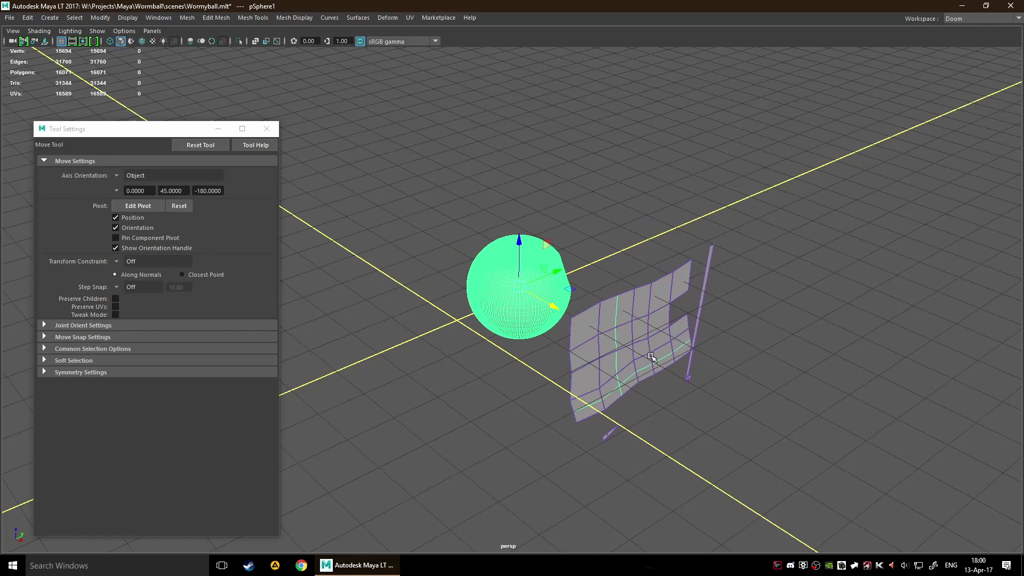
key("ctrl+z")
Step: Check in the Outliner whether the quad patch and the head are separate objects, and close it
left_click(459, 389)
left_click_drag(459, 388, 601, 340, "alt")
left_click(601, 340)
key("shift+o")
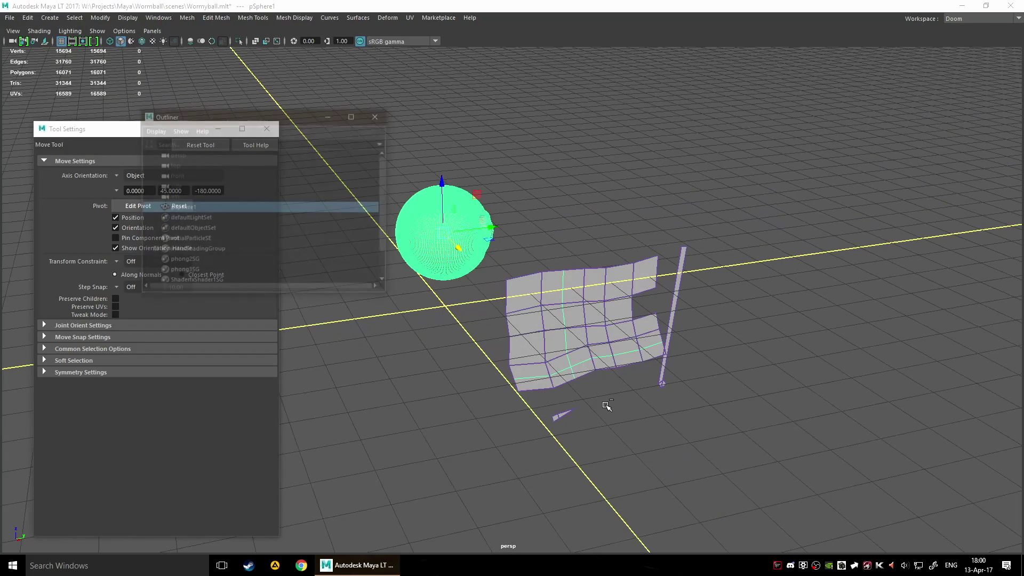
scroll(256, 242, "down", 1)
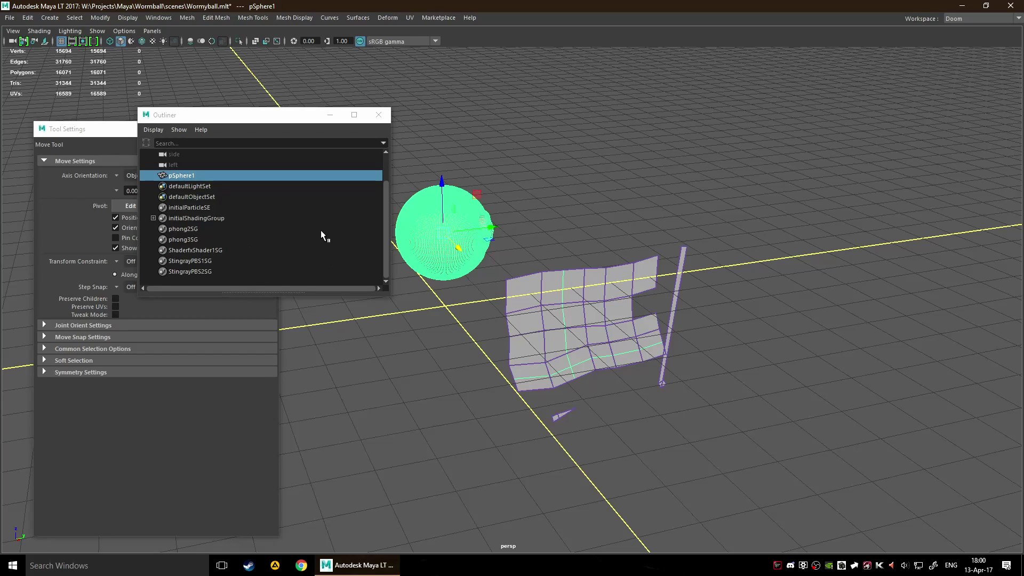
left_click(378, 115)
Step: Delete all faces of the quad patch and its loose strips using face selection, and return to object selection
left_click_drag(573, 296, 610, 247, "alt")
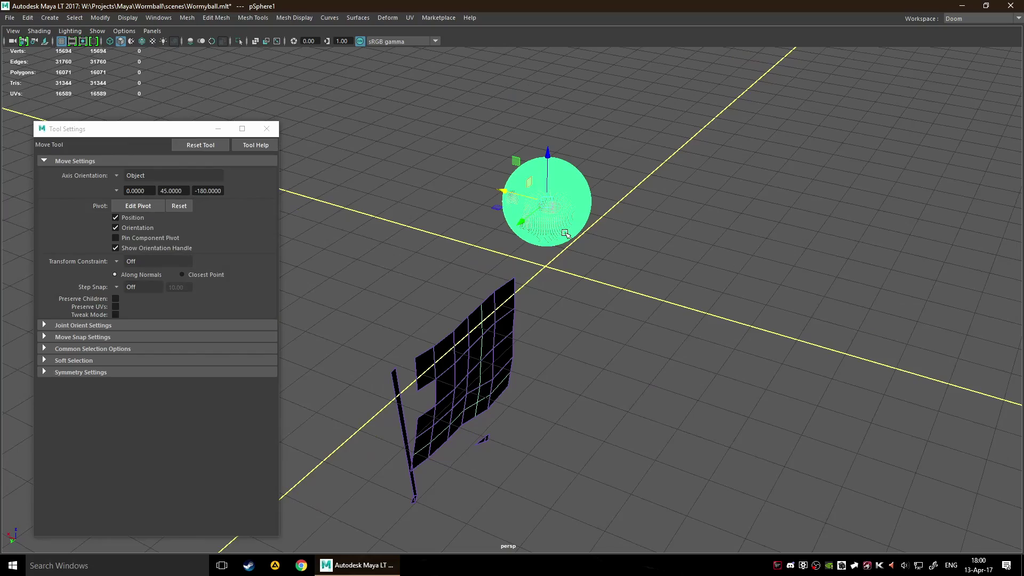
left_click_drag(537, 294, 727, 298, "alt")
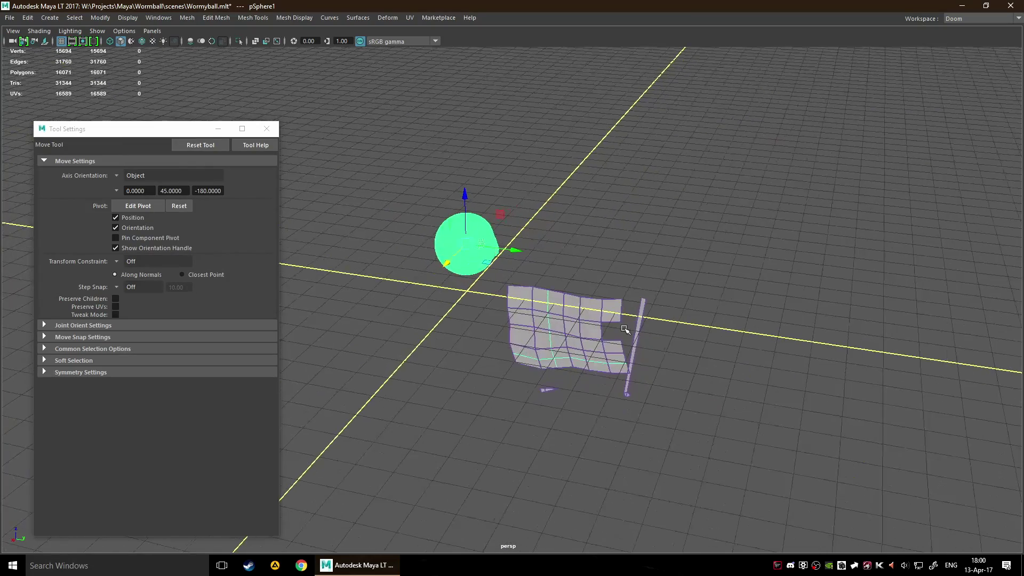
left_click_drag(558, 300, 525, 305, "alt")
key("F8")
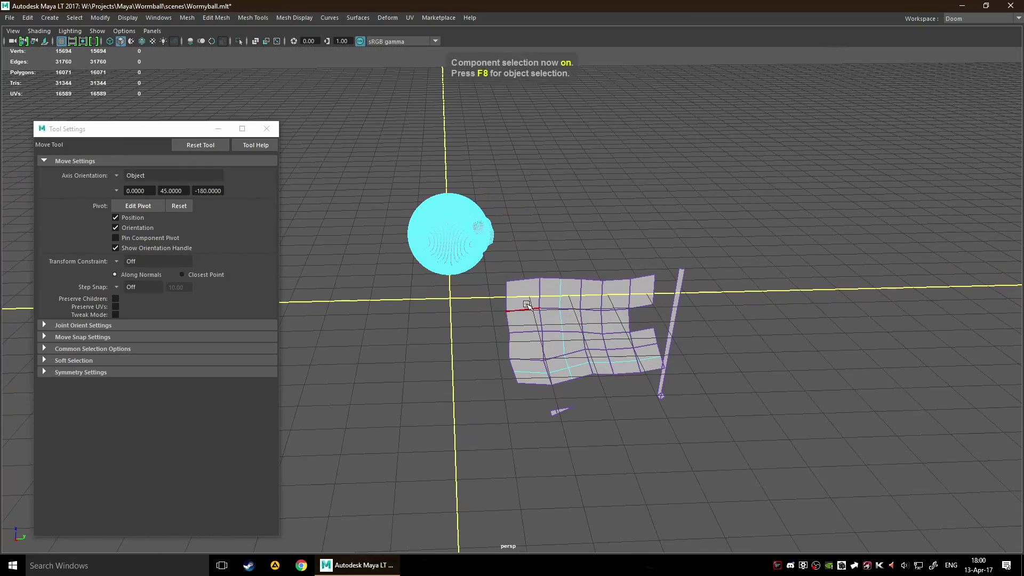
key("F11")
left_click_drag(521, 294, 710, 440)
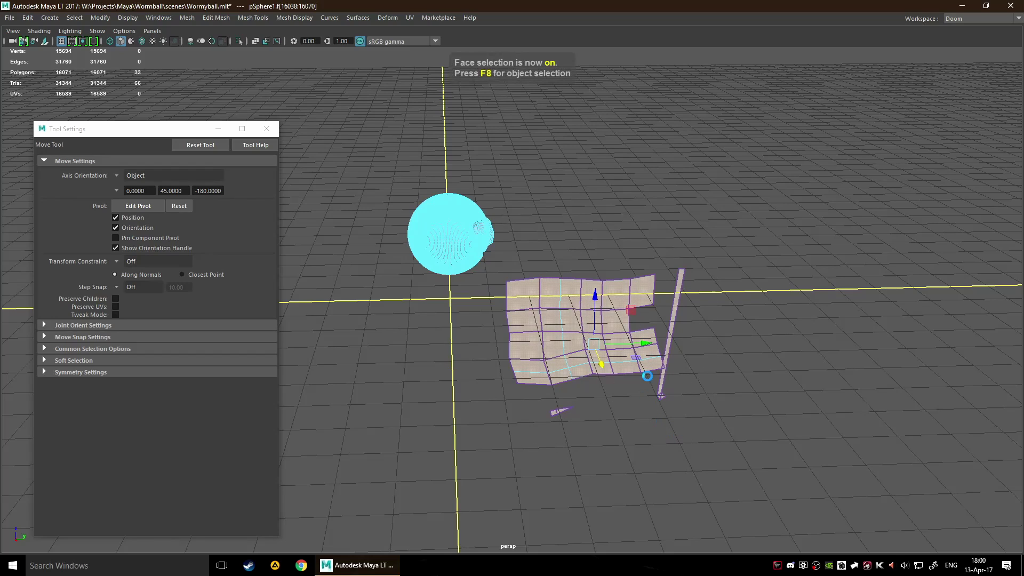
key("Delete")
left_click_drag(720, 418, 594, 409, "alt")
left_click_drag(519, 380, 497, 335, "alt")
key("F8")
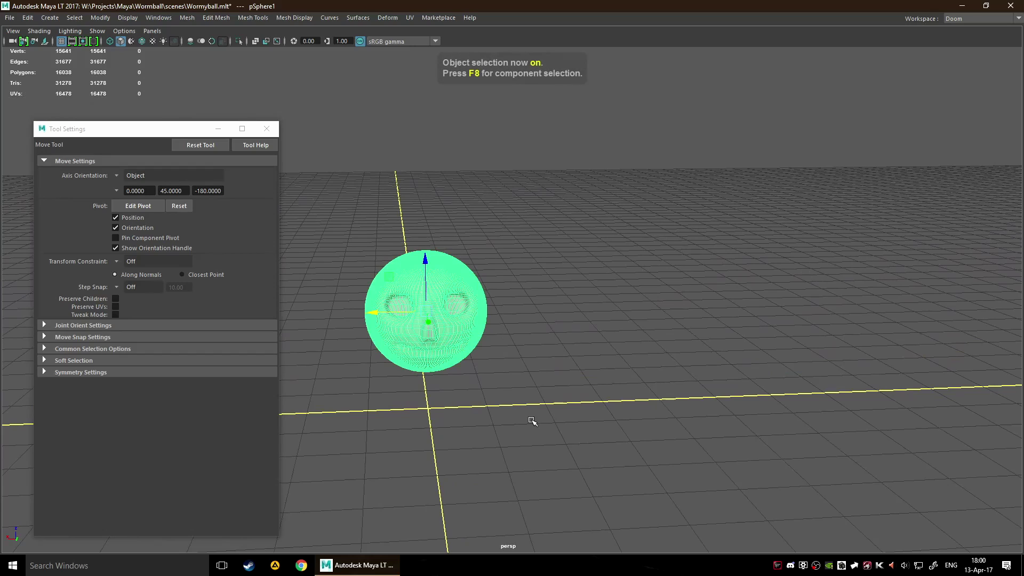
Step: Make the sculpted head pSphere1 a live surface
left_click_drag(530, 417, 551, 359, "alt")
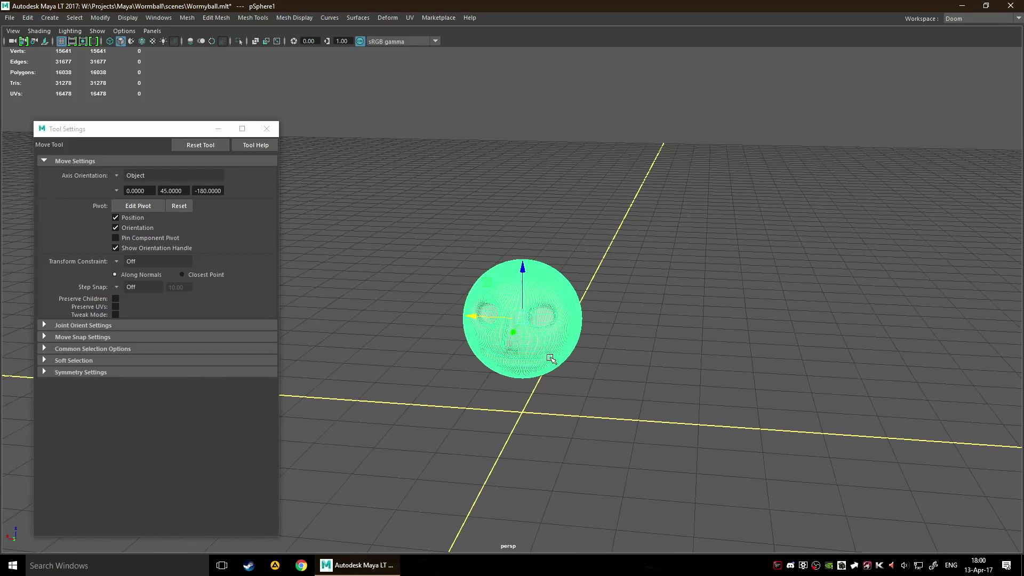
mouse_move(539, 354)
left_mouse_down("alt")
mouse_move(549, 357)
mouse_move(550, 335)
mouse_move(535, 345)
left_mouse_up("alt")
right_click_drag(535, 346, 500, 276, "alt")
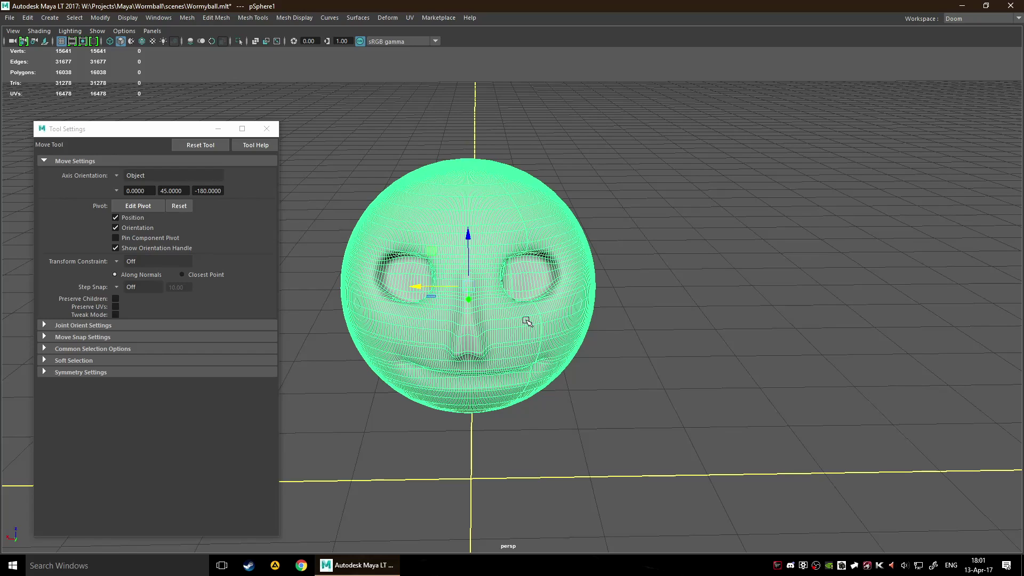
middle_click_drag(521, 334, 498, 293, "alt")
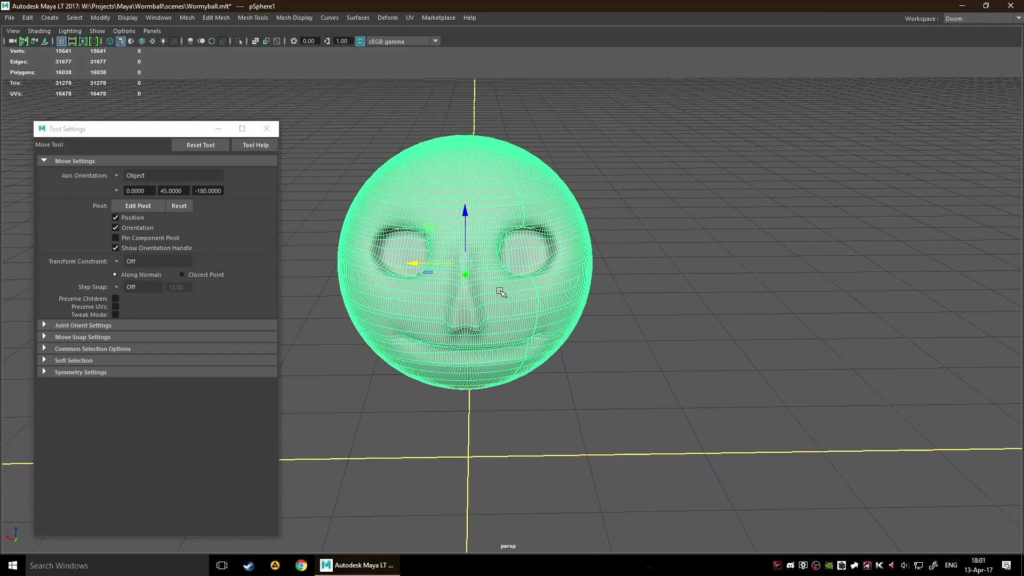
right_click_drag(486, 272, 502, 407)
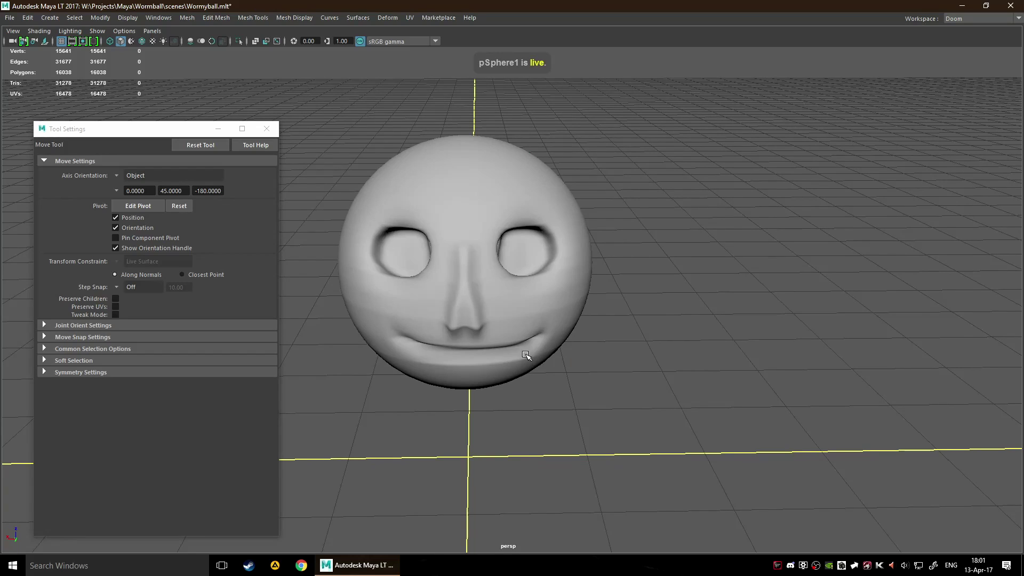
Step: Start Quad Draw on the live head and build a first four-point quad on the side of the nose near the nostril
left_click_drag(526, 355, 566, 305, "alt")
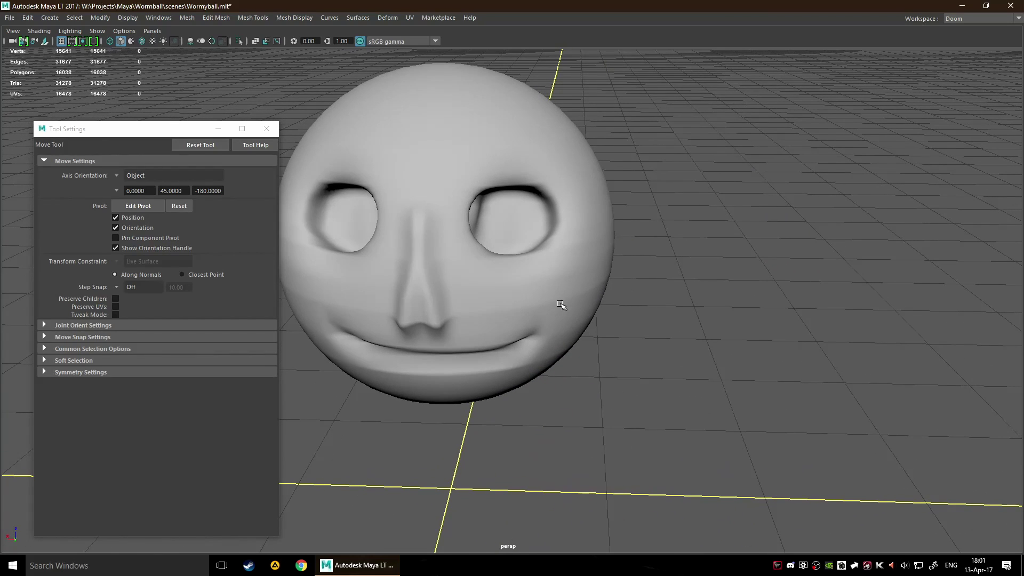
key("y")
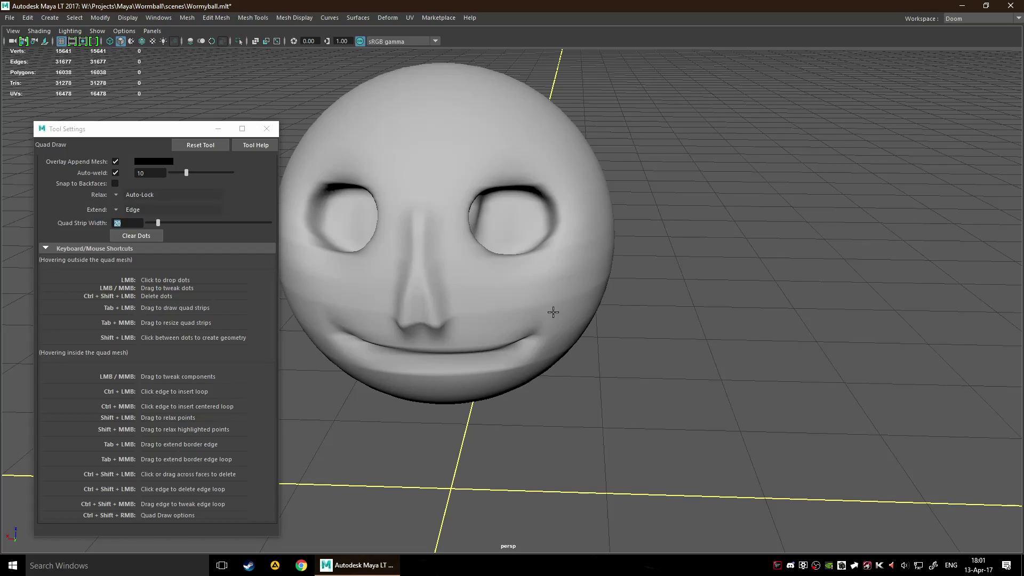
scroll(552, 312, "up", 4)
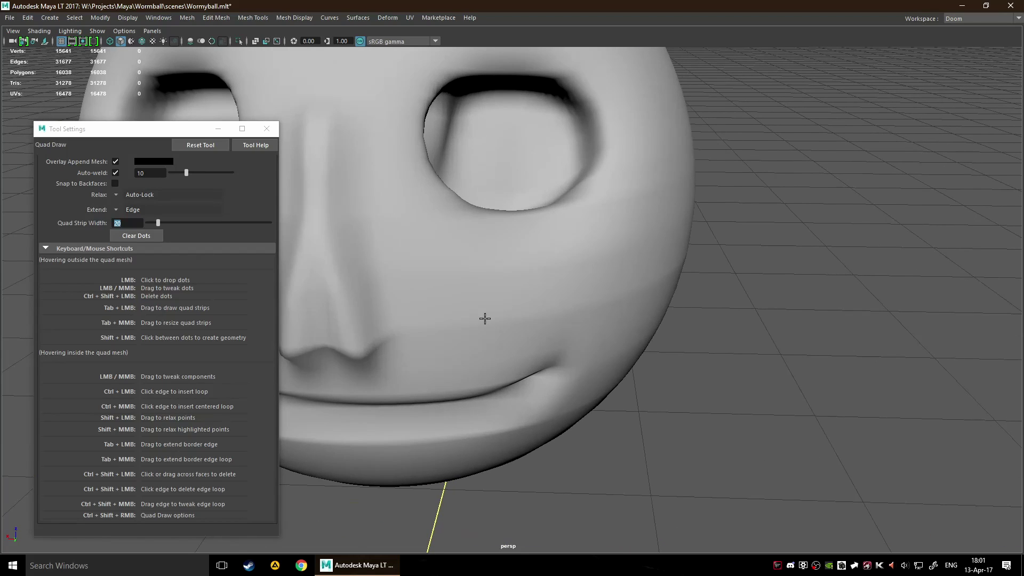
left_click_drag(510, 336, 632, 356, "alt")
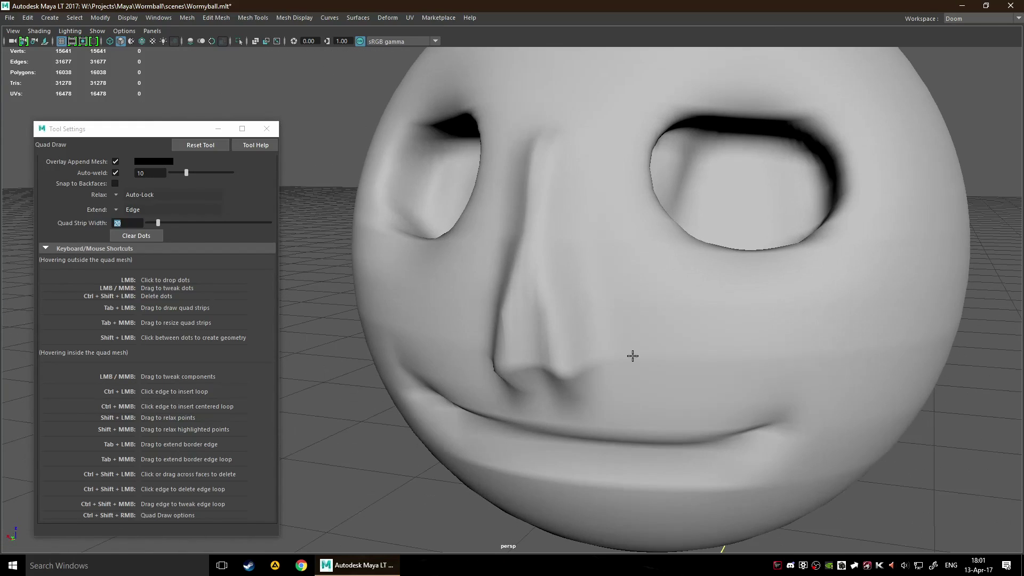
left_click(595, 368)
left_click(589, 324)
left_click(561, 324)
left_click(567, 374)
left_click(575, 353, "shift")
Step: Add two adjoining quads across the tip of the nose, and extend their edges into rows up the bridge and around to its other side
left_click_drag(567, 342, 518, 337, "alt")
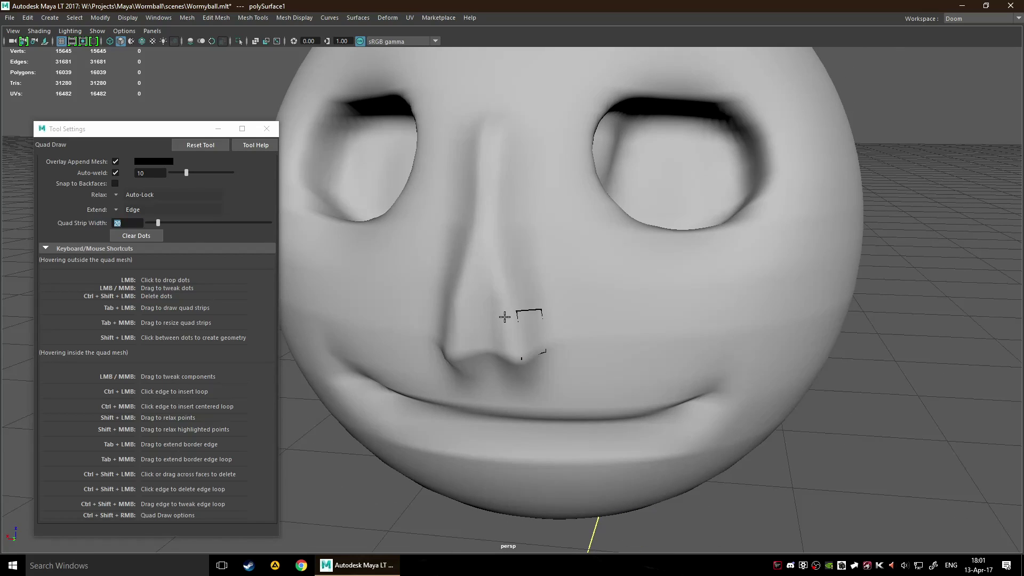
left_click(505, 317)
left_click(510, 339, "shift")
left_click(491, 312)
left_click(490, 346)
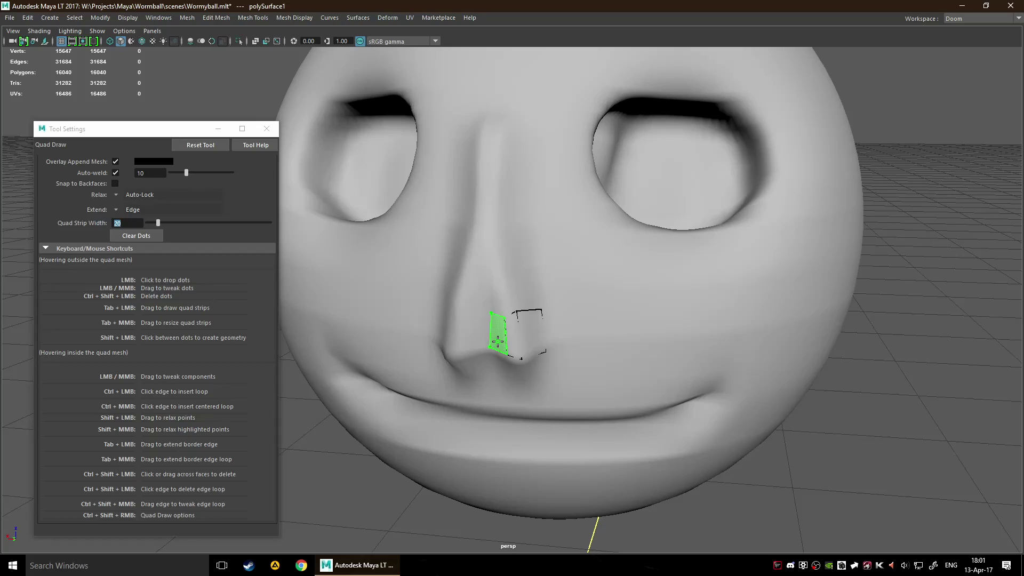
left_click(497, 333, "shift")
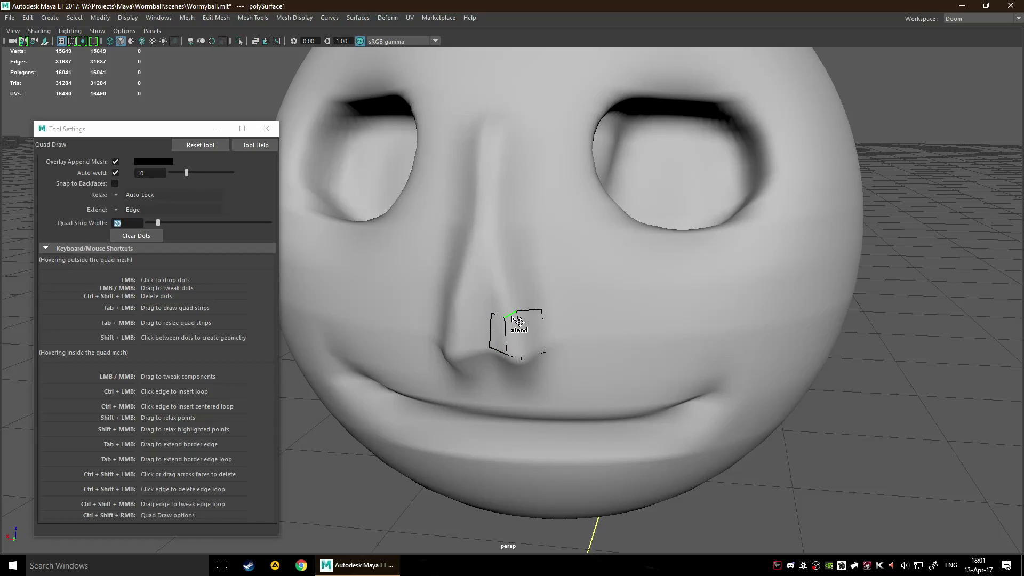
left_click_drag(511, 316, 498, 222)
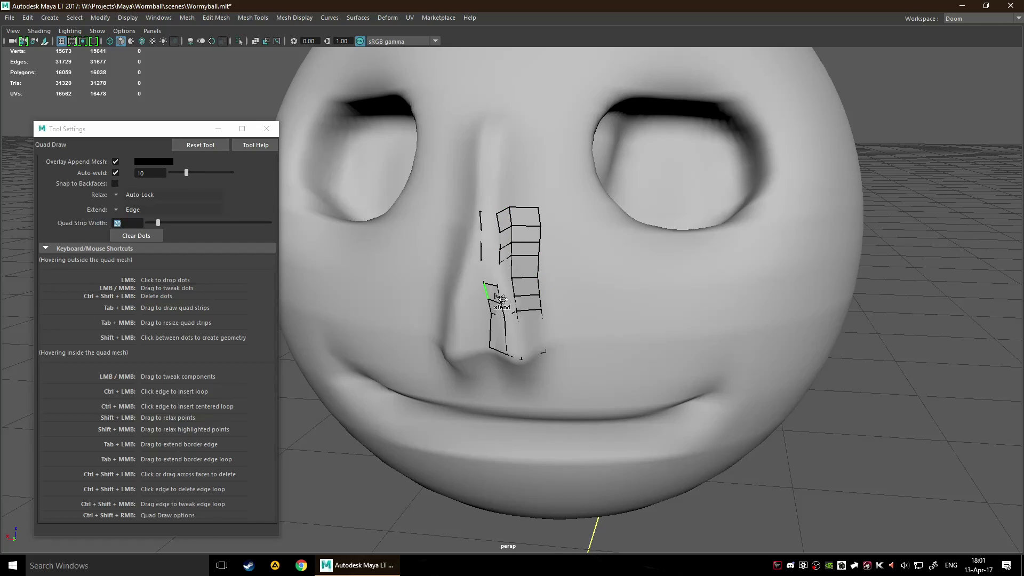
left_click_drag(483, 298, 456, 299)
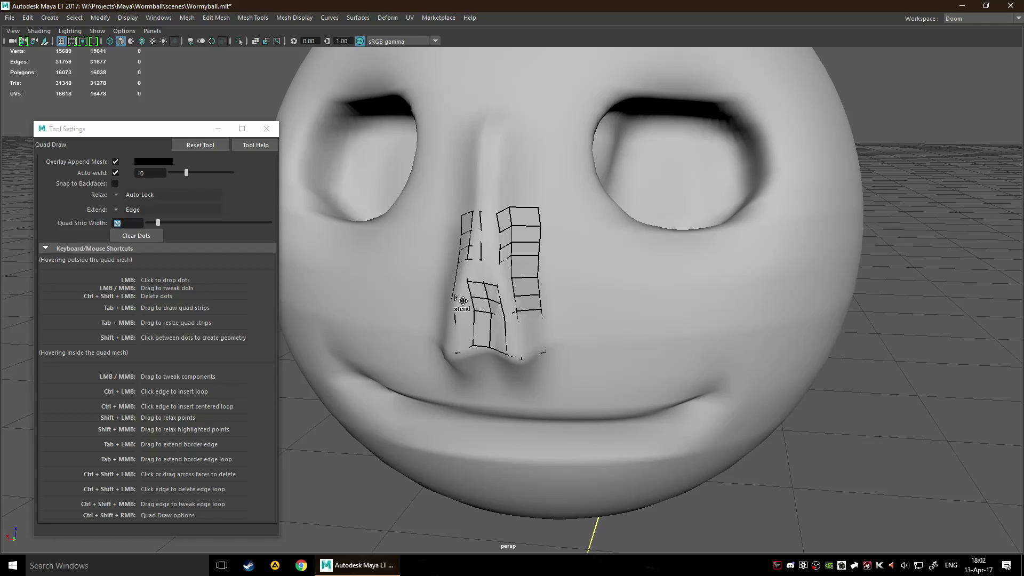
Step: Set Quad Draw's Extend mode to Border
left_click_drag(389, 322, 425, 309, "alt")
middle_click_drag(373, 337, 502, 332, "alt")
mouse_move(467, 294)
right_mouse_down()
mouse_move(473, 322)
mouse_move(471, 276)
mouse_move(472, 320)
right_mouse_up()
right_click_drag(472, 272, 471, 277)
right_click_drag(467, 331, 467, 333, "ctrl+shift")
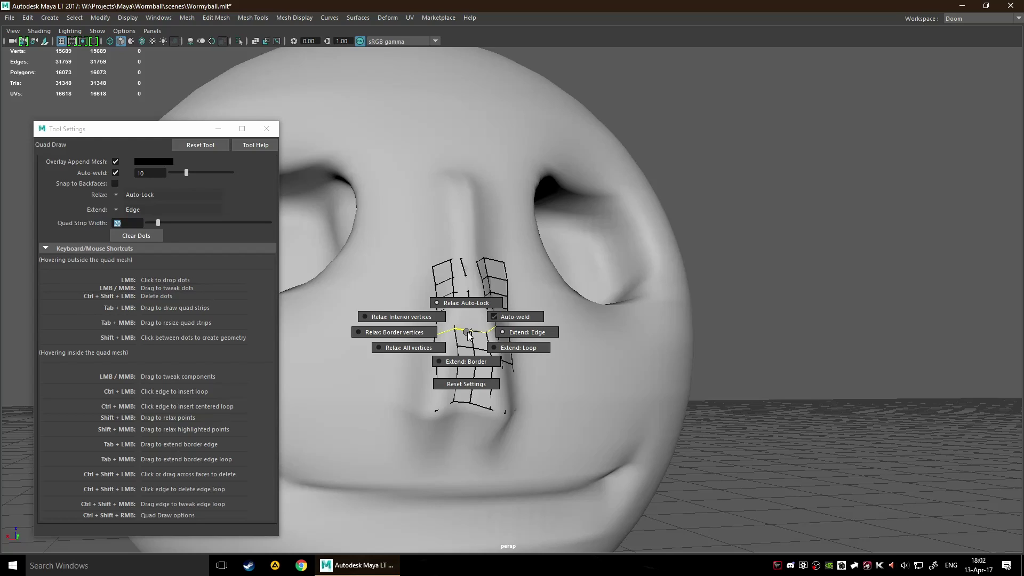
right_click_drag(467, 334, 467, 343, "ctrl+shift")
right_click(468, 339, "shift")
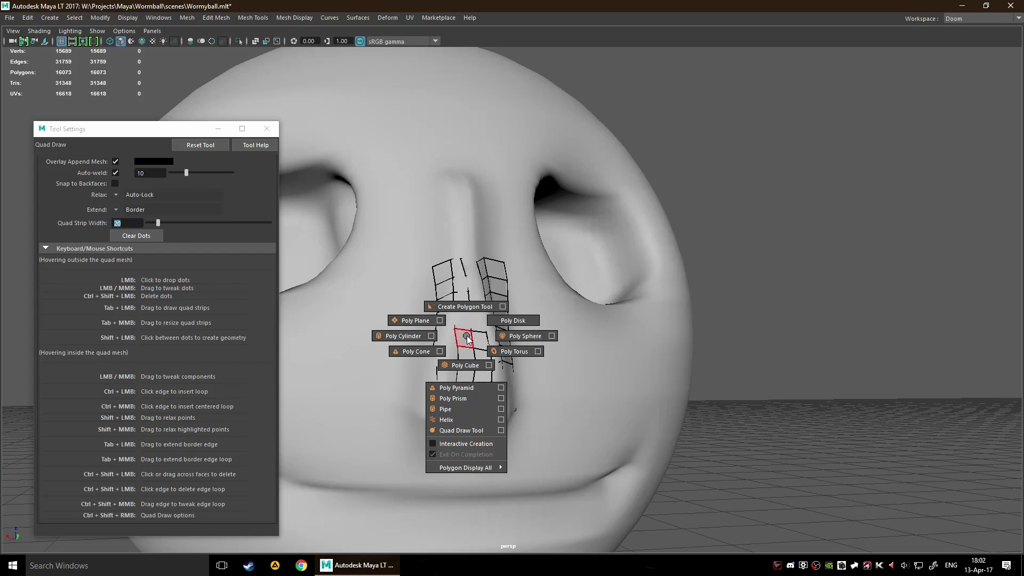
right_click_drag(469, 326, 463, 274)
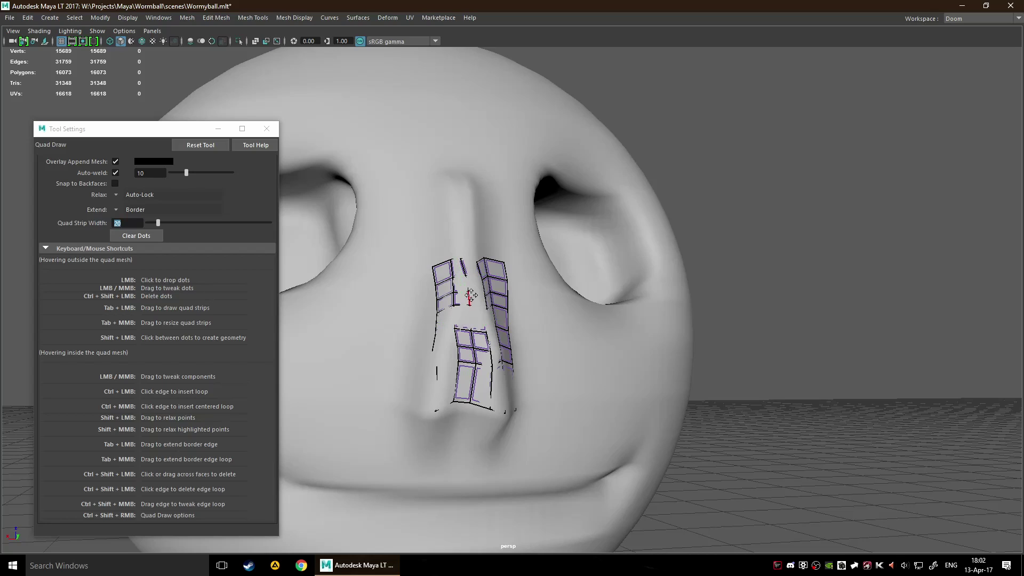
Step: Extend the whole outer border along one side of the nose patch by a row of quads
scroll(452, 357, "up", 5)
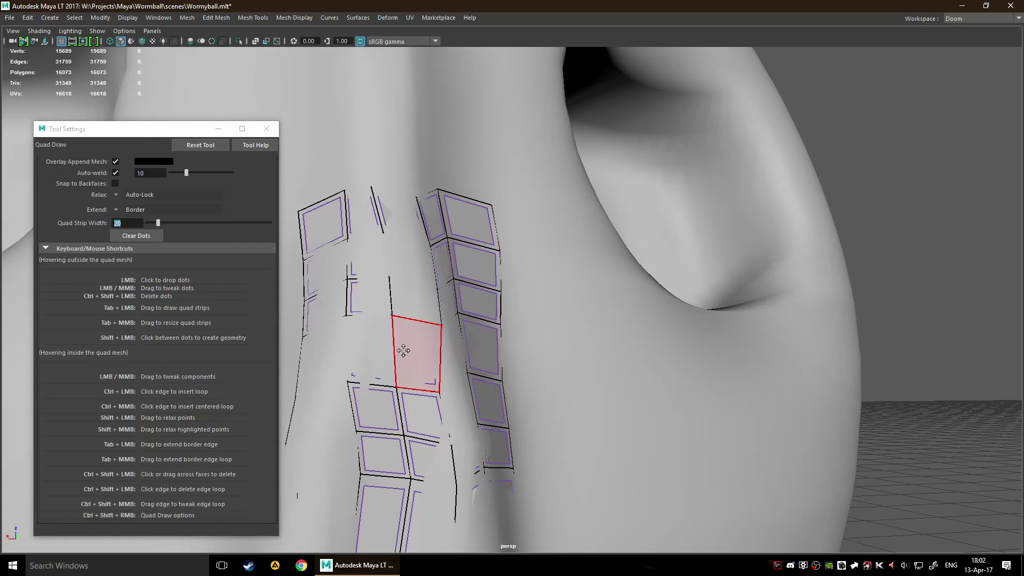
middle_click_drag(406, 354, 571, 308, "alt")
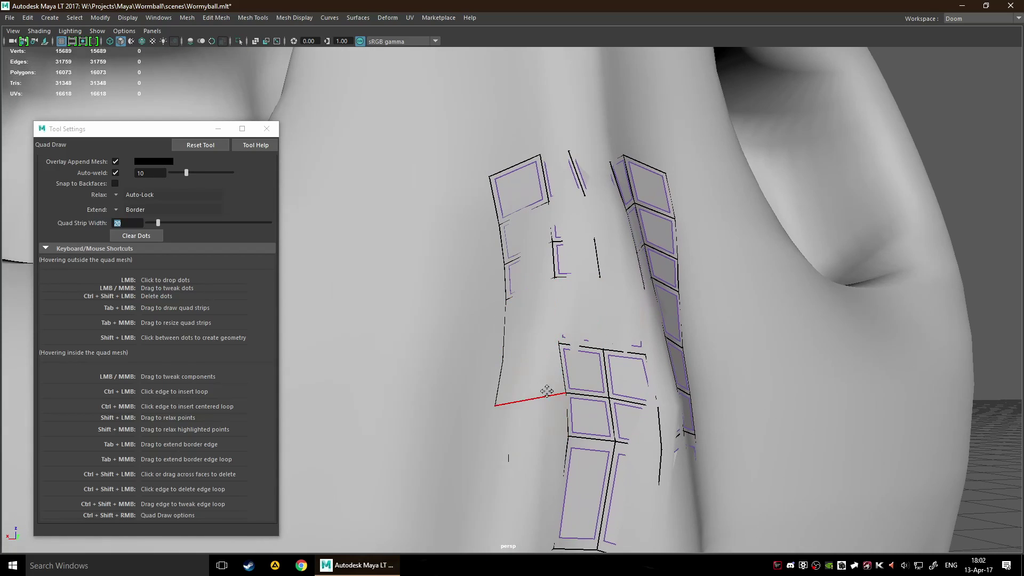
scroll(506, 335, "down", 5)
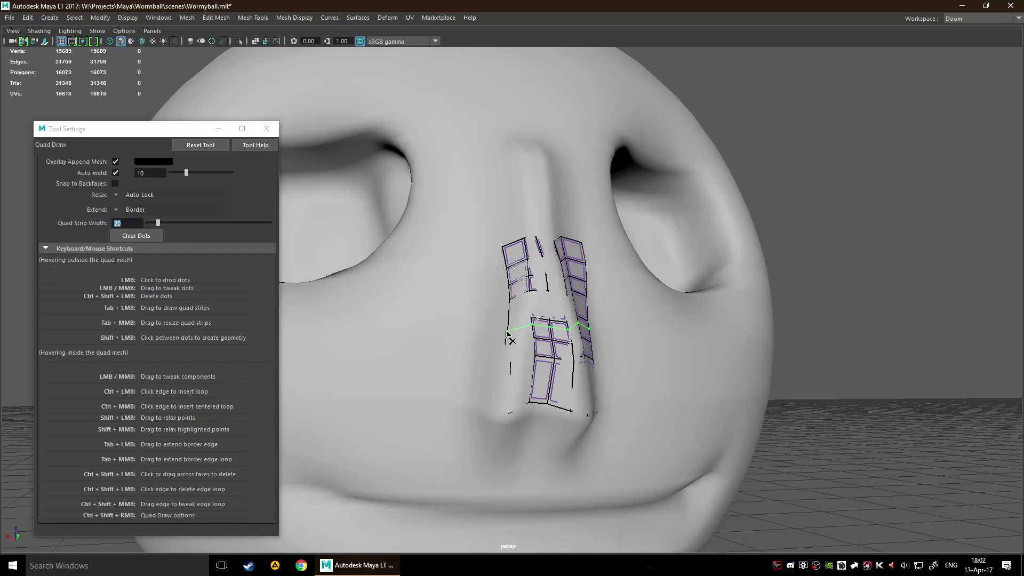
key("Tab")
mouse_move(506, 335)
left_mouse_down()
mouse_move(485, 334)
mouse_move(504, 333)
left_mouse_up()
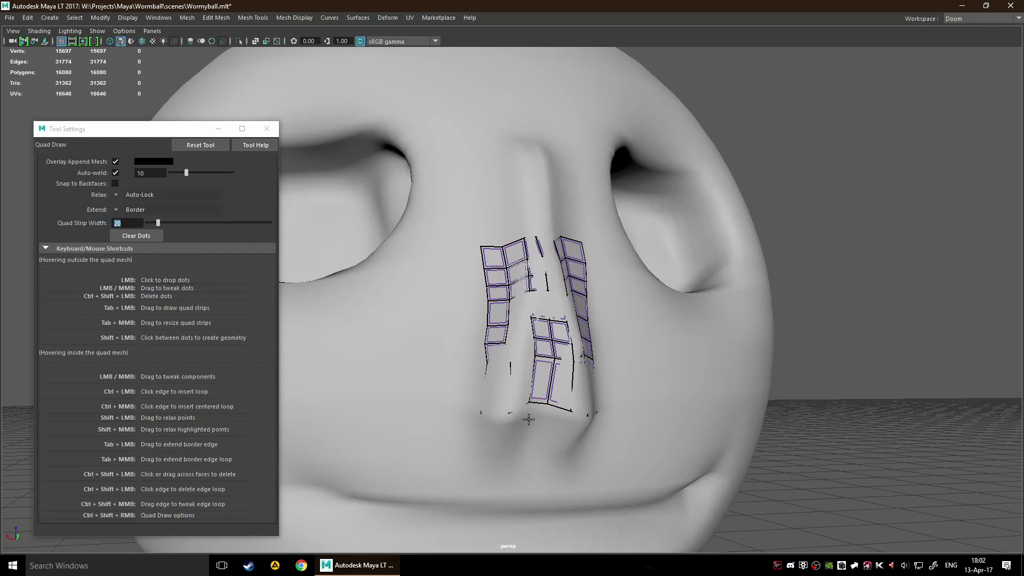
Step: Extend the nose patch's borders with new quads below the nose tip and up toward the top of the bridge
key("Tab")
middle_click_drag(539, 415, 530, 373)
key("Tab")
middle_click_drag(583, 220, 543, 385, "alt")
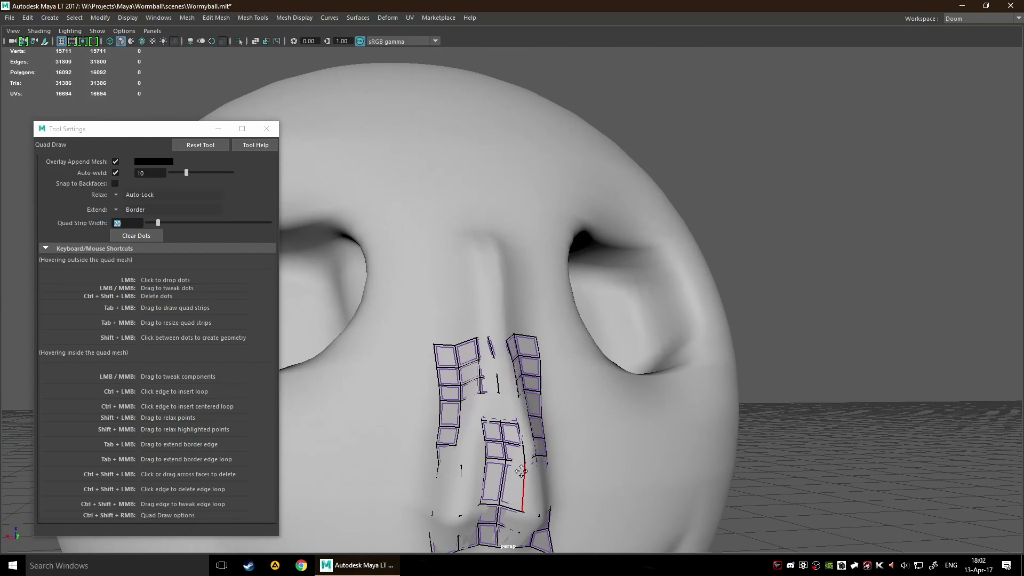
key("Tab")
middle_click_drag(496, 347, 504, 296)
key("Tab")
scroll(546, 325, "down", 4)
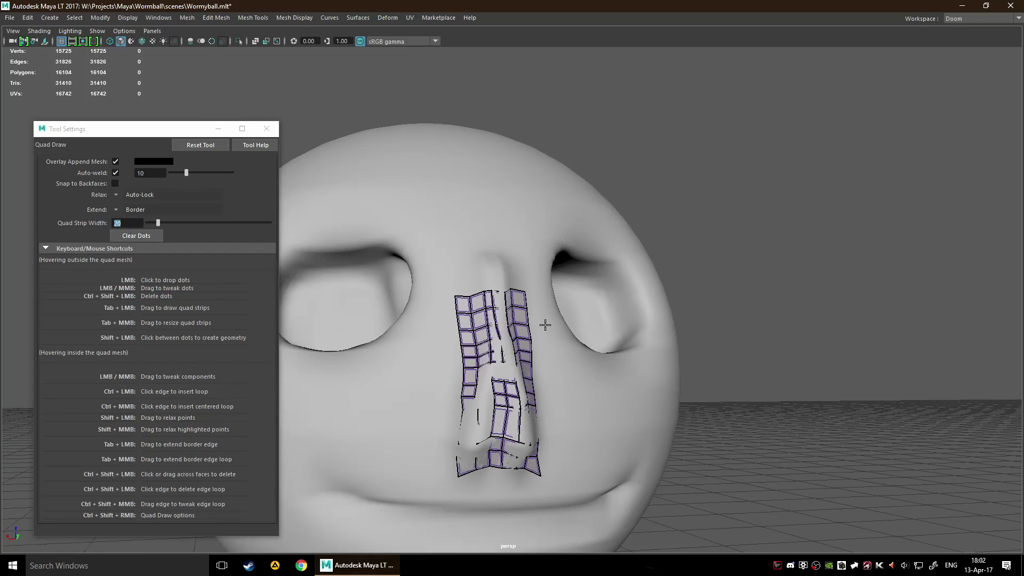
Step: Leave Quad Draw for the Select Tool and close the Tool Settings window
mouse_move(591, 387)
left_mouse_down("alt")
mouse_move(536, 379)
mouse_move(579, 376)
mouse_move(585, 393)
left_mouse_up("alt")
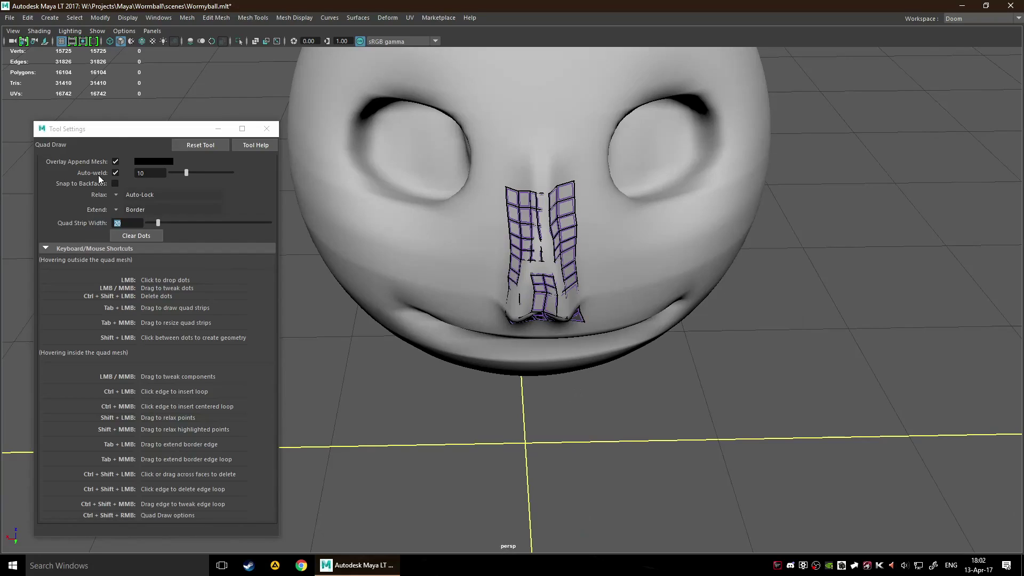
left_click_drag(115, 132, 946, 123)
scroll(523, 225, "down", 2)
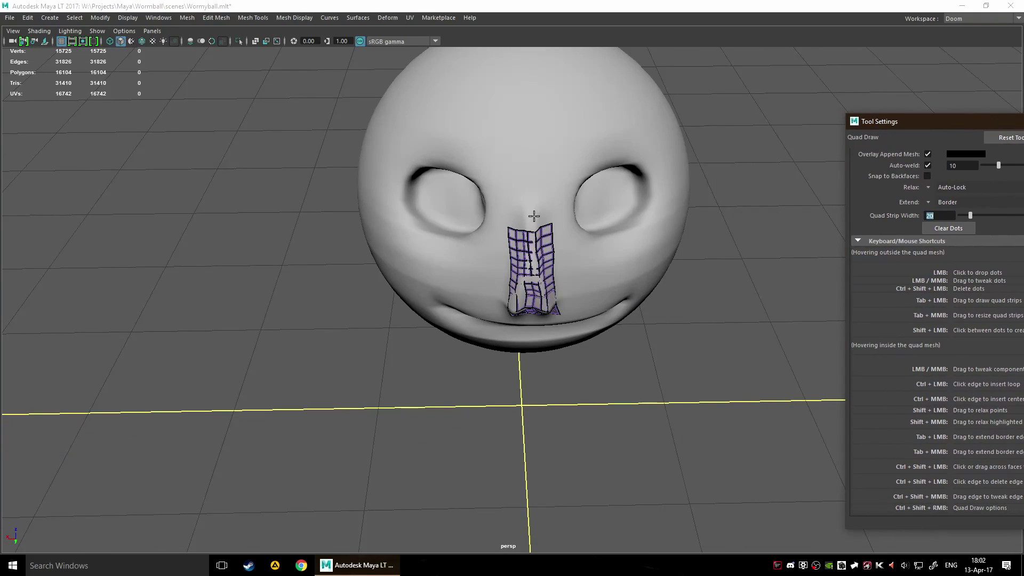
left_click(521, 202)
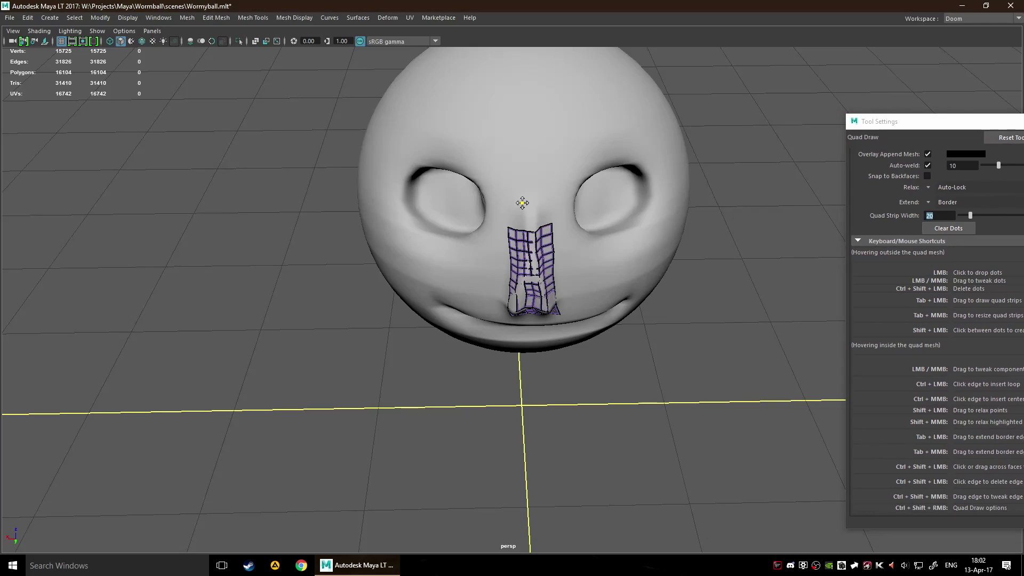
key("q")
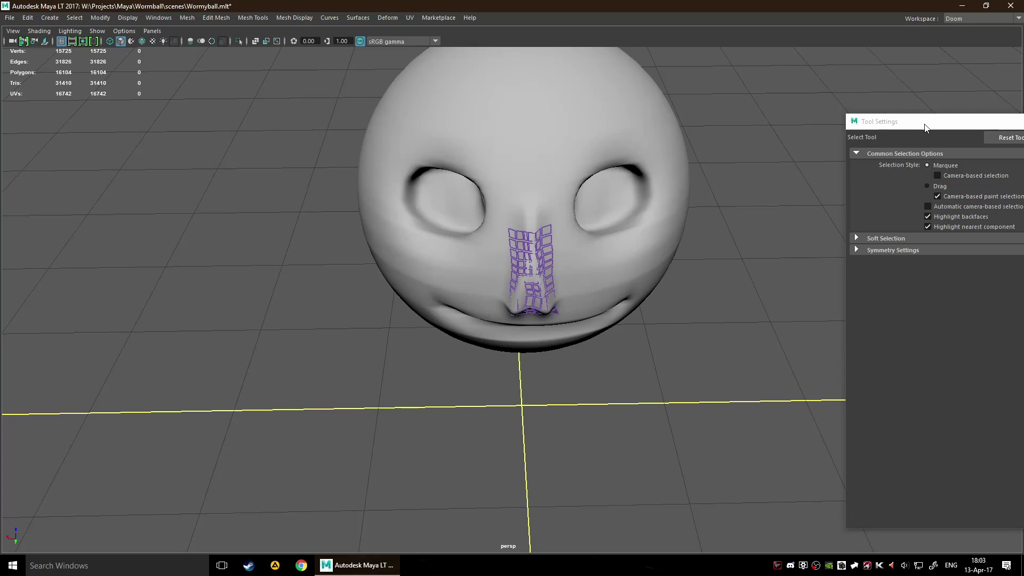
left_click_drag(921, 122, 559, 149)
left_click(539, 156)
Step: Switch to object selection and try to select the head and the quad patch in the viewport
key("F8")
left_click(527, 177)
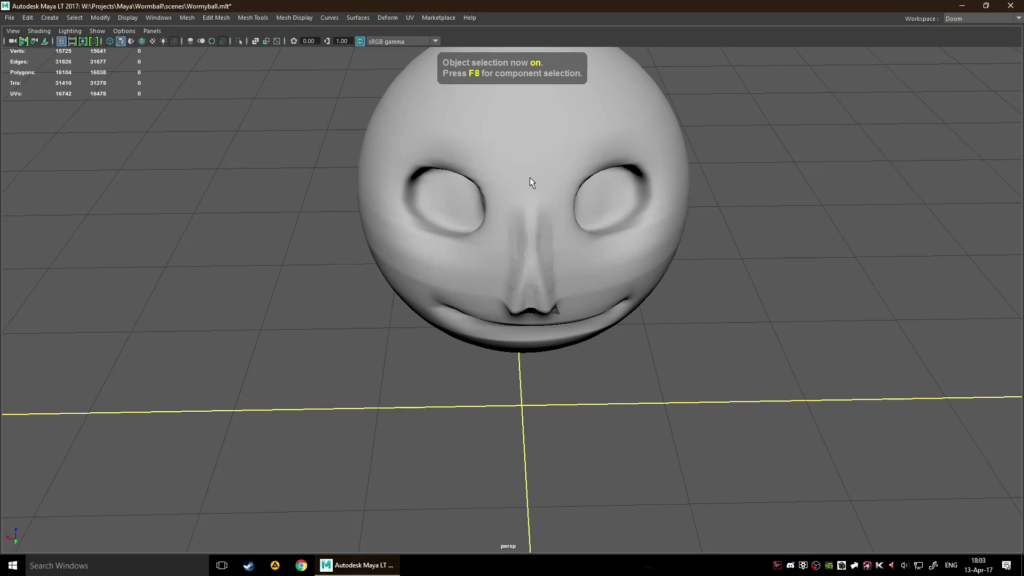
left_click_drag(364, 188, 596, 334)
left_click(492, 136)
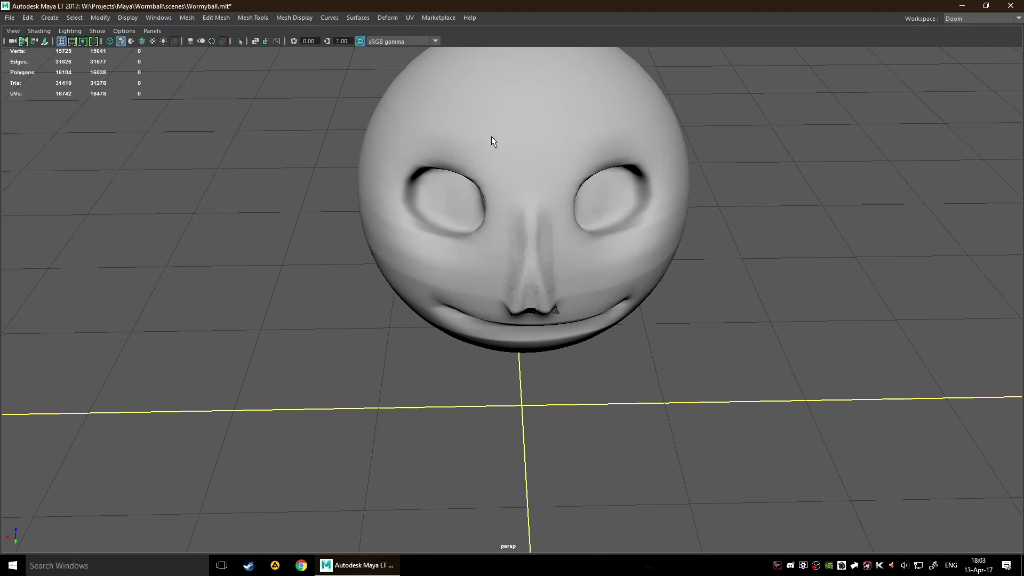
Step: Select pSphere1 through the Outliner and minimize the Outliner
key("shift+o")
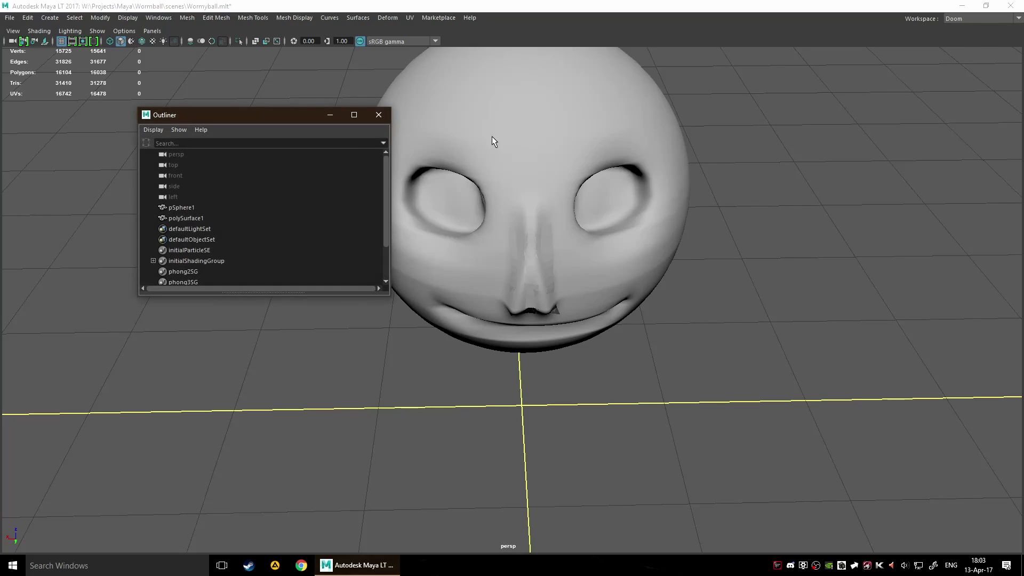
left_click(238, 216)
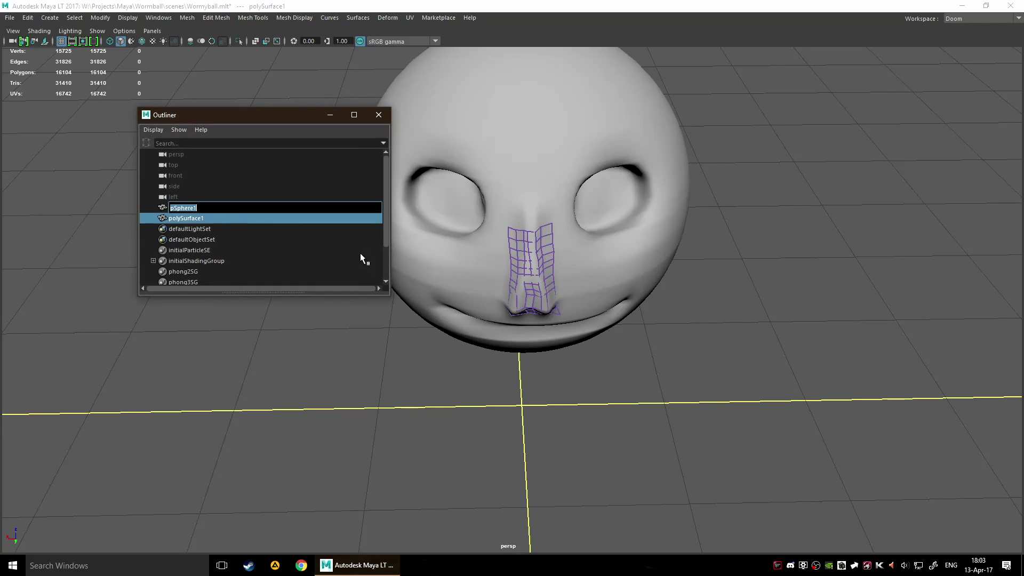
left_click(215, 208)
left_click(538, 243)
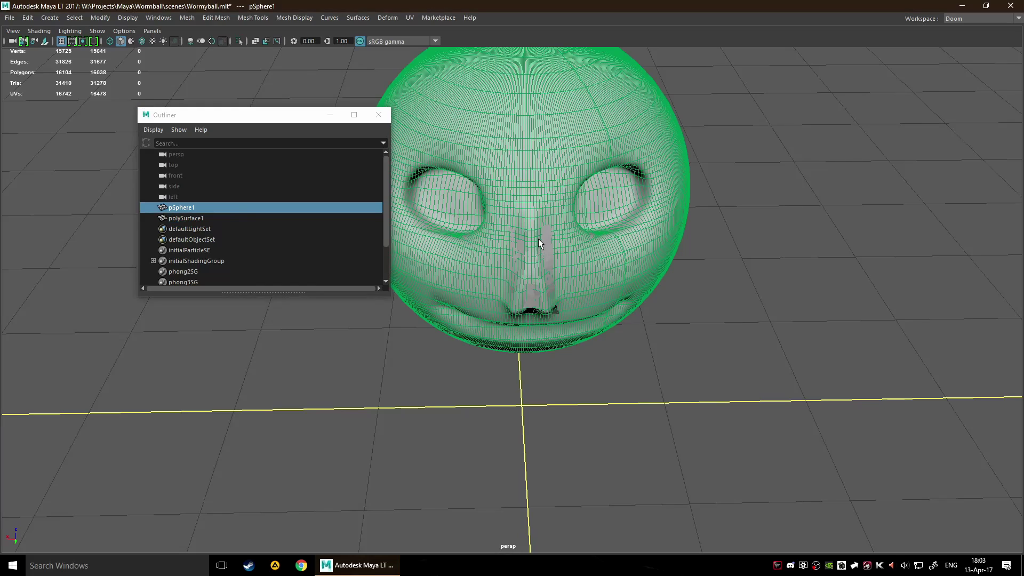
left_click(551, 264)
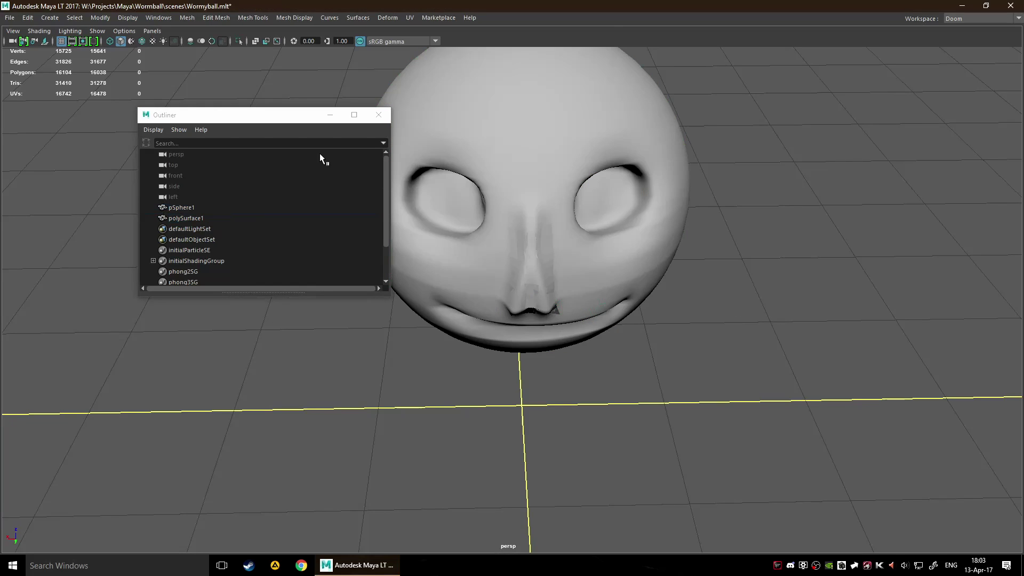
left_click(181, 208)
left_click(329, 114)
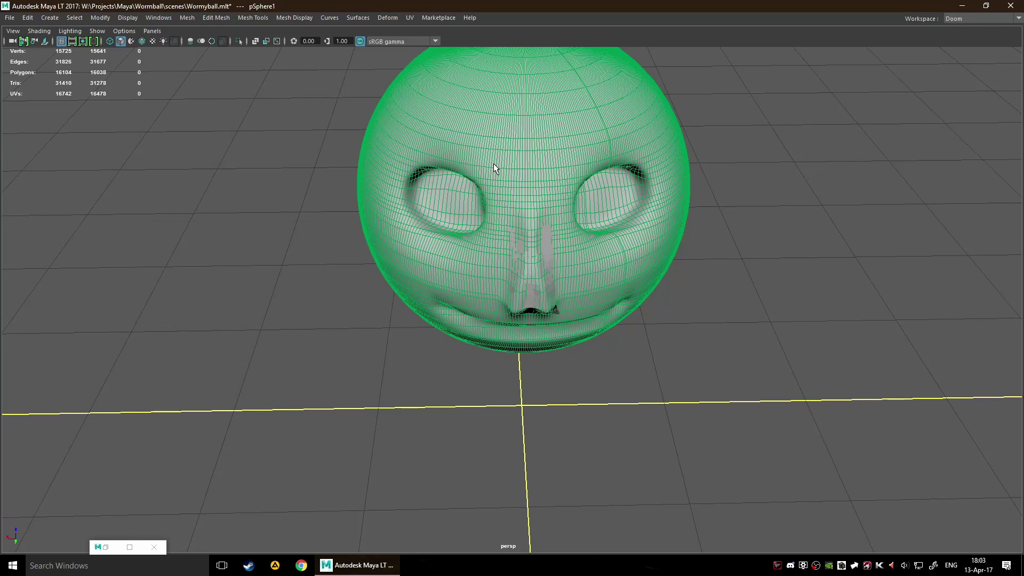
Step: Turn off the live surface state of pSphere1 using Make Live
right_click_drag(494, 163, 499, 302)
left_click(99, 19)
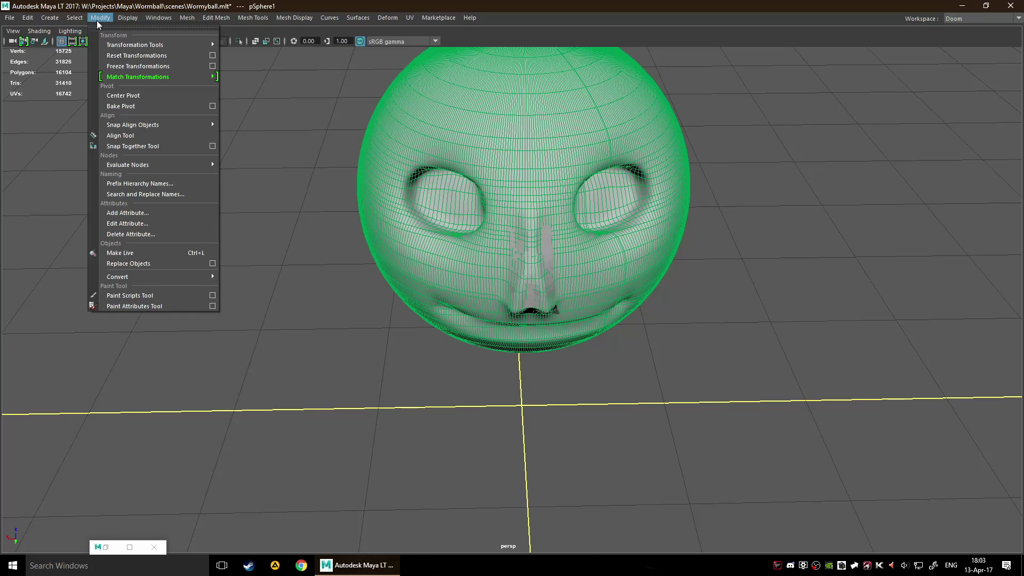
mouse_move(24, 20)
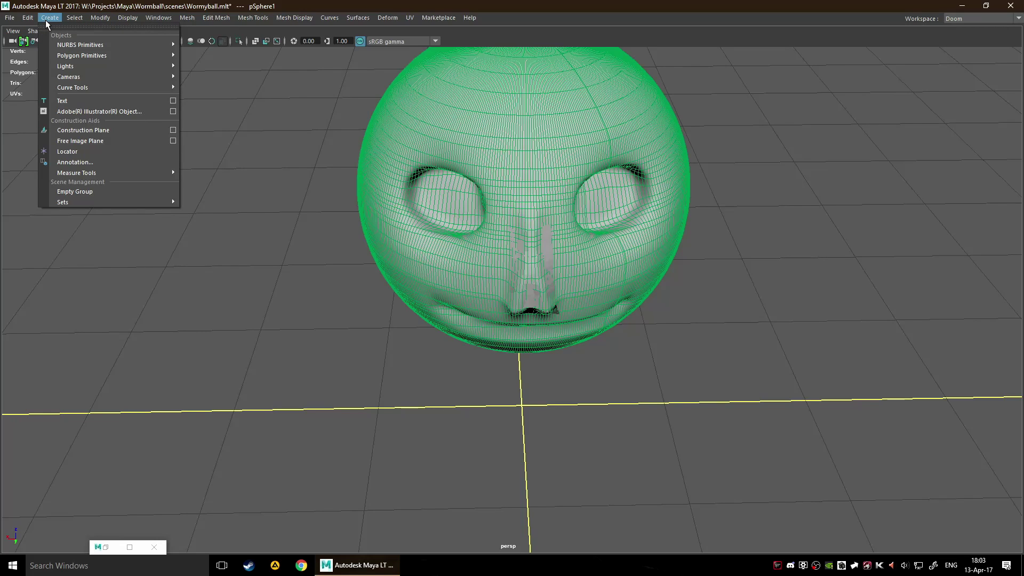
mouse_move(84, 19)
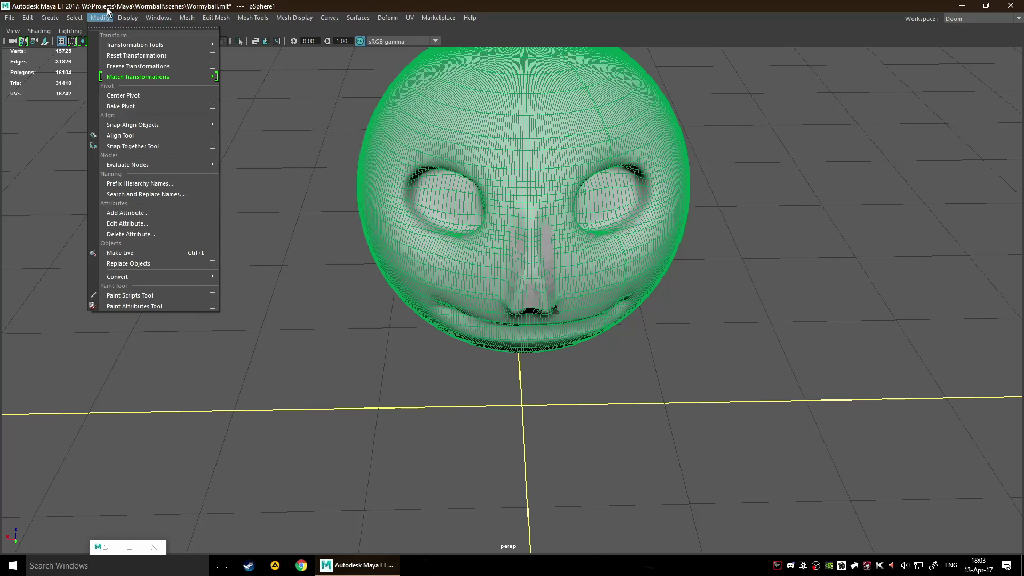
left_click(174, 253)
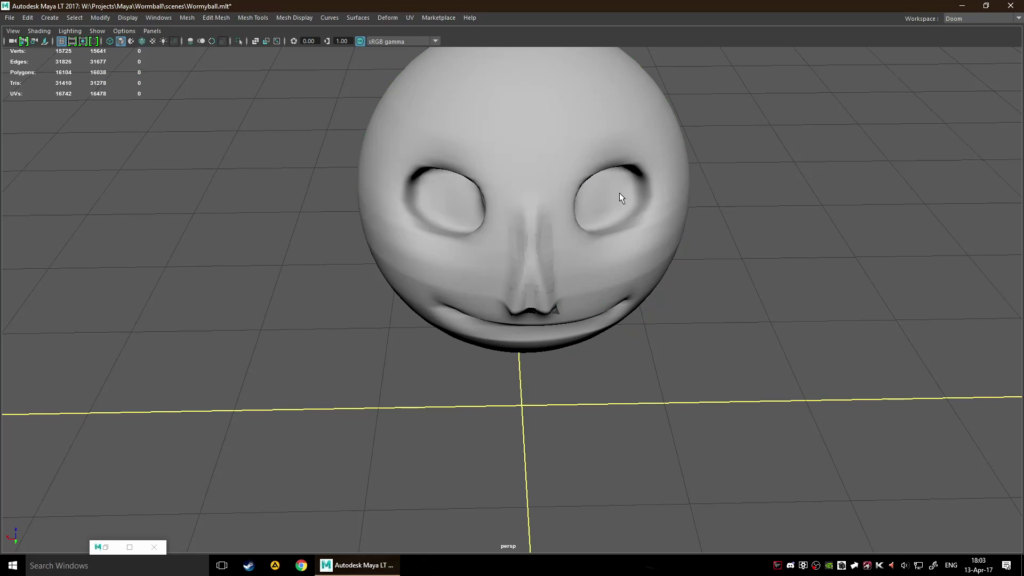
Step: Select the head and the quad patch together in the viewport and bring the Outliner back up
left_click(619, 193)
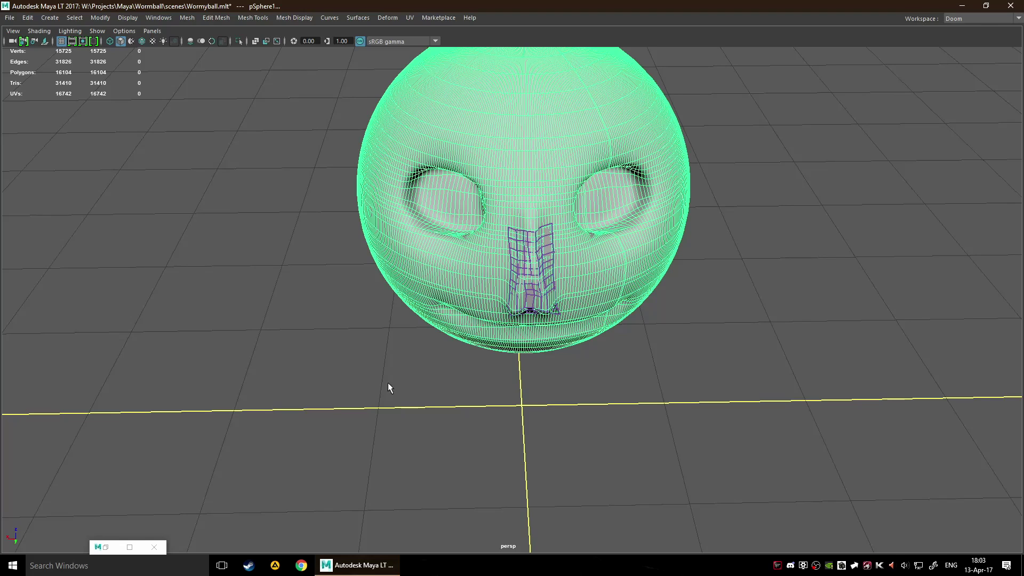
double_click(117, 547)
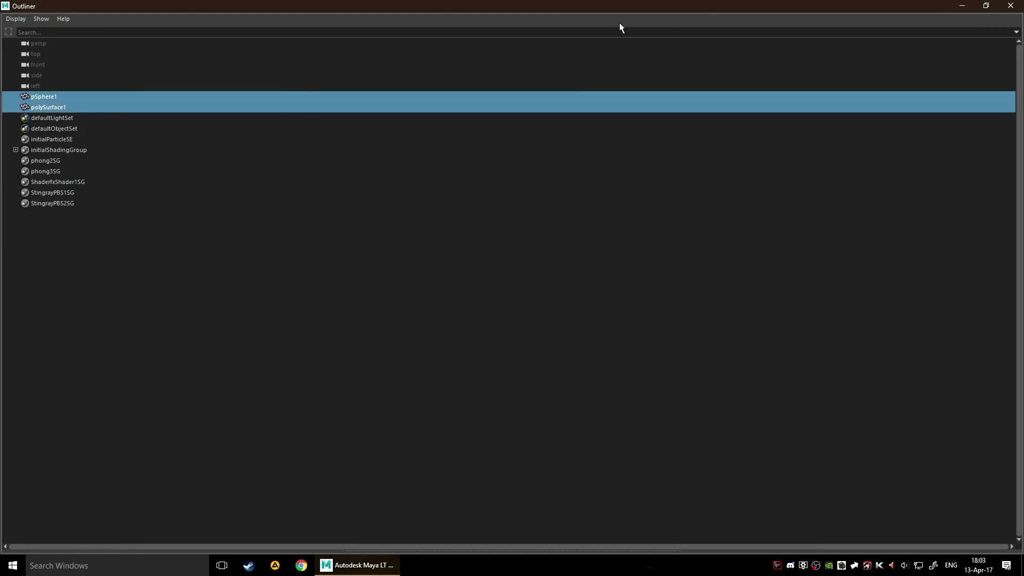
Step: Select only pSphere1 in the Outliner, then restore the Outliner to a smaller window and move it aside
left_click(191, 105)
left_click(177, 98)
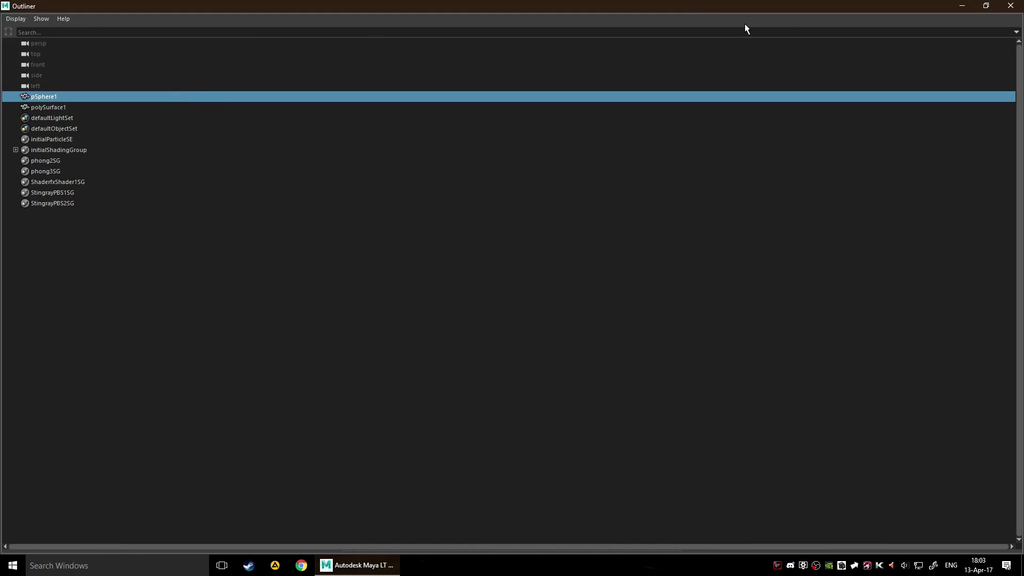
left_click(985, 5)
left_click_drag(281, 115, 709, 102)
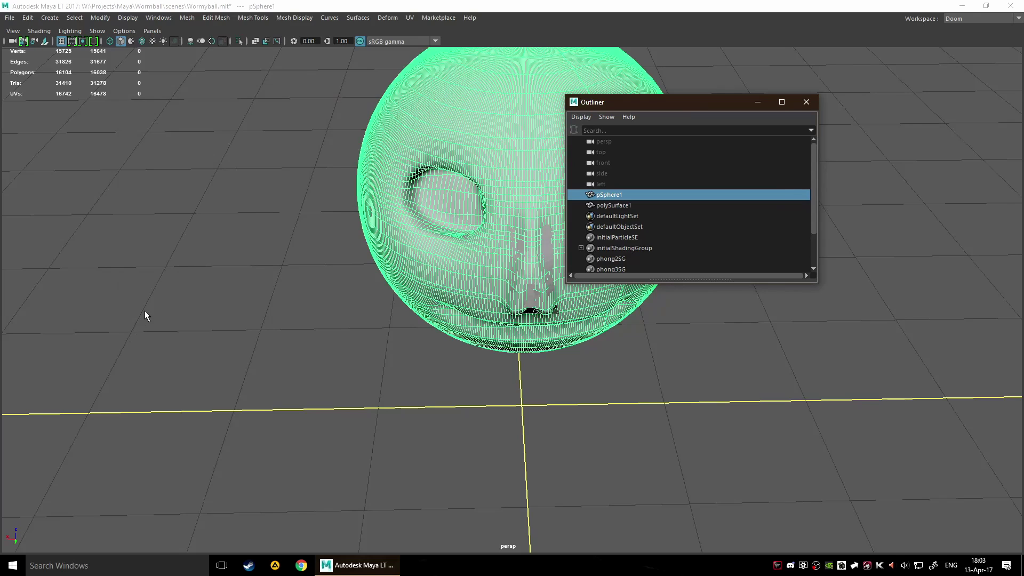
Step: Bring up the Channel Box and add pSphere1 to the display layer layer1
left_click(214, 351)
key("ctrl+a")
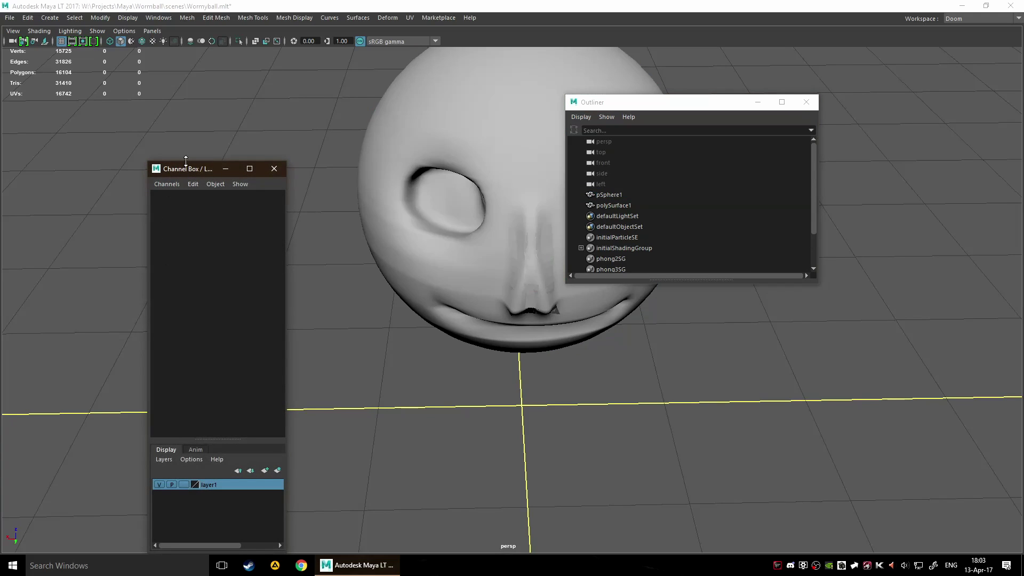
left_click_drag(180, 170, 186, 60)
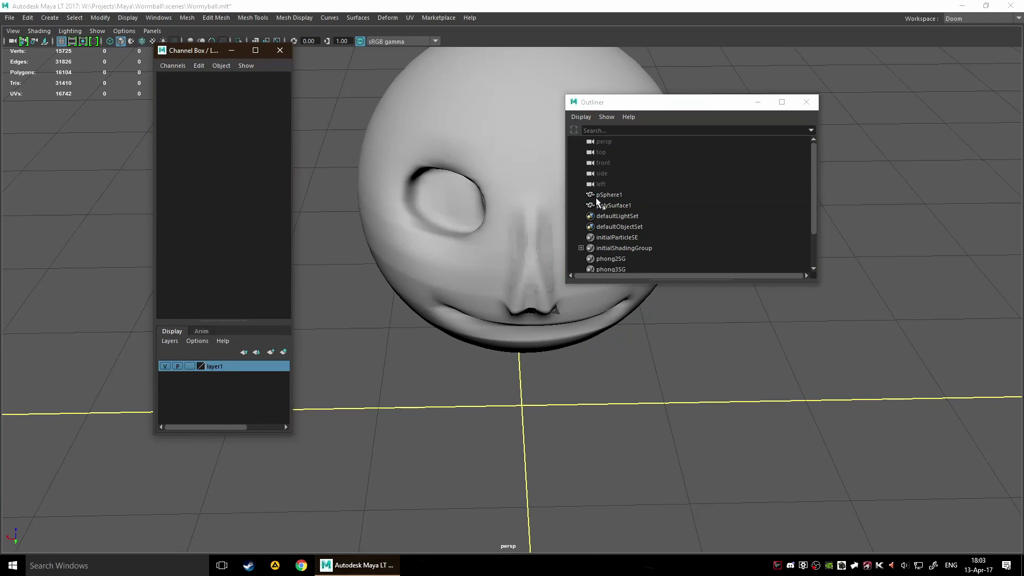
left_click(619, 195)
right_click(213, 372)
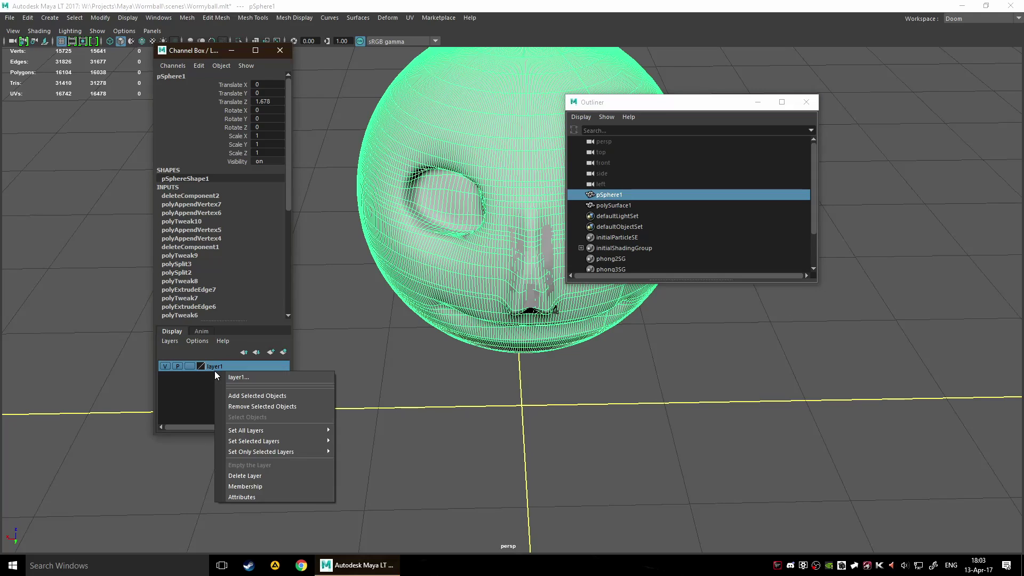
left_click(251, 396)
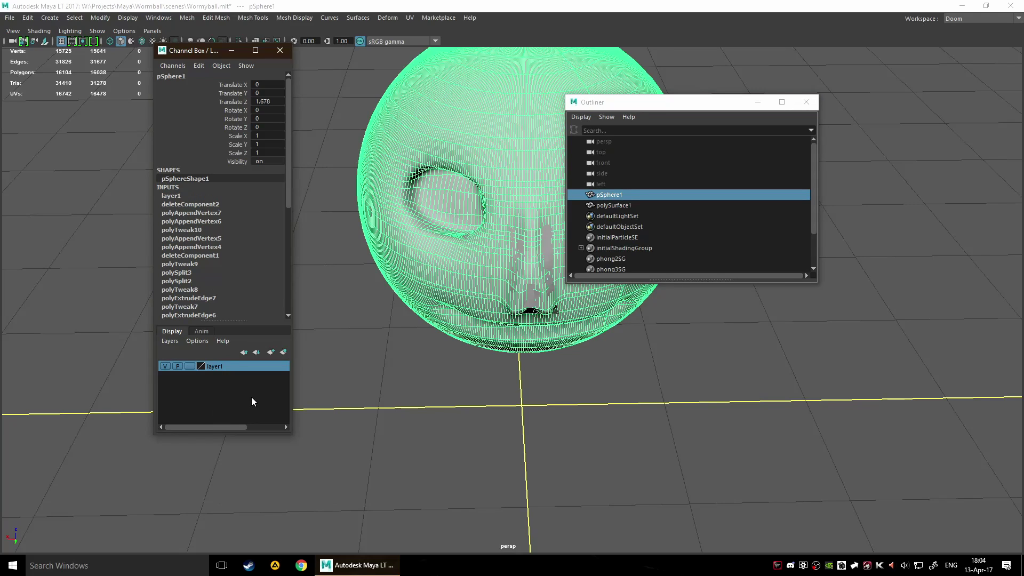
Step: Hide layer1 to isolate the quad patch and close the Outliner
left_click(165, 365)
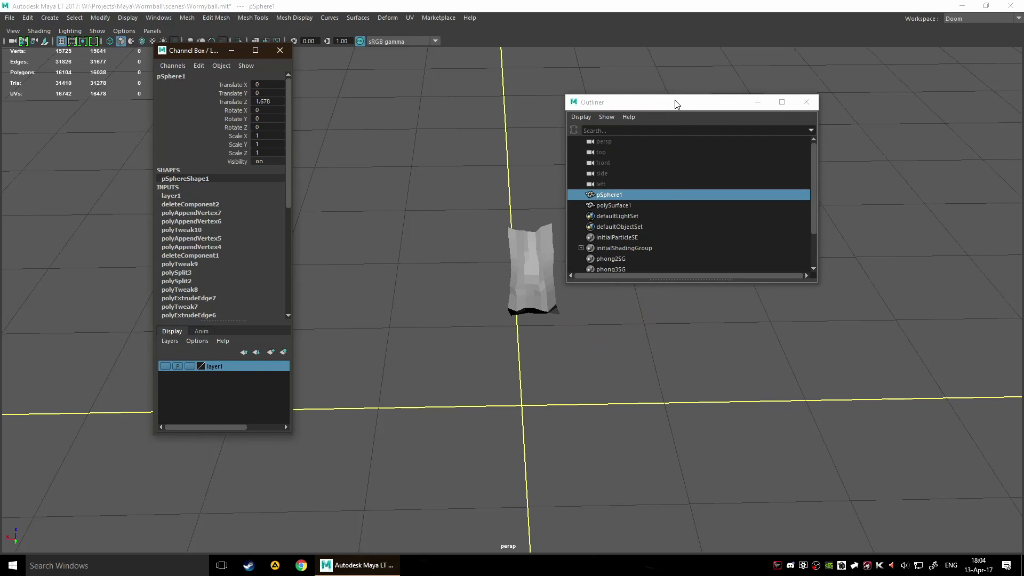
left_click_drag(676, 103, 676, 114)
left_click(805, 116)
left_click_drag(693, 208, 417, 318, "alt")
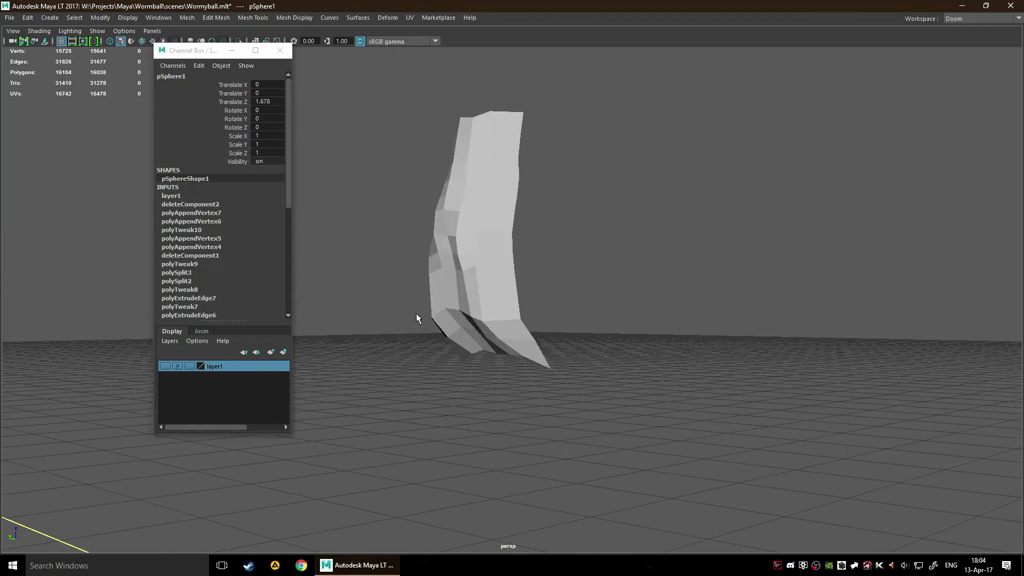
Step: Show layer1 again and set the viewport to wireframe display to compare the quad patch with the head
left_click(160, 365)
left_click(165, 365)
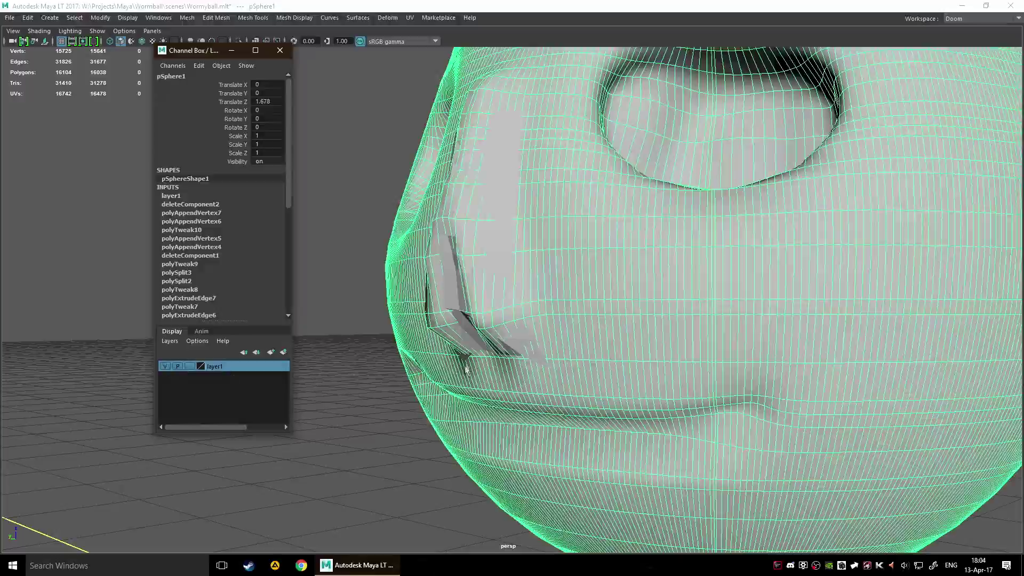
key("4")
left_click_drag(505, 389, 497, 348, "alt")
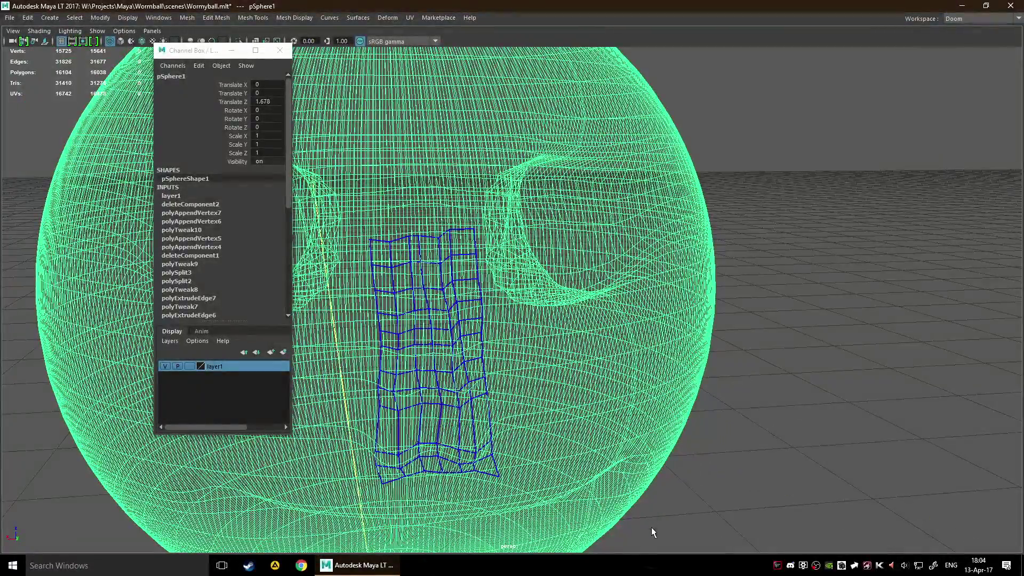
scroll(488, 379, "down", 5)
left_click_drag(490, 382, 538, 356, "alt")
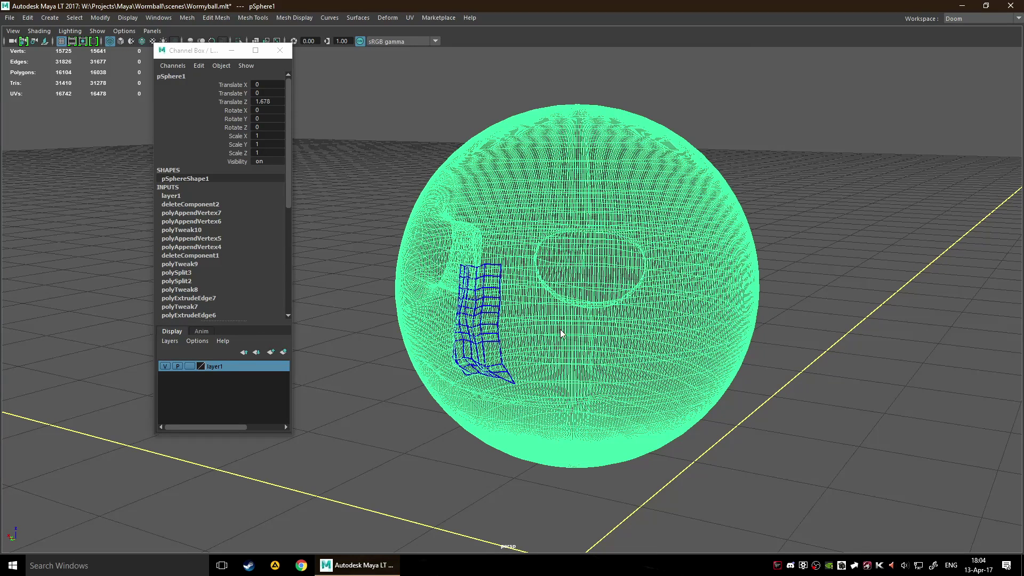
Step: Make pSphere1 live and turn its live state off, then repeat the toggle once on the reselected head
right_click_drag(560, 329, 567, 402)
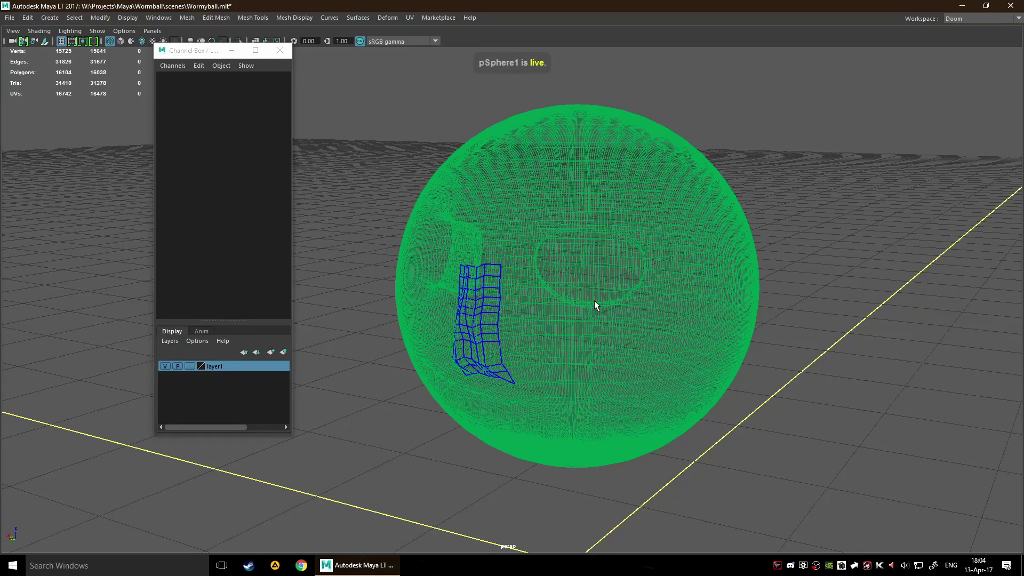
key("ctrl+z")
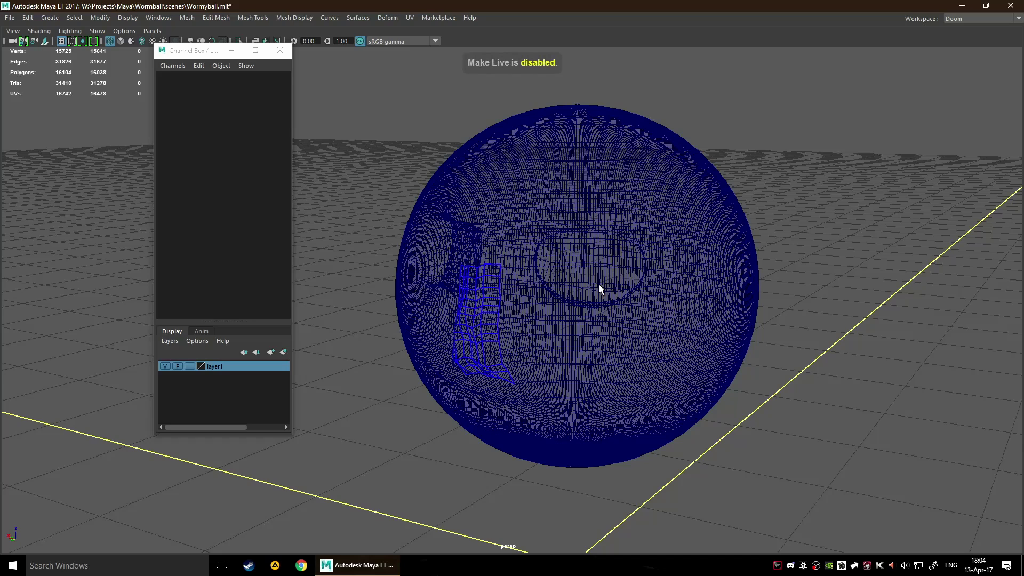
left_click(599, 283)
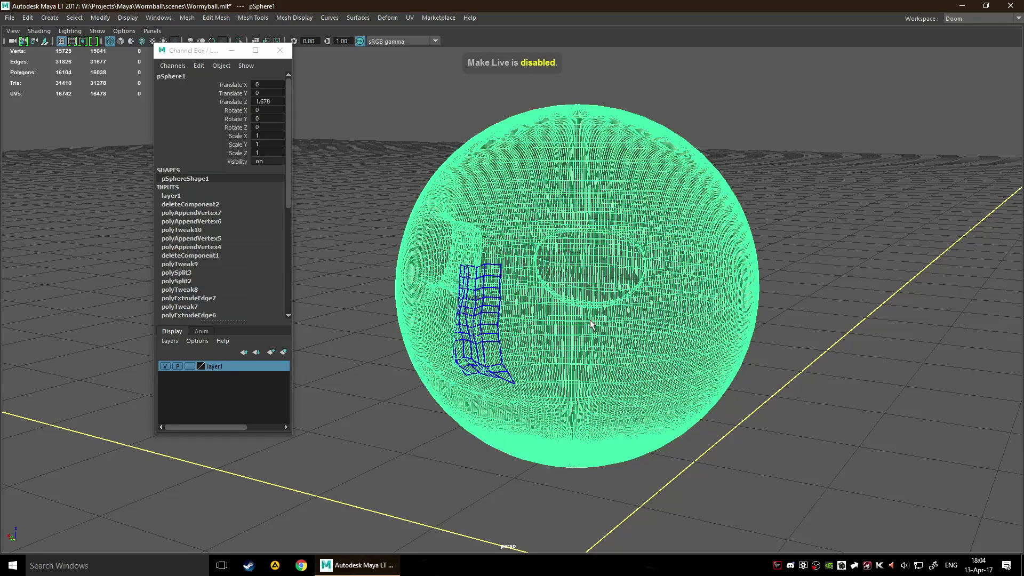
key("ctrl+l")
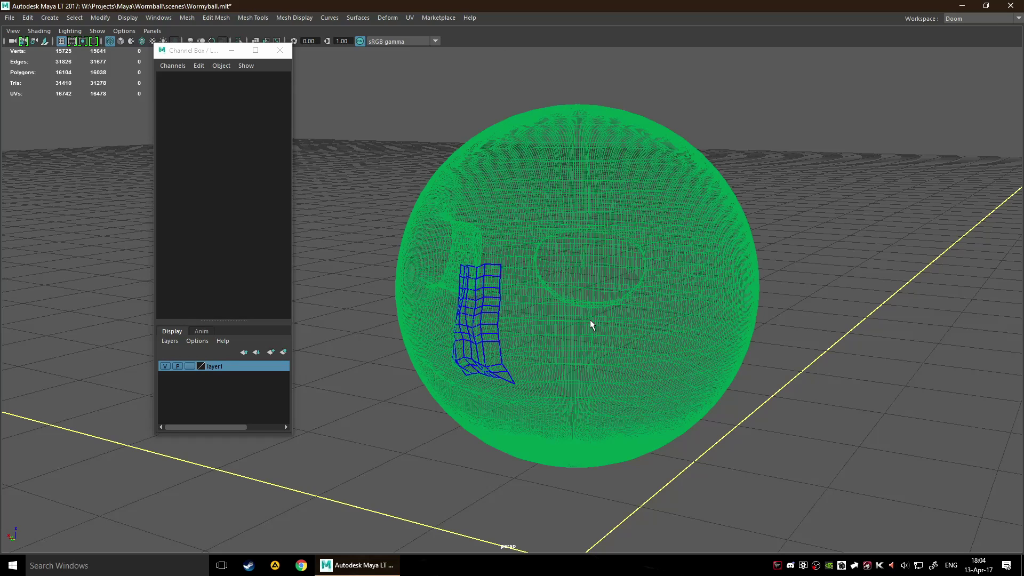
key("ctrl+l")
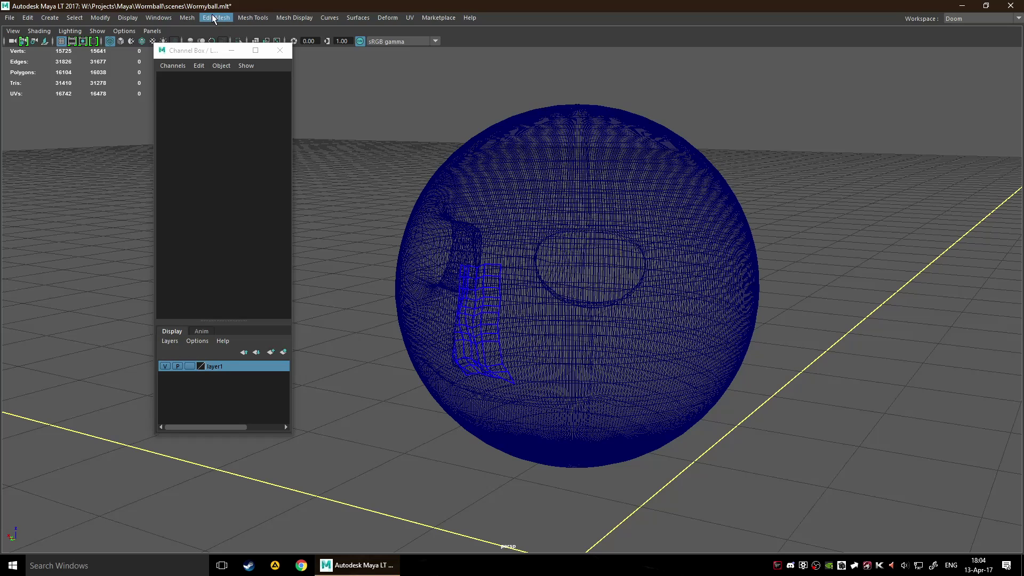
Step: Search the Hotkey Editor for "live" to check the shortcut assigned to Make Live, then close the editor
left_click(160, 18)
mouse_move(198, 117)
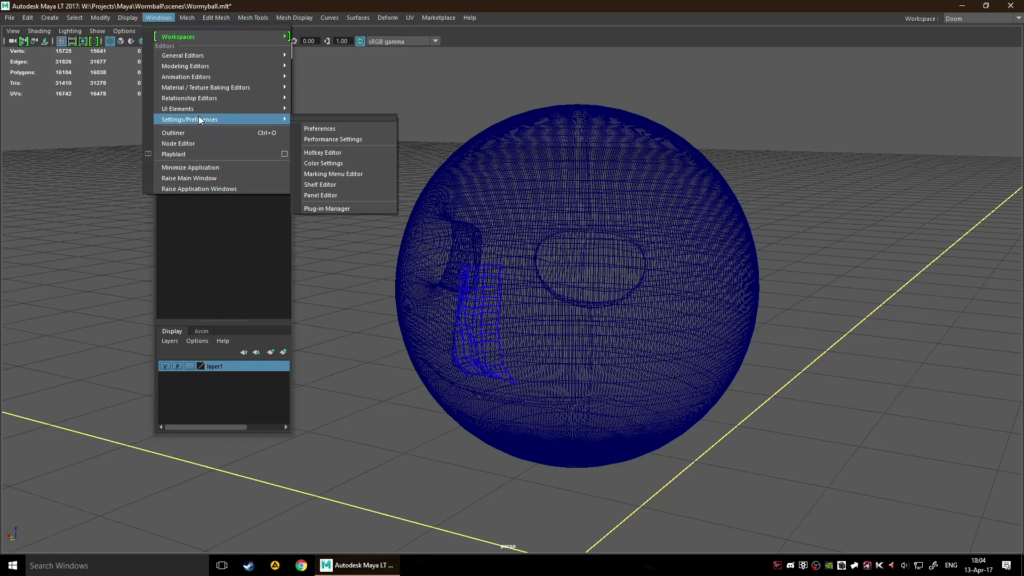
left_click(360, 157)
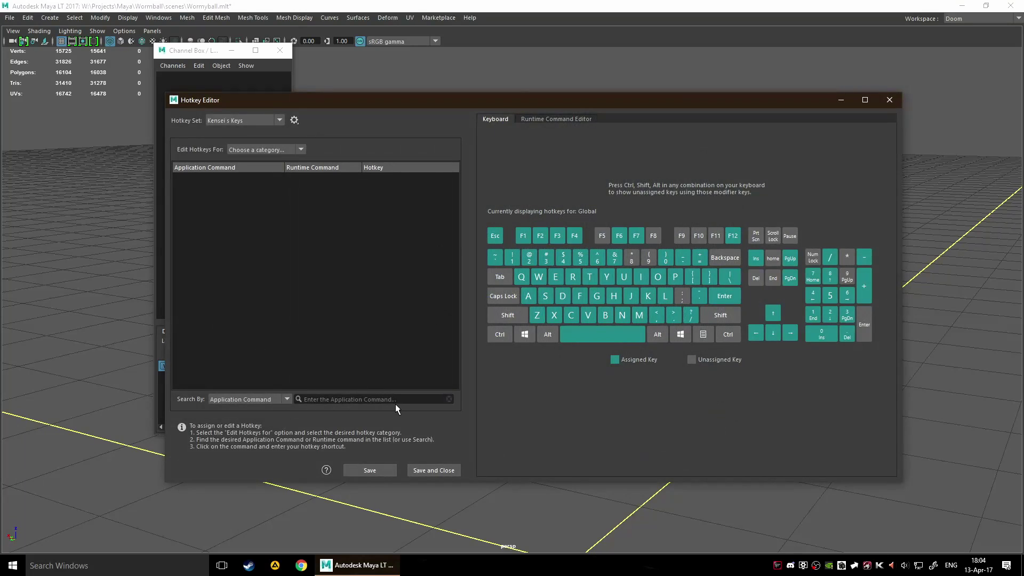
type("live")
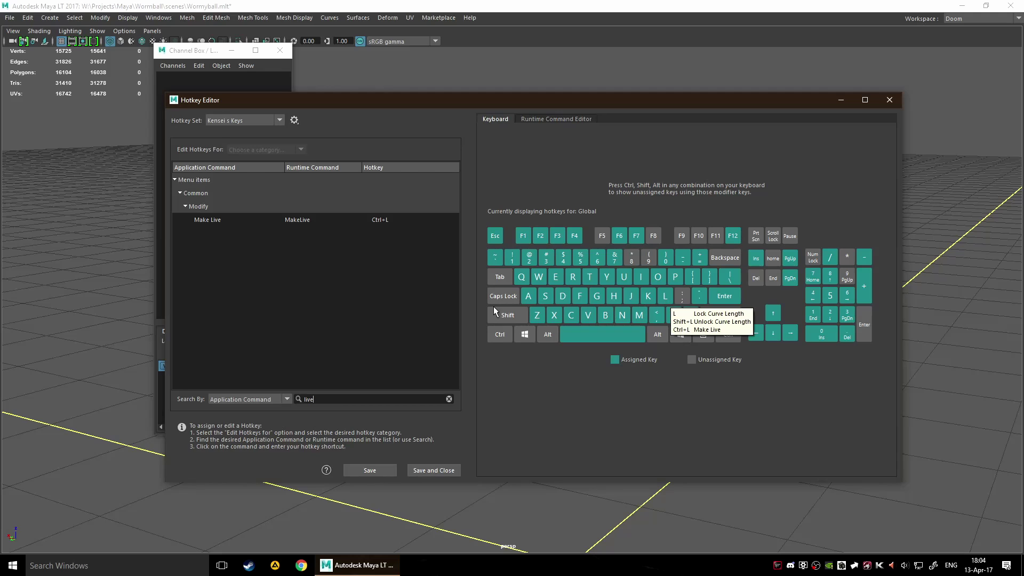
left_click(888, 102)
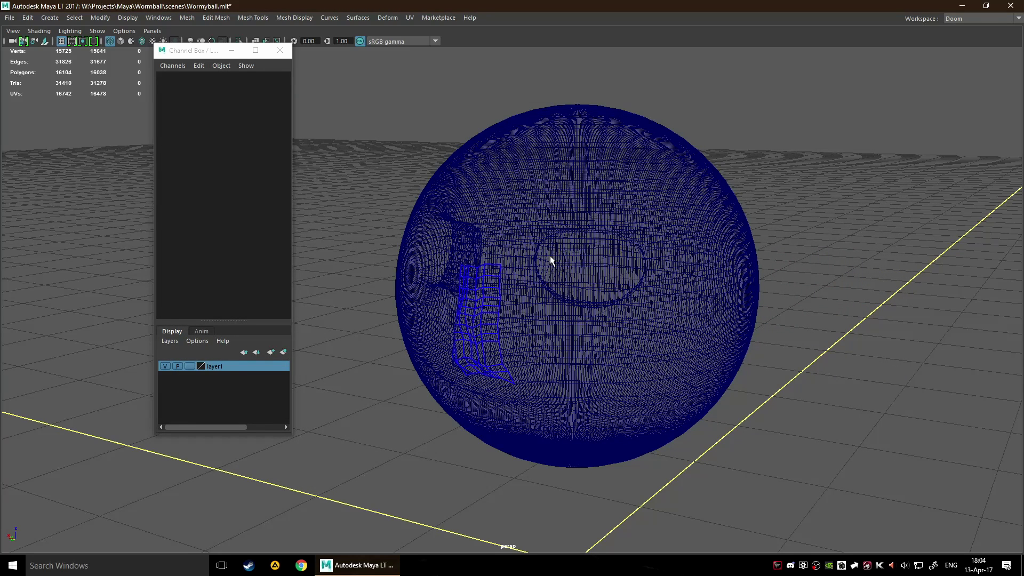
Step: Select pSphere1, apply Make Live to it and end the live state with Make Not Live
right_click(548, 257)
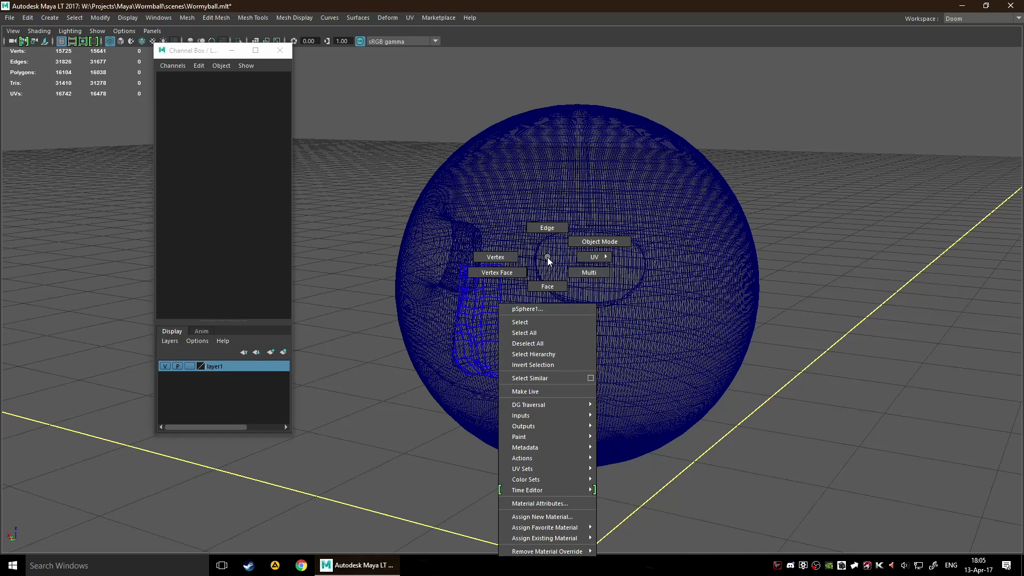
left_click(547, 257)
left_click(546, 256)
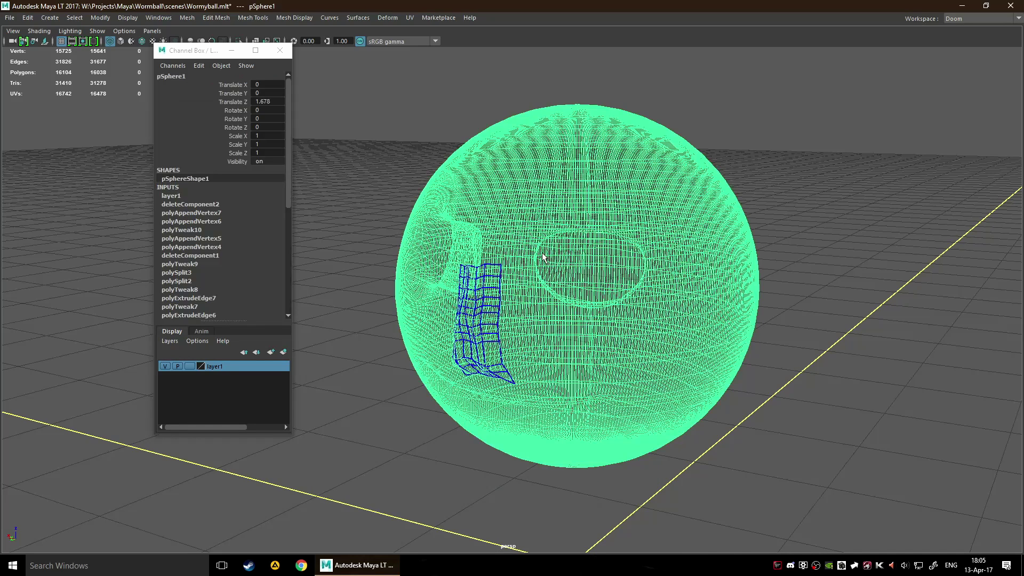
left_click(133, 17)
mouse_move(184, 19)
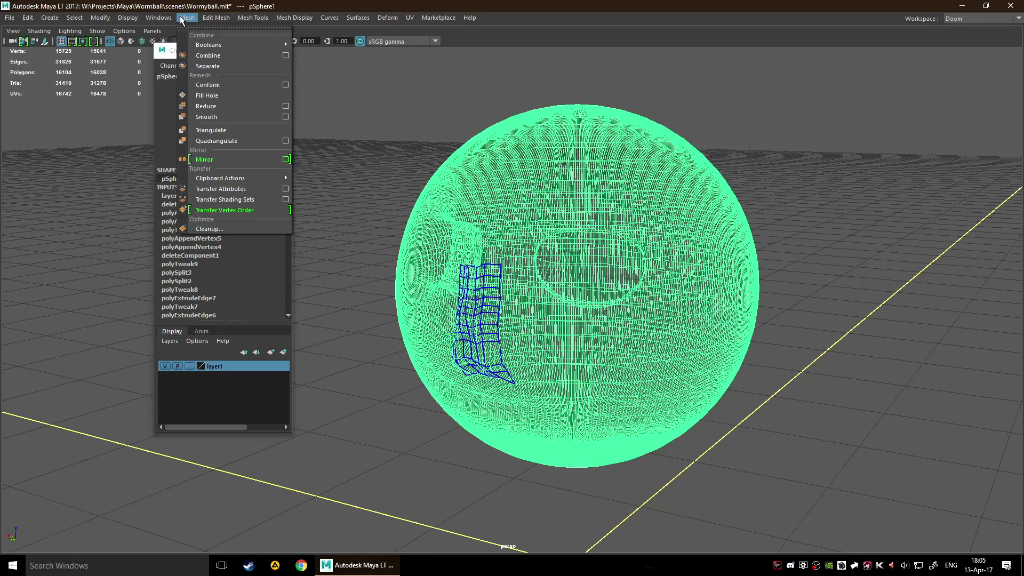
mouse_move(100, 17)
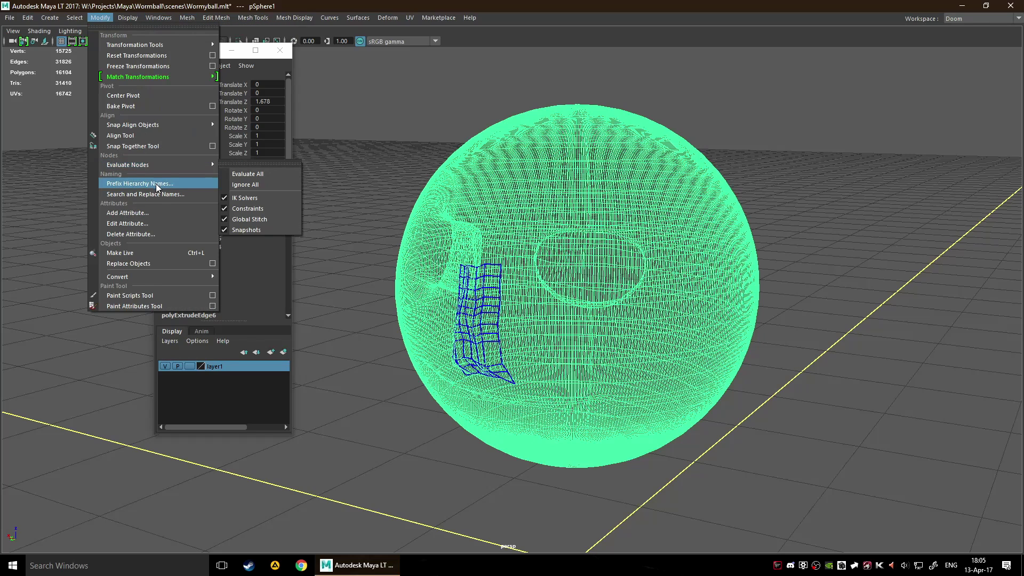
left_click(156, 254)
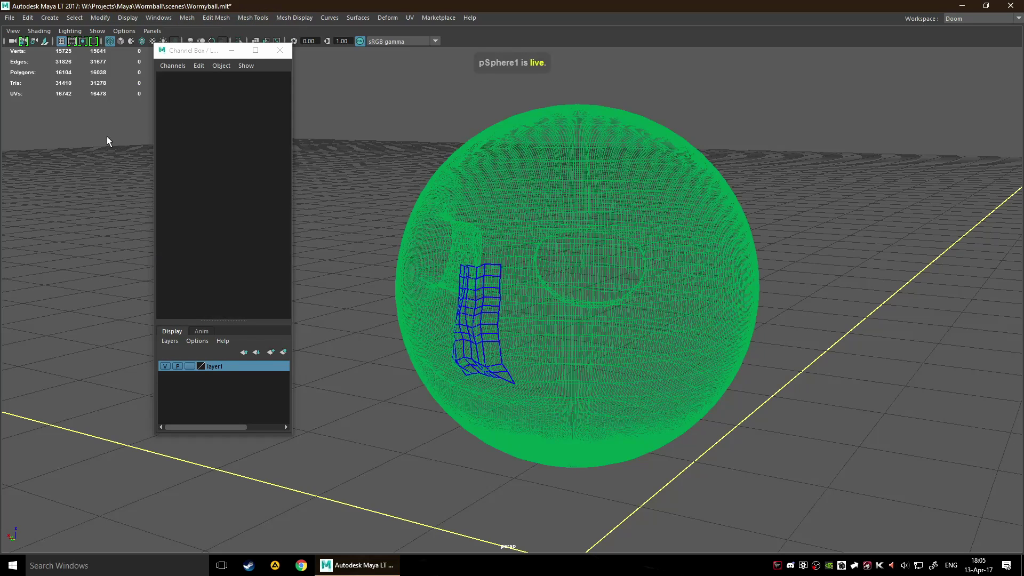
left_click(100, 18)
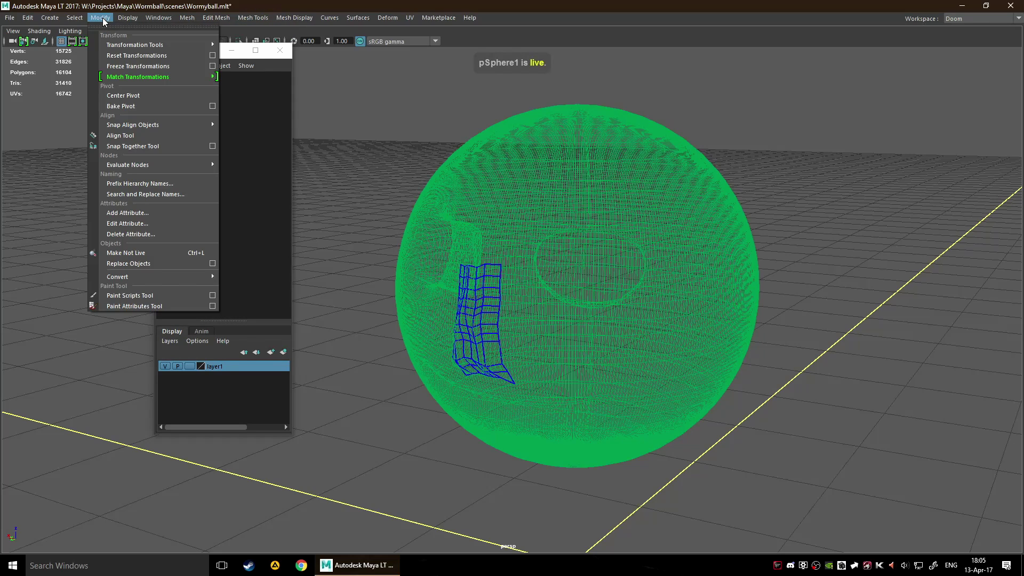
left_click(142, 254)
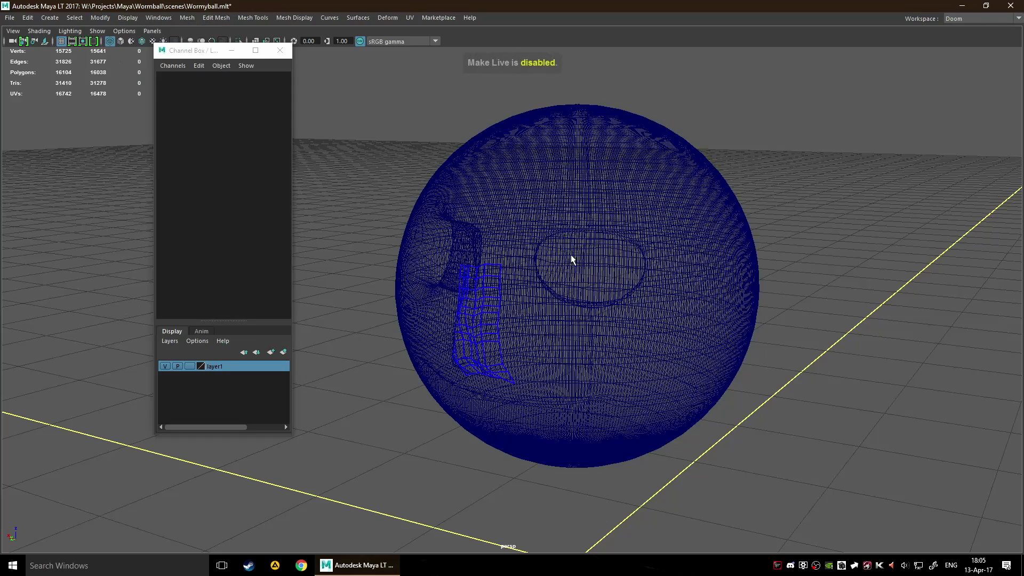
Step: Hide layer1 so only the quad patch is displayed and close the Channel Box
left_click(645, 186)
scroll(557, 202, "up", 3)
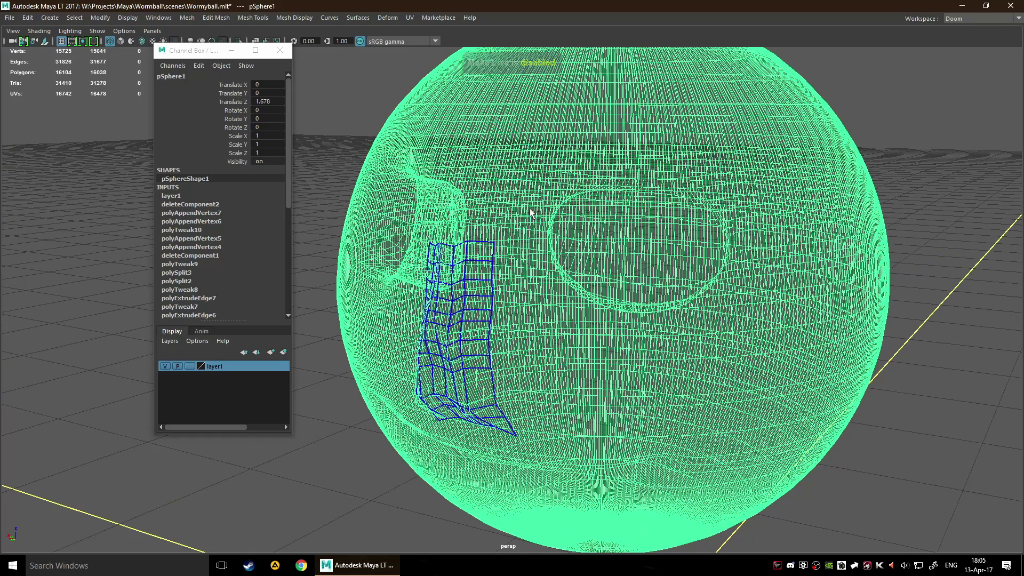
left_click(165, 369)
left_click(167, 366)
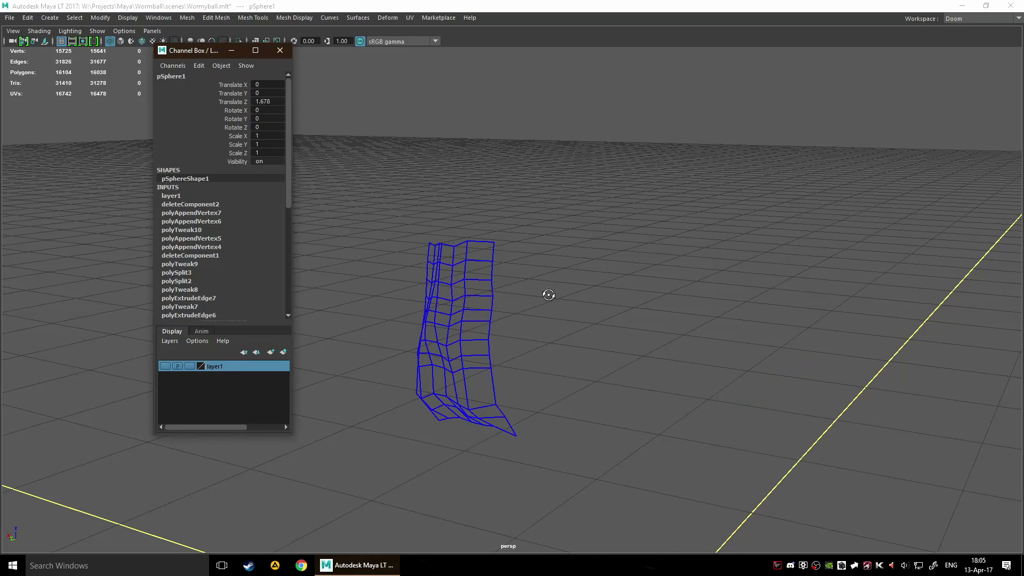
left_click_drag(548, 293, 278, 80, "alt")
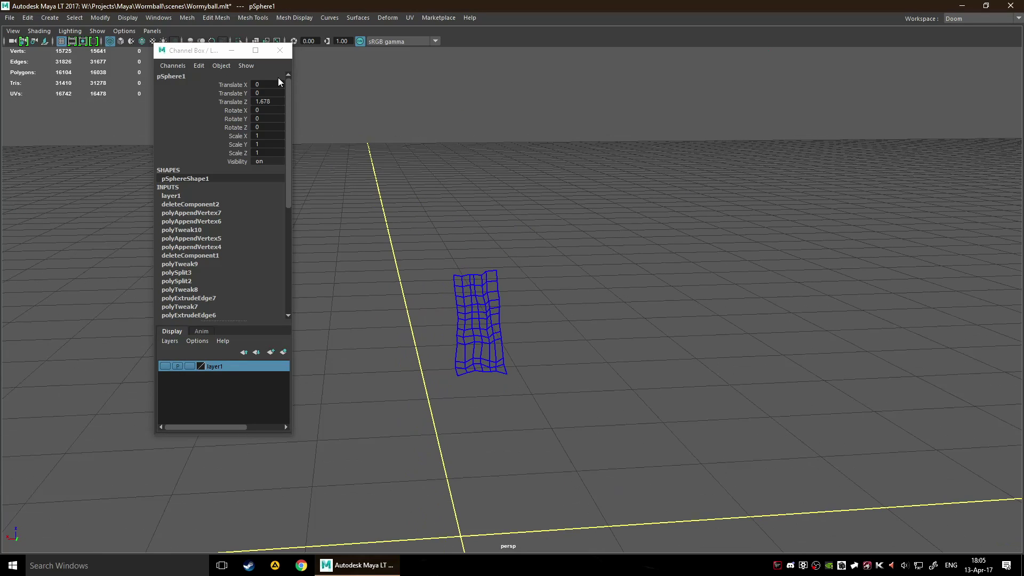
left_click(281, 50)
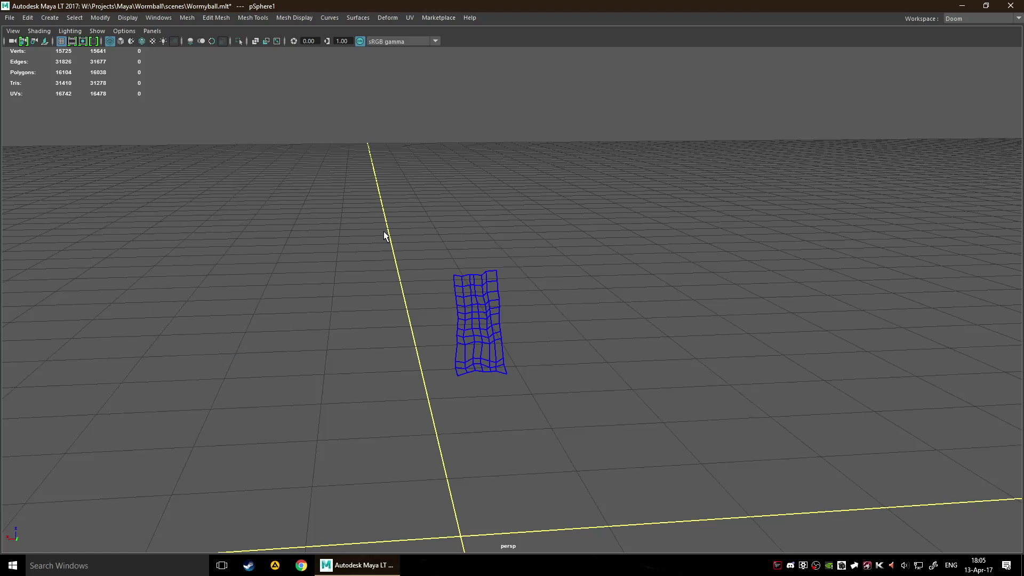
Step: Select the quad patch, switch the viewport to shaded display and activate the Rotate tool
left_click_drag(384, 235, 628, 439)
scroll(480, 306, "up", 4)
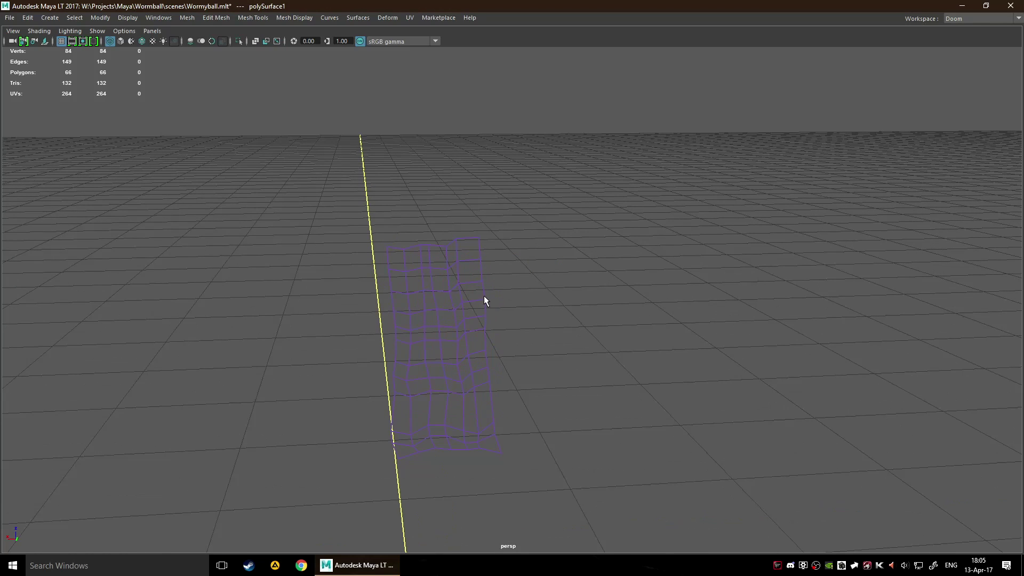
key("5")
mouse_move(501, 347)
left_mouse_down("alt")
mouse_move(631, 350)
mouse_move(598, 358)
mouse_move(609, 361)
left_mouse_up("alt")
middle_click_drag(609, 361, 561, 326, "alt")
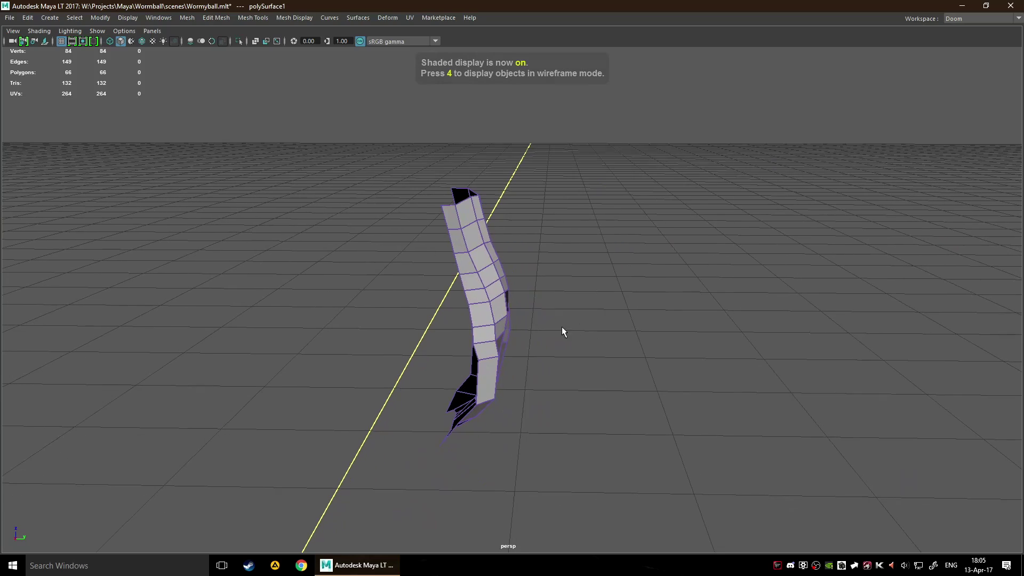
left_click_drag(568, 344, 475, 350, "alt")
left_click_drag(575, 344, 626, 349, "alt")
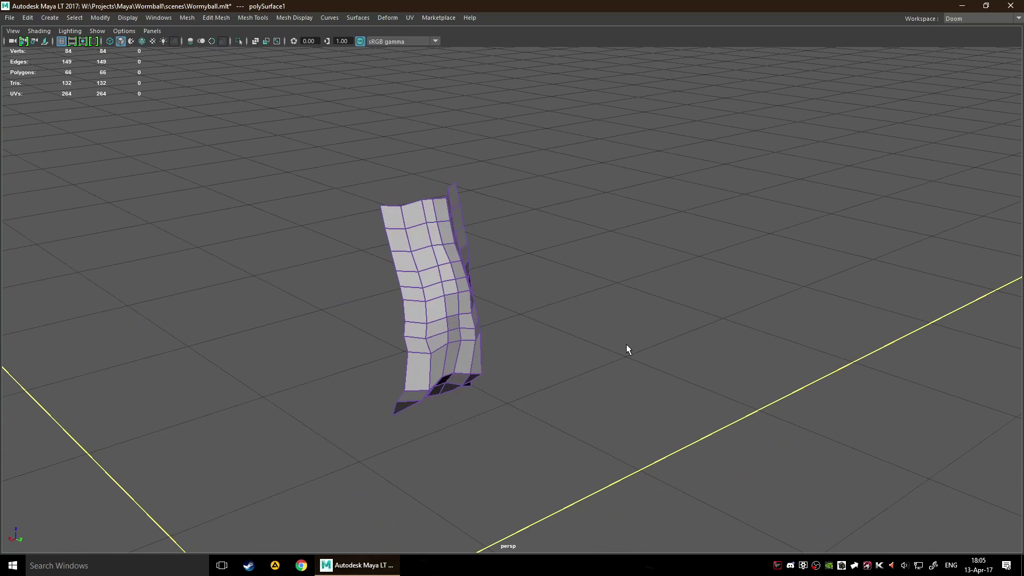
key("e")
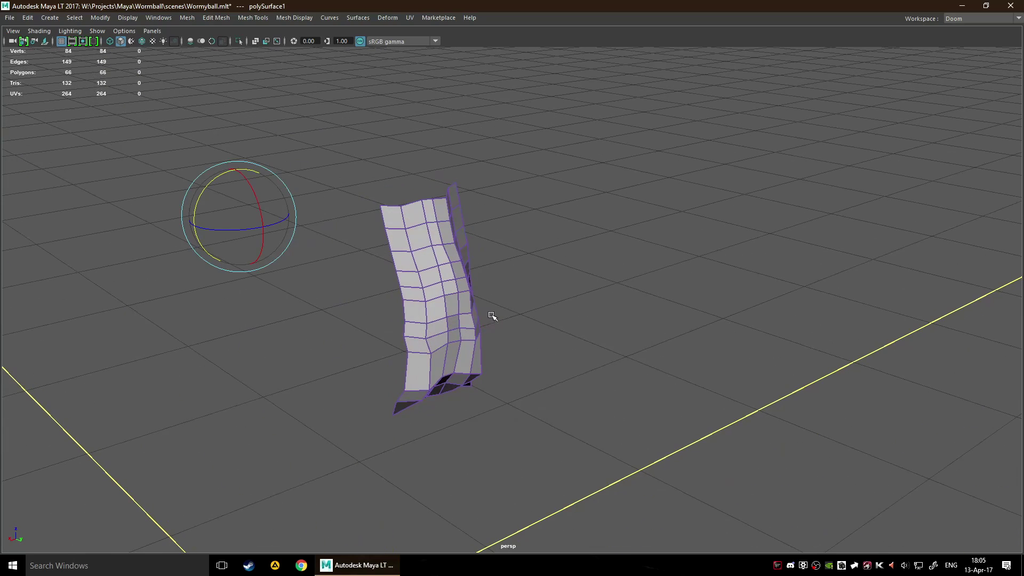
Step: Select all faces of the quad patch and extrude them along local Z by about 0.086 to give it thickness
key("F11")
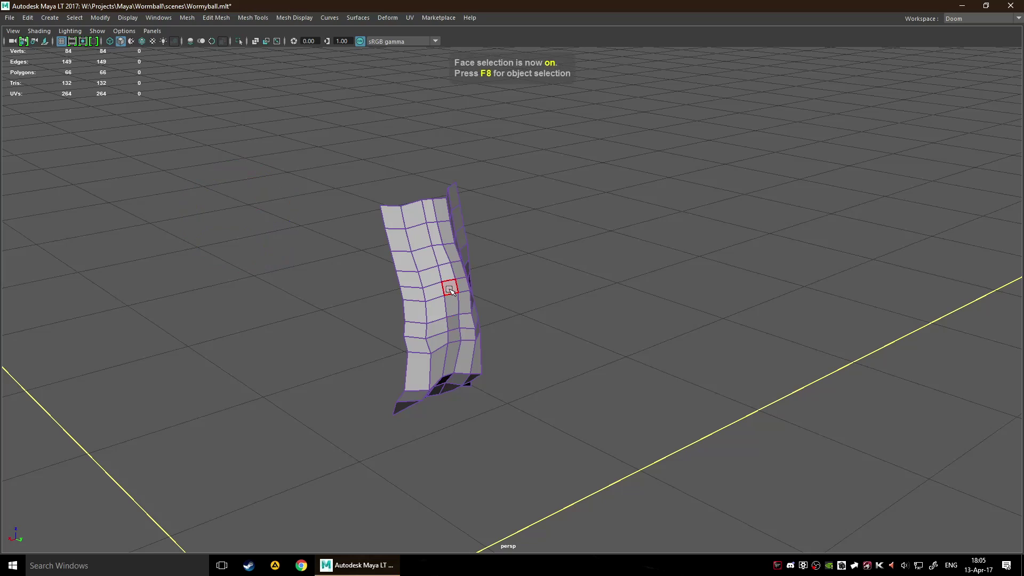
key("ctrl+shift+a")
left_click_drag(619, 320, 627, 427, "alt")
key("ctrl+e")
key("ctrl+z")
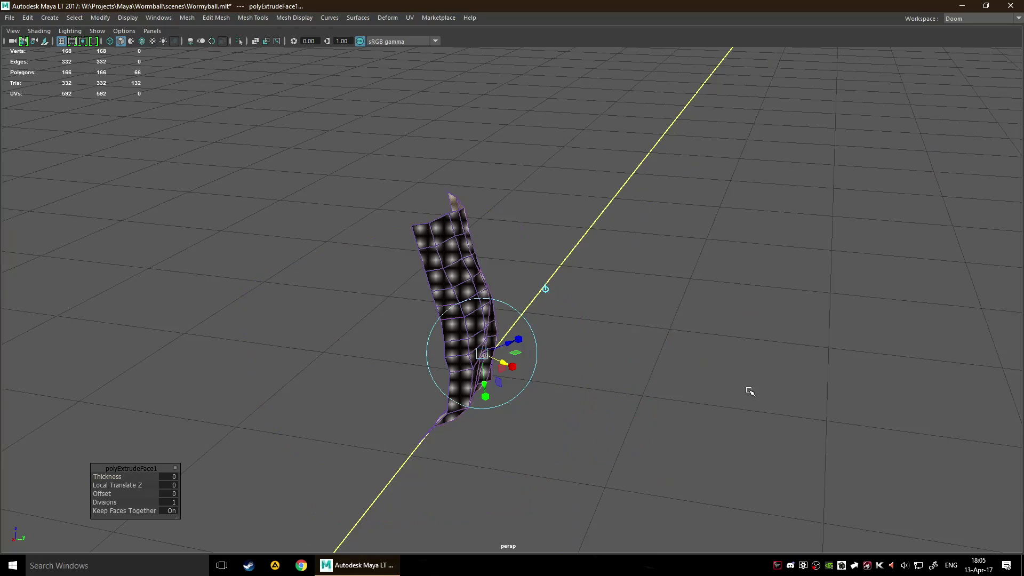
left_click_drag(750, 393, 499, 355, "alt")
left_click_drag(670, 294, 701, 308, "alt")
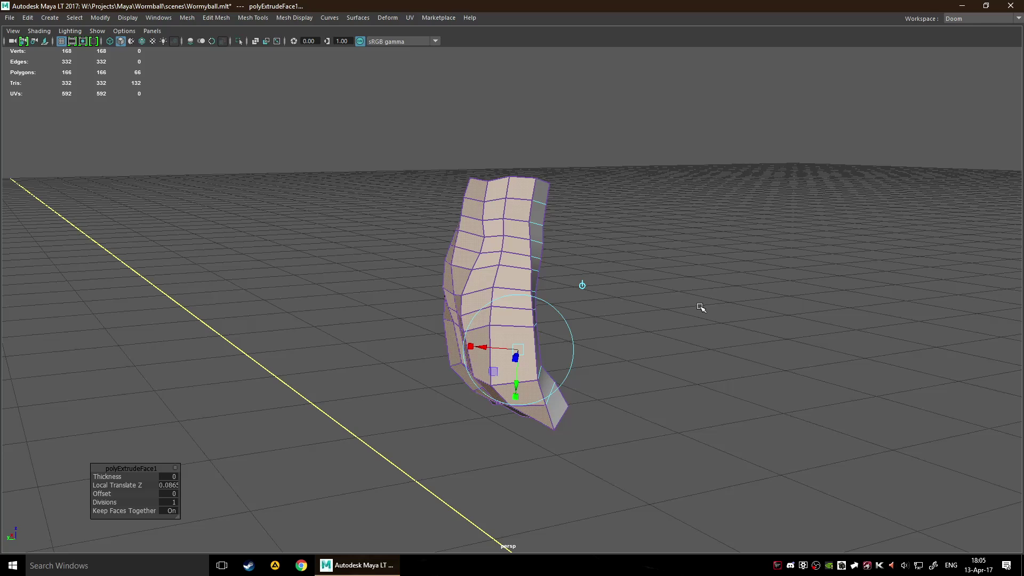
Step: Examine the thickened patch from the front and both sides, leaving the Extrude tool and clearing the face selection
left_click_drag(700, 307, 649, 306, "alt")
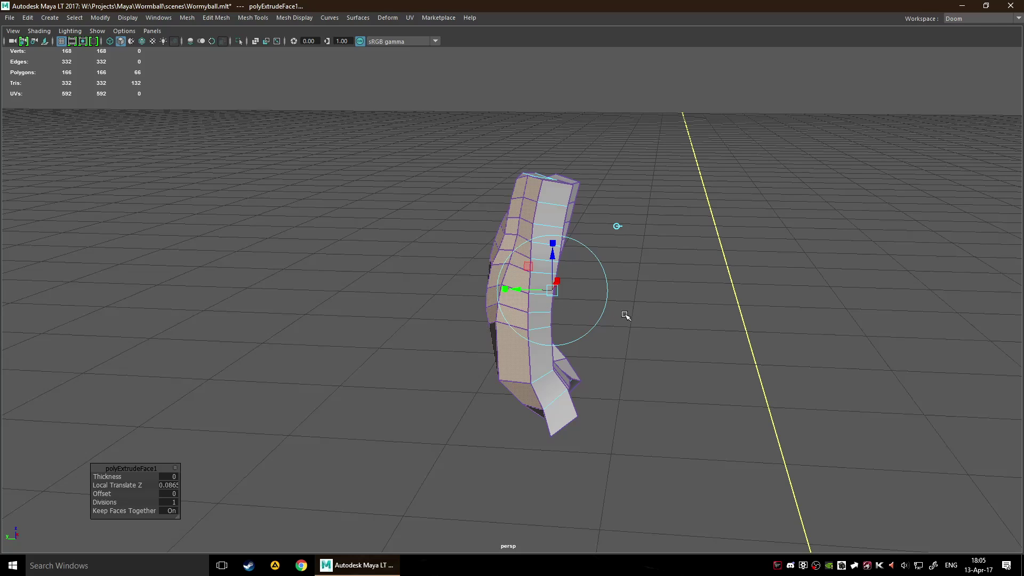
left_click_drag(626, 316, 679, 318, "alt")
mouse_move(486, 283)
left_mouse_down()
mouse_move(461, 288)
mouse_move(474, 288)
left_mouse_up()
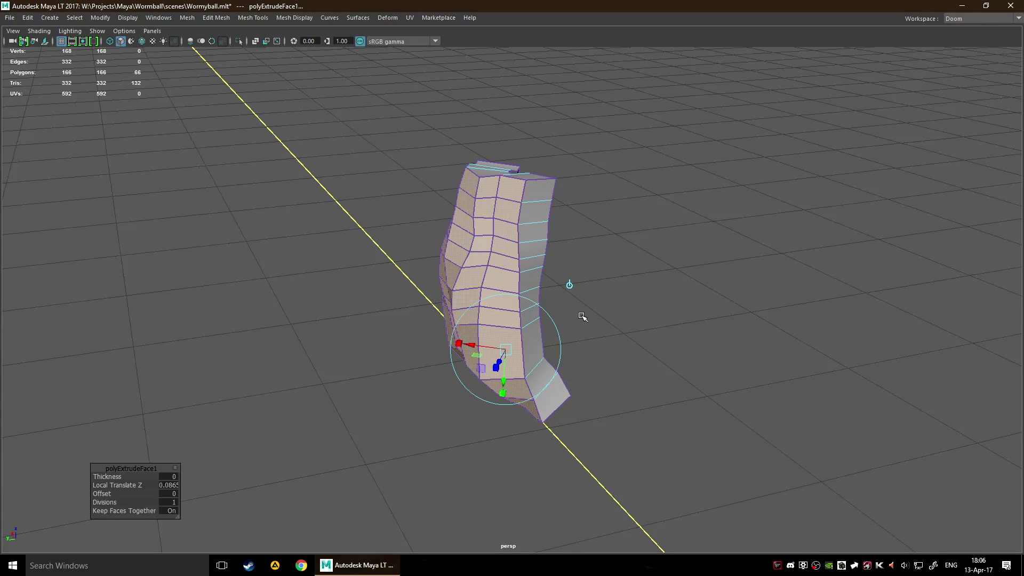
left_click_drag(583, 317, 714, 310, "alt")
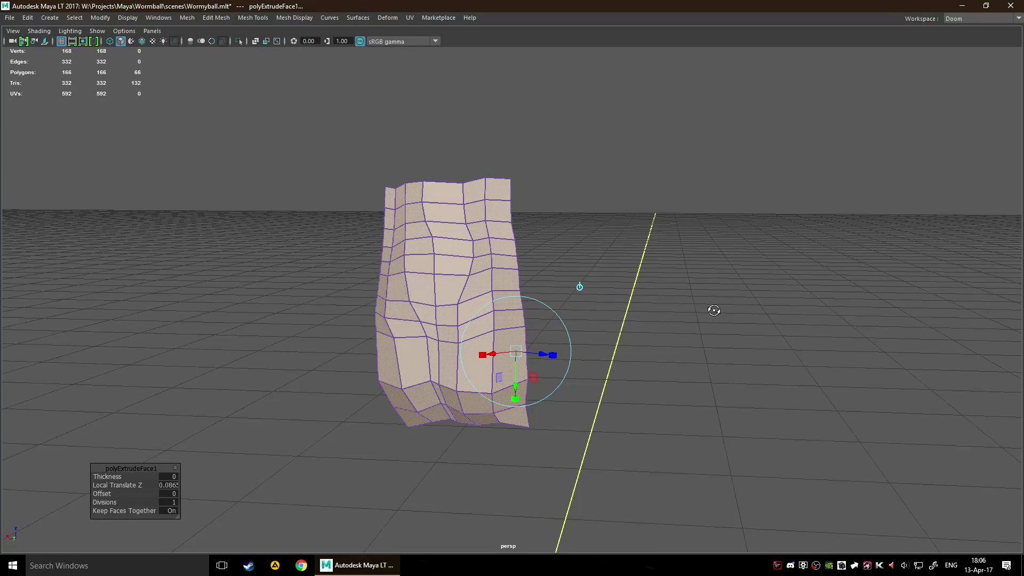
key("q")
left_click(641, 331)
left_click_drag(680, 304, 328, 309, "alt")
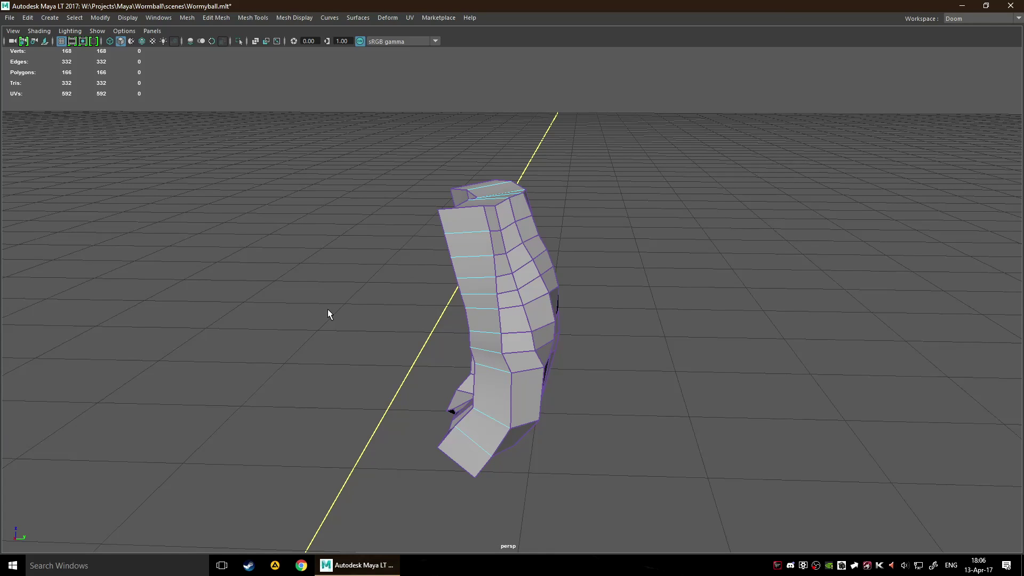
left_click_drag(464, 344, 300, 348, "alt")
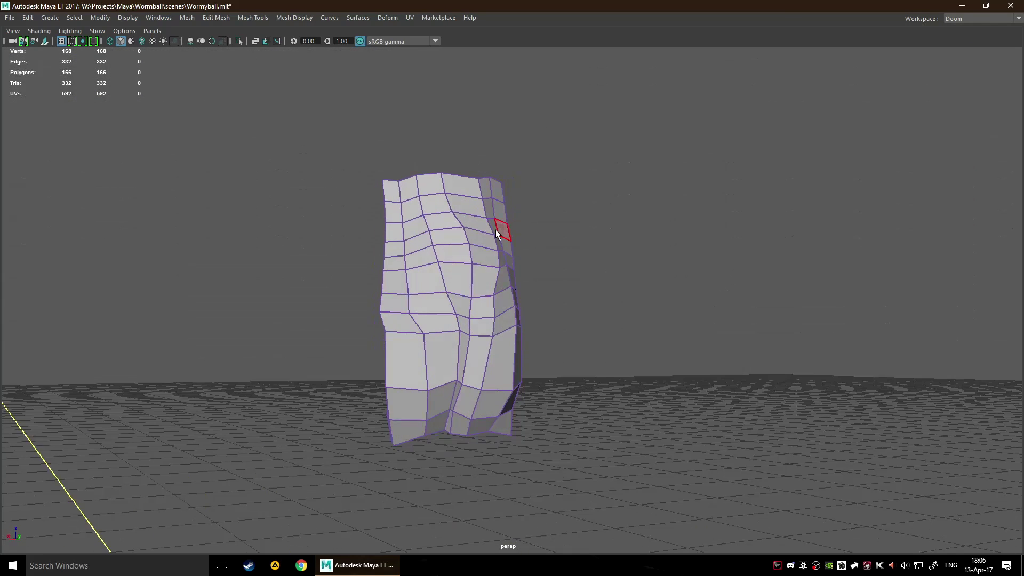
left_click_drag(485, 261, 711, 285, "alt")
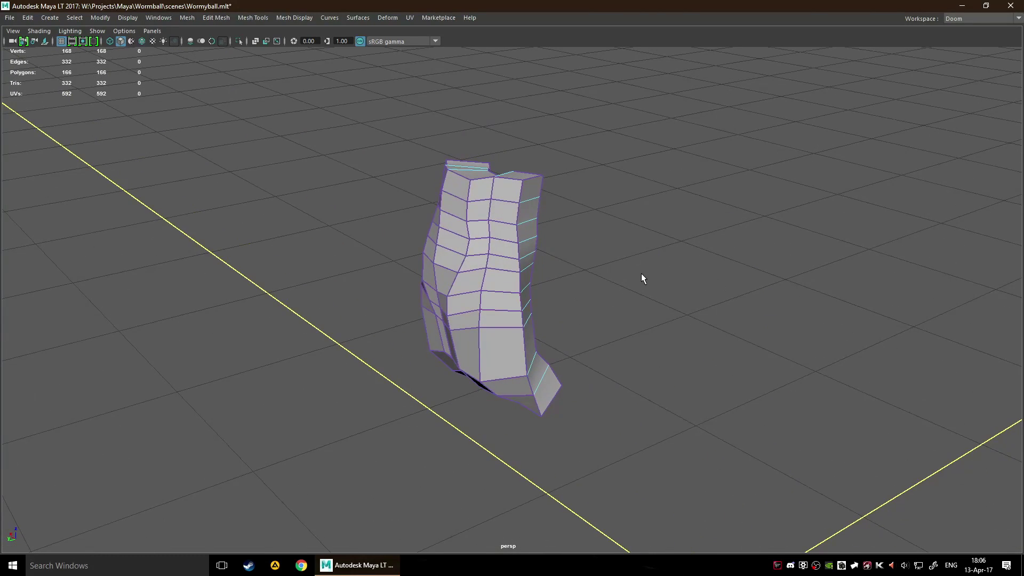
left_click_drag(641, 274, 656, 279, "alt")
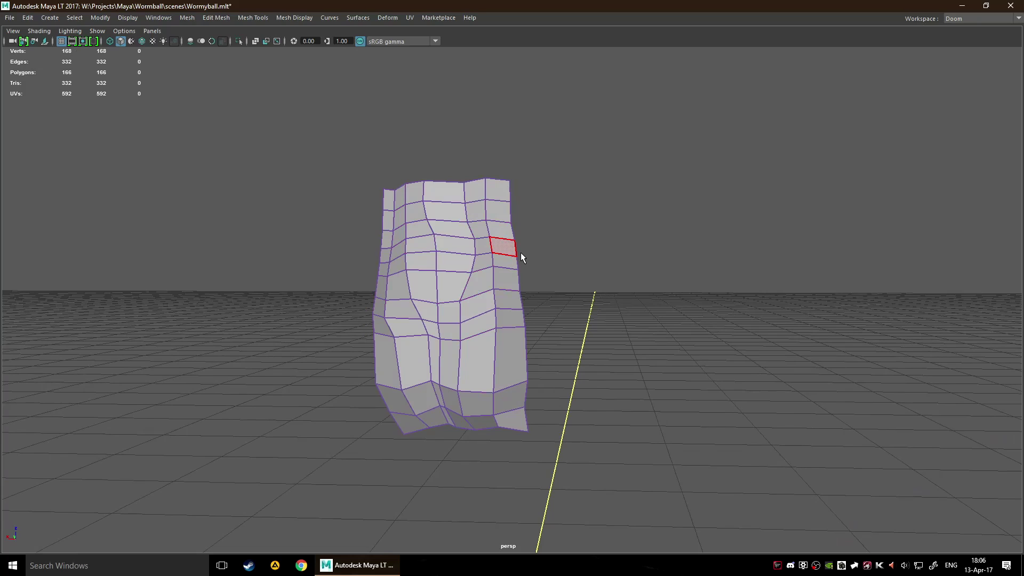
Step: Bring up the Outliner, move it clear of the mesh and delete polySurface1
key("shift+o")
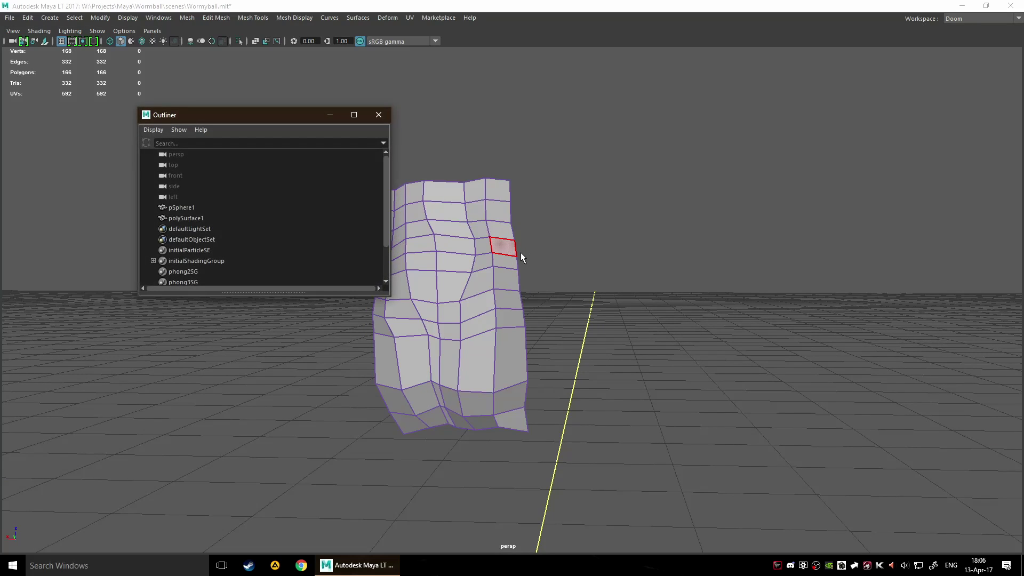
left_click(202, 219)
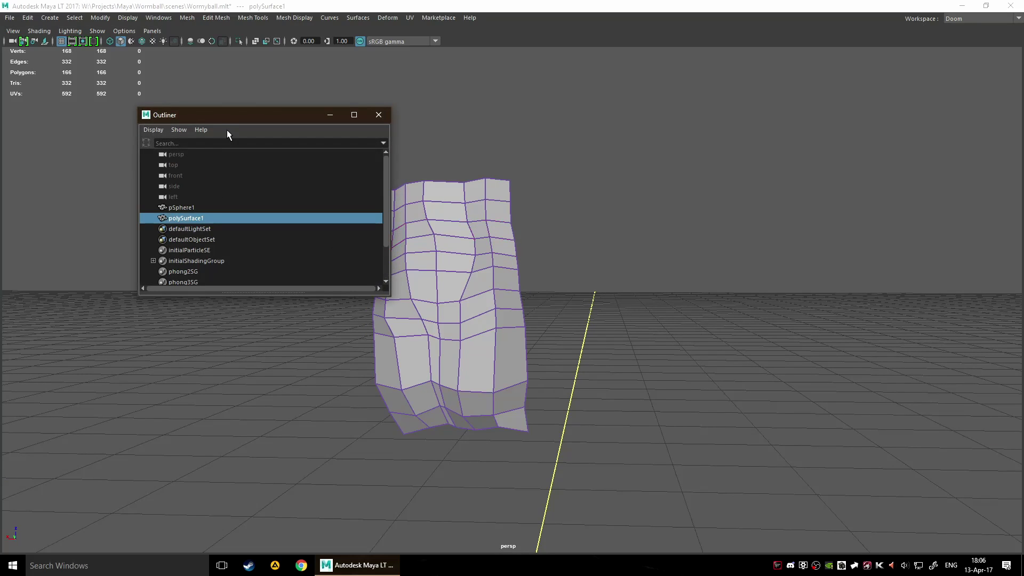
left_click_drag(226, 117, 663, 141)
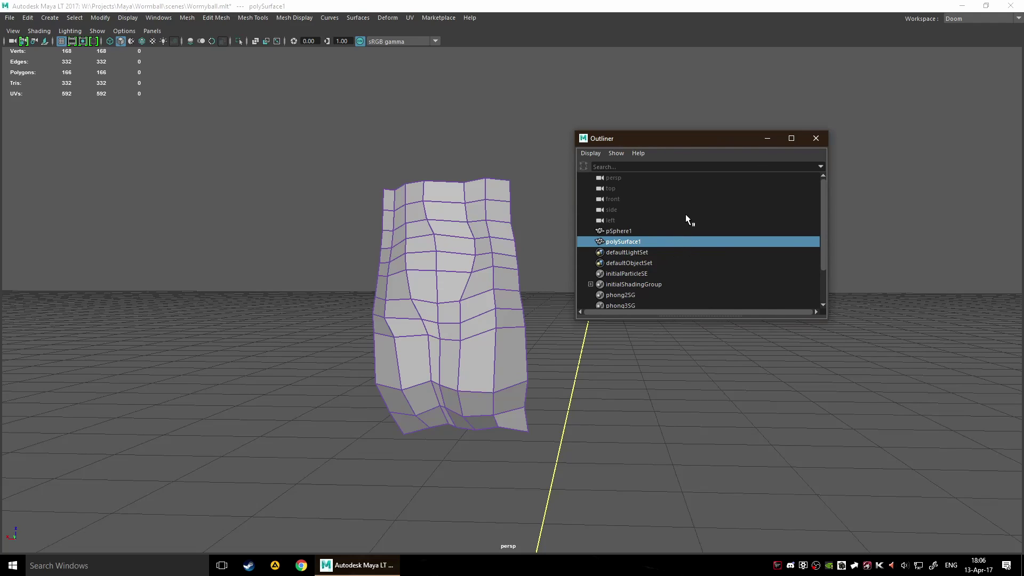
key("Delete")
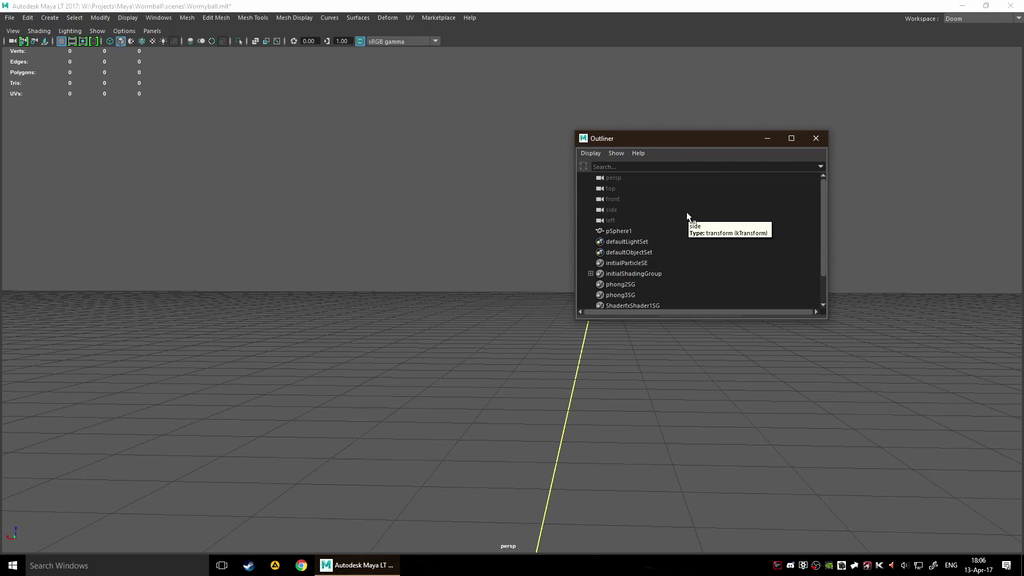
Step: Make layer1 visible again so the sculpted head is displayed
key("ctrl+a")
left_click(170, 382)
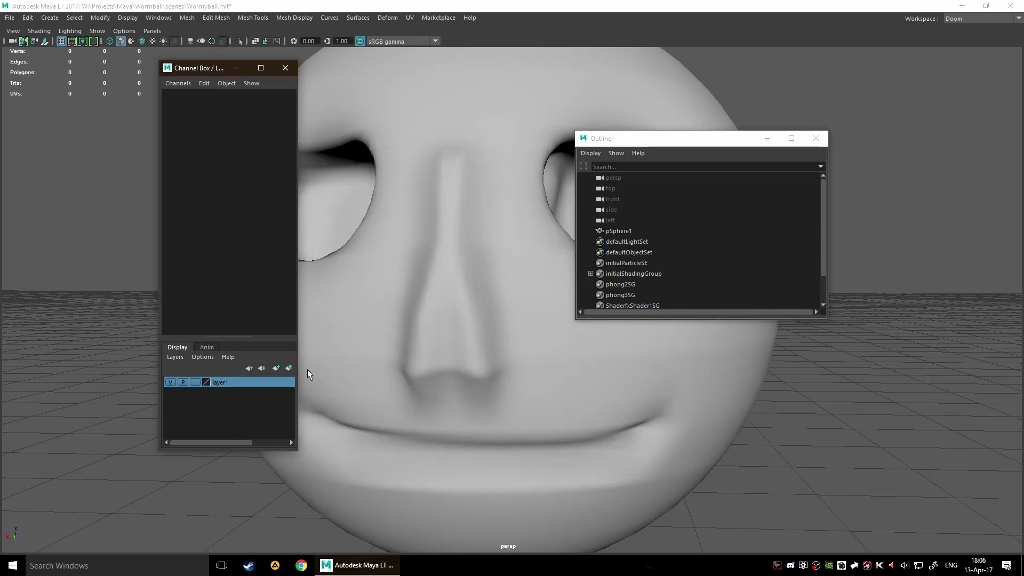
scroll(483, 331, "down", 3)
scroll(472, 360, "up", 2)
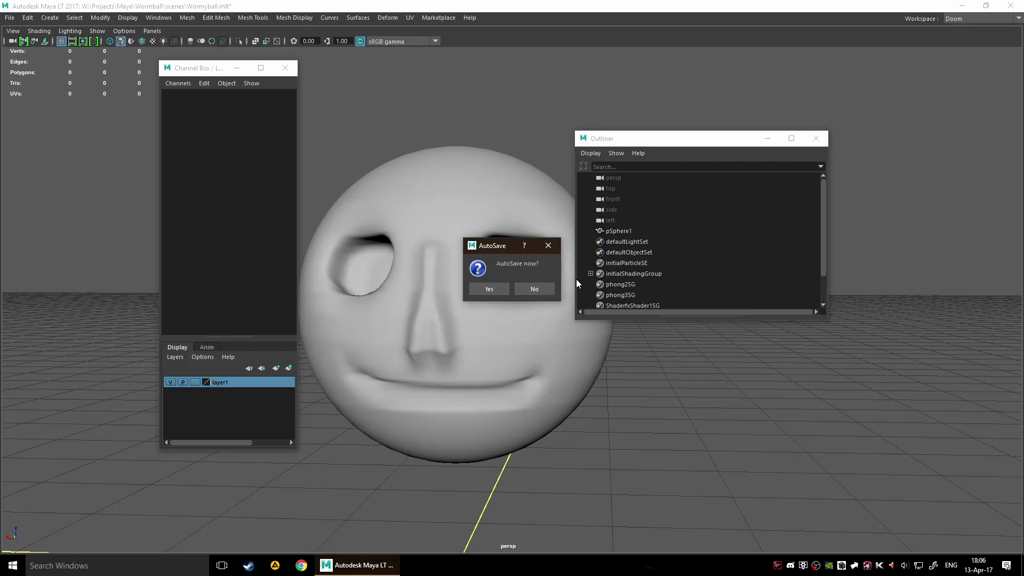
Step: Decline the autosave and close the Outliner and Channel Box windows
left_click(534, 288)
scroll(427, 354, "down", 5)
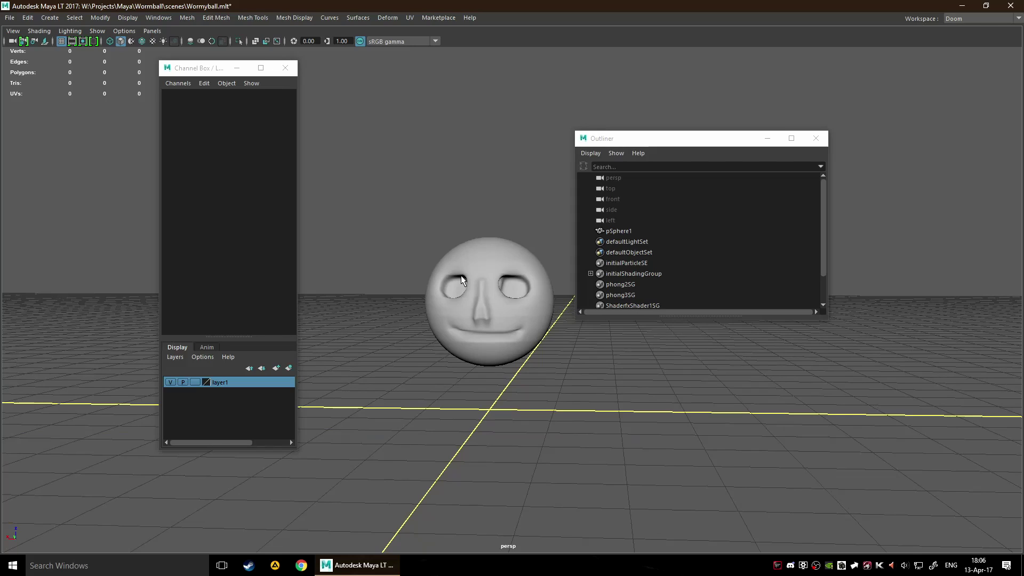
left_click(816, 139)
left_click(285, 68)
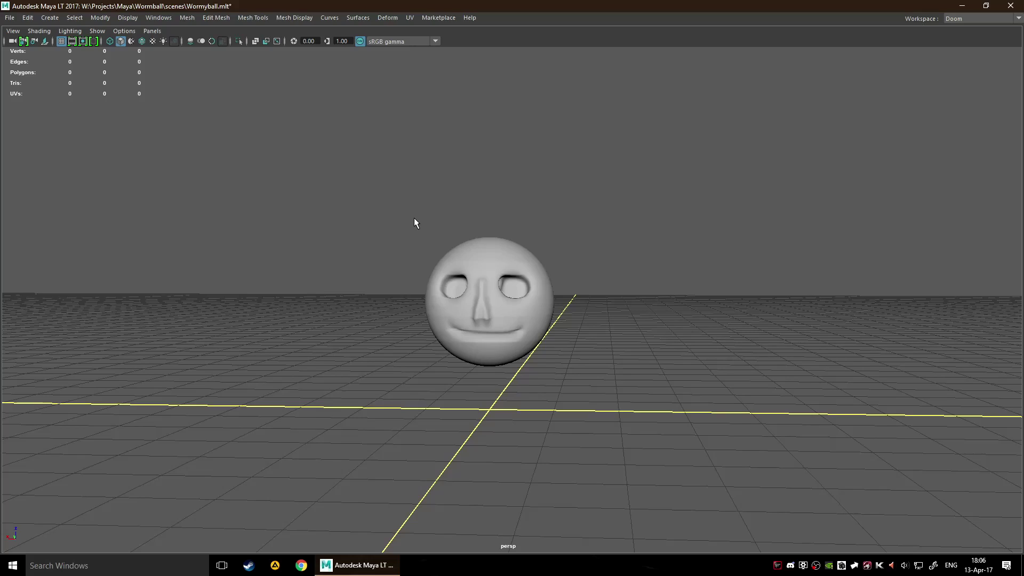
Step: Select the whole sculpted head in object selection mode
left_click_drag(379, 174, 692, 364)
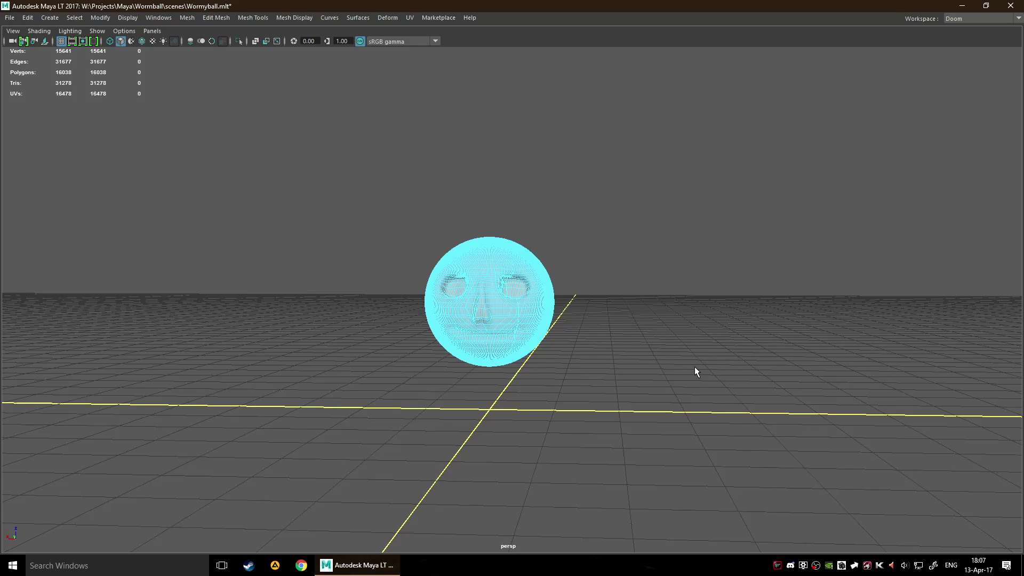
key("F8")
scroll(472, 278, "up", 6)
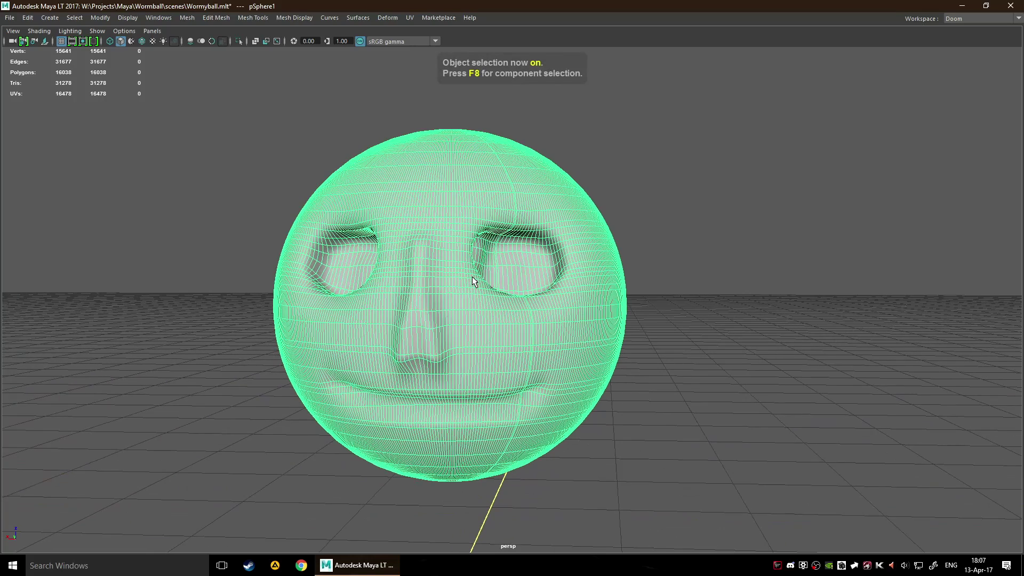
scroll(472, 276, "up", 4)
scroll(479, 282, "down", 4)
scroll(488, 355, "down", 2)
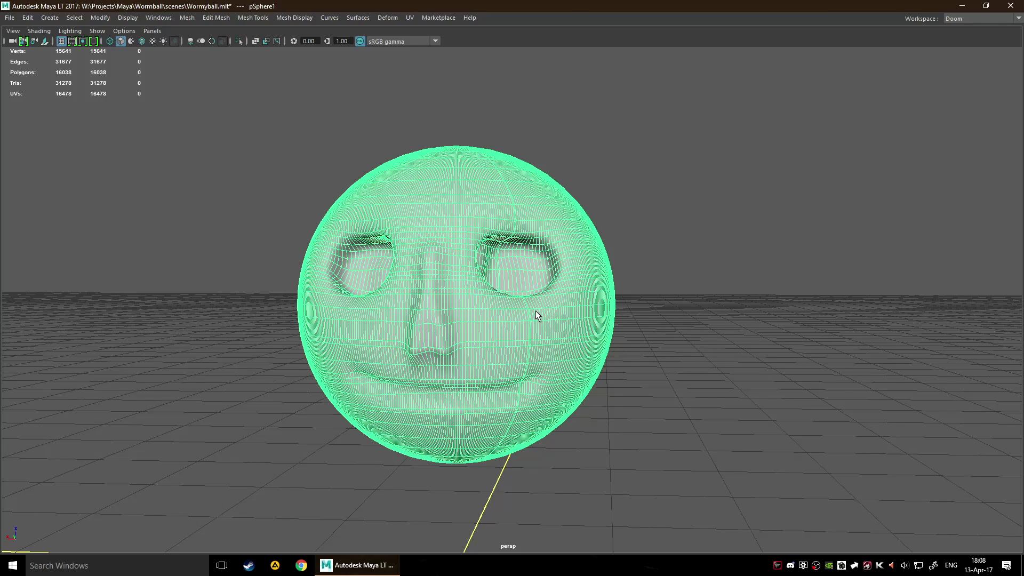
Step: Switch the head to face selection, pick three separate faces on the cheek beside the nose and extrude them
key("F10")
scroll(511, 320, "up", 5)
key("F11")
scroll(471, 331, "up", 3)
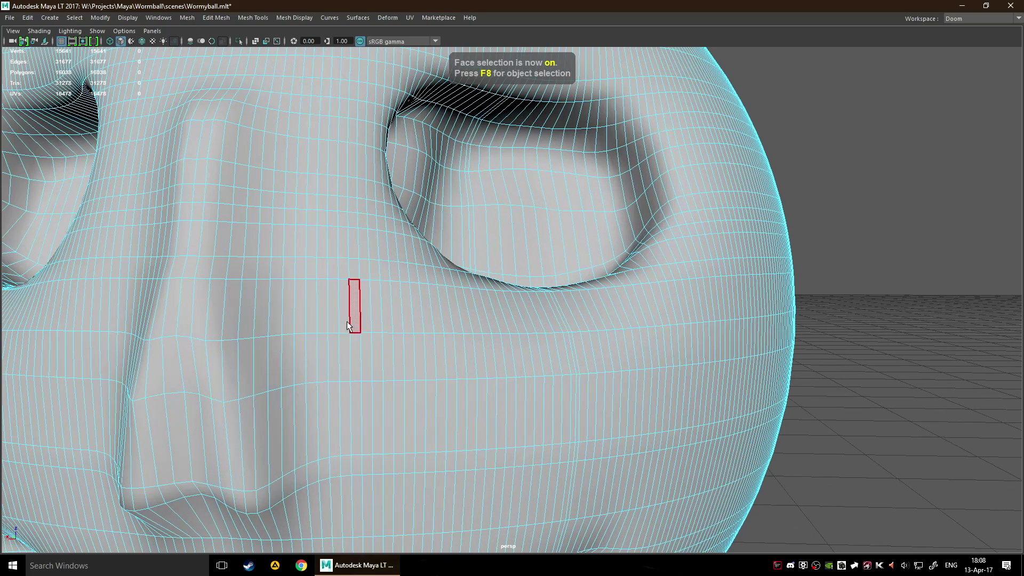
left_click(346, 307)
left_click(389, 356, "shift")
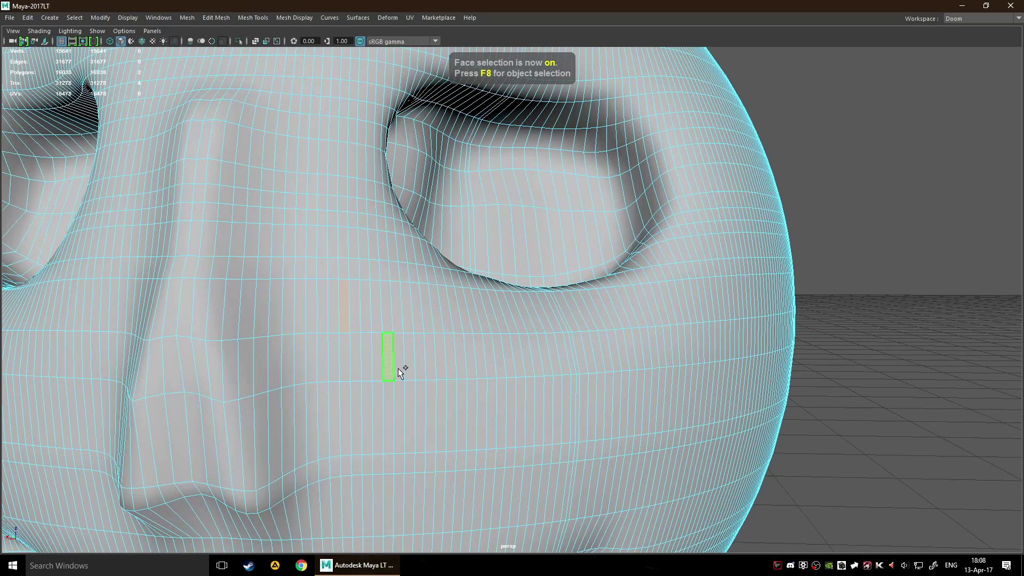
left_click(458, 368, "shift")
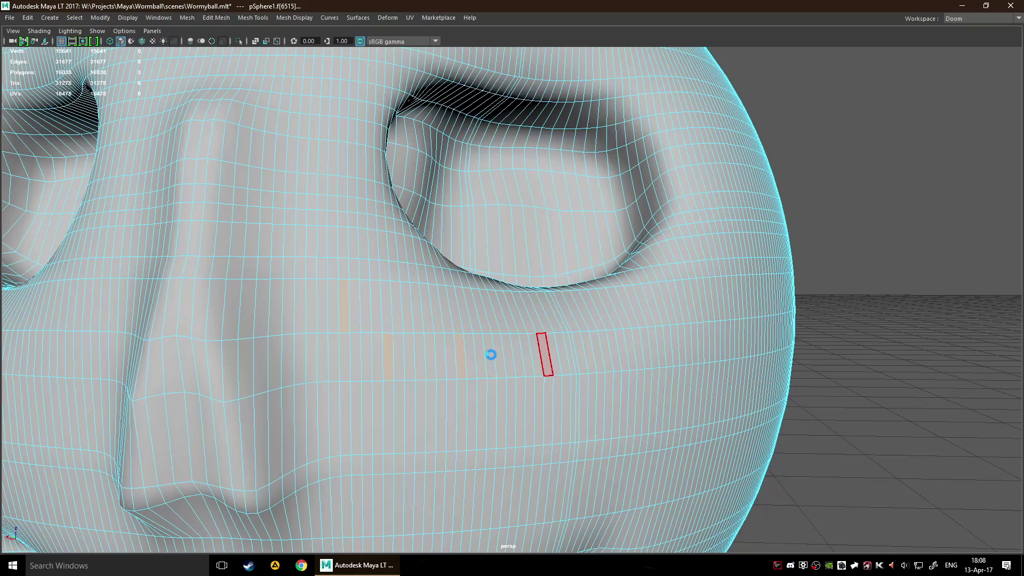
key("ctrl+e")
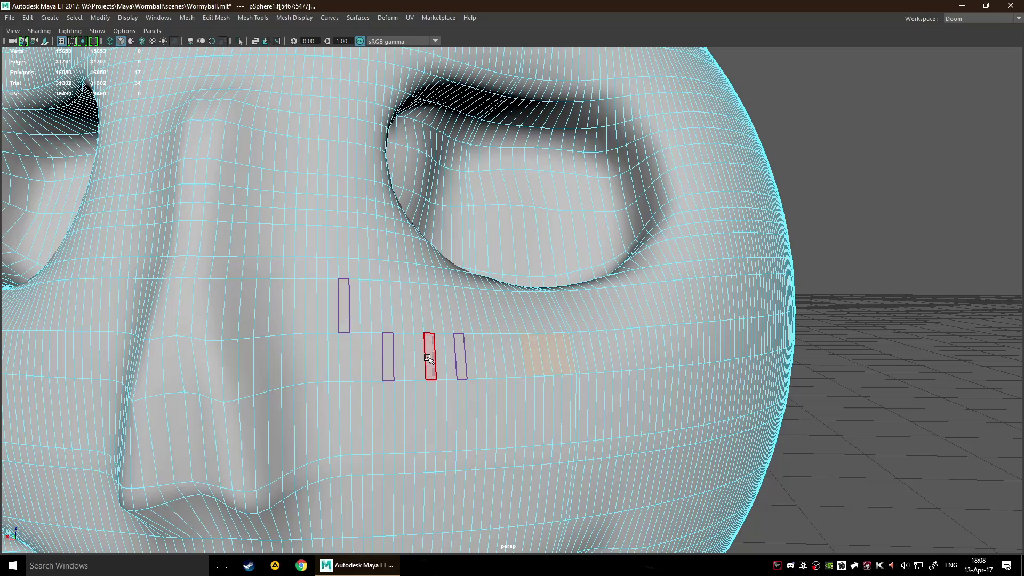
Step: Select the extruded cheek face farthest from the nose and pull it outward from the head
left_click_drag(610, 397, 493, 404, "alt")
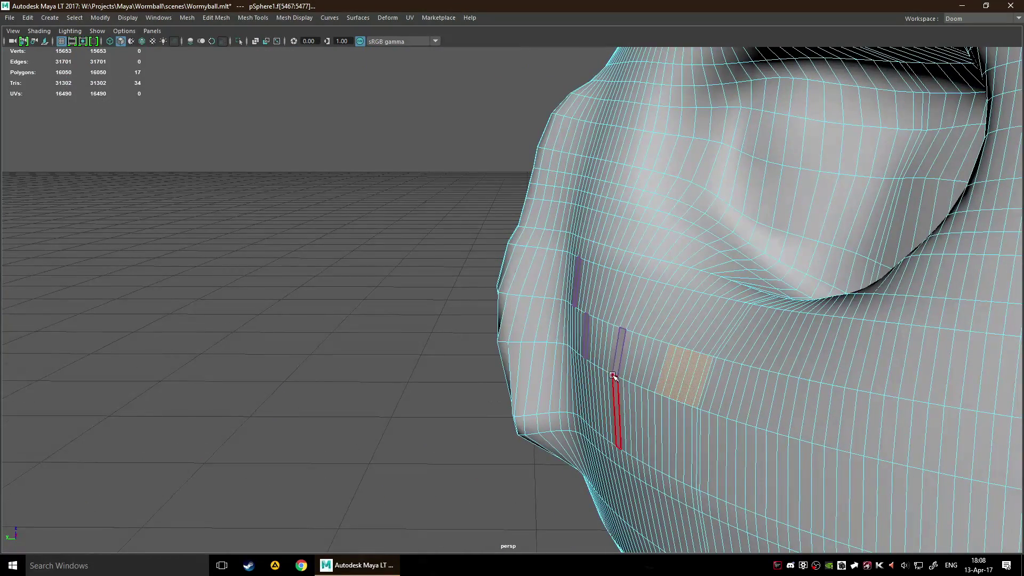
left_click_drag(680, 377, 734, 384, "alt")
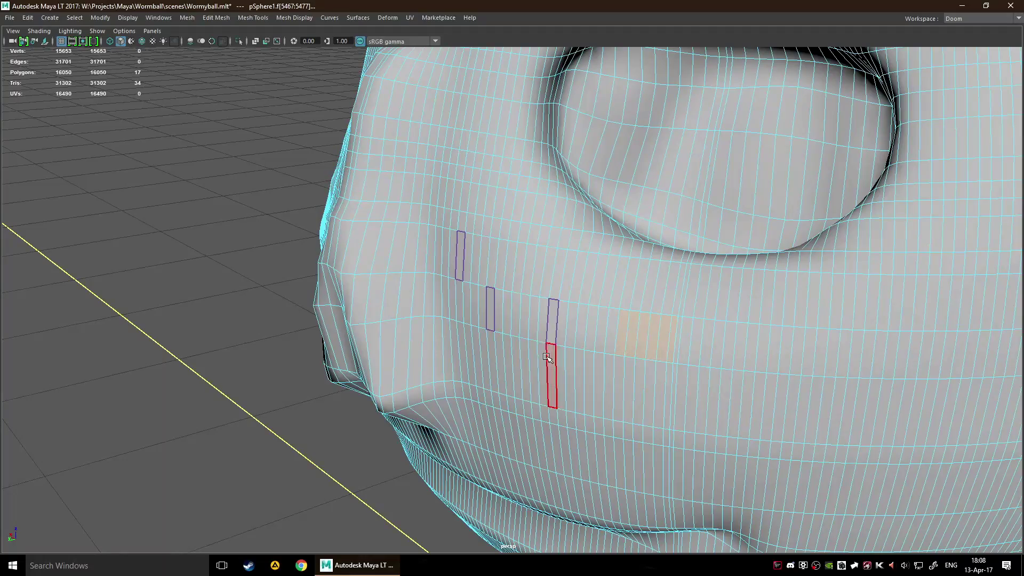
left_click(547, 323)
left_click_drag(590, 384, 542, 395, "alt")
key("ctrl+e")
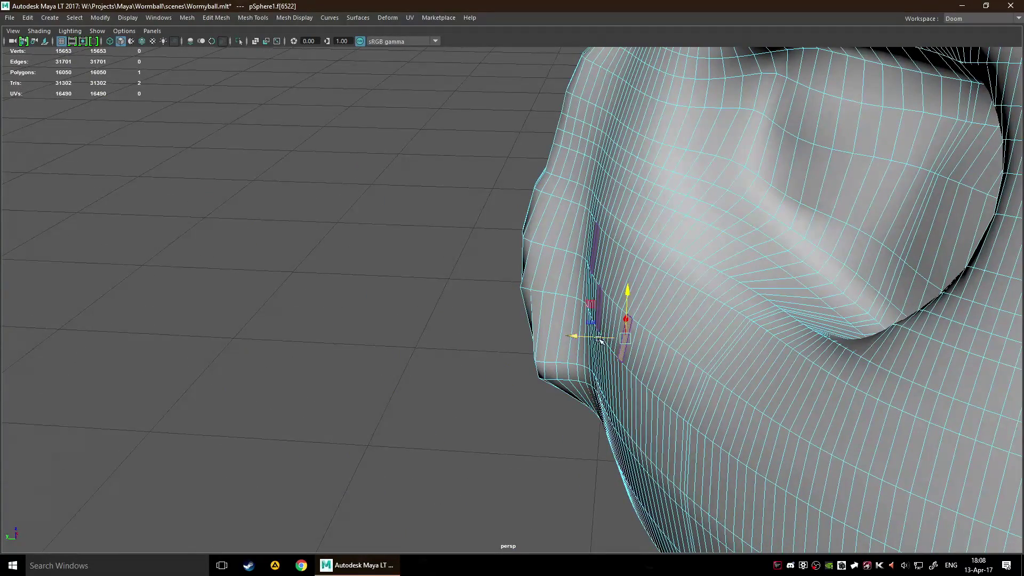
left_click_drag(431, 389, 459, 373, "alt")
Step: Pull the other two extruded cheek faces outward so they stand out from the head as blocks
left_click(437, 327)
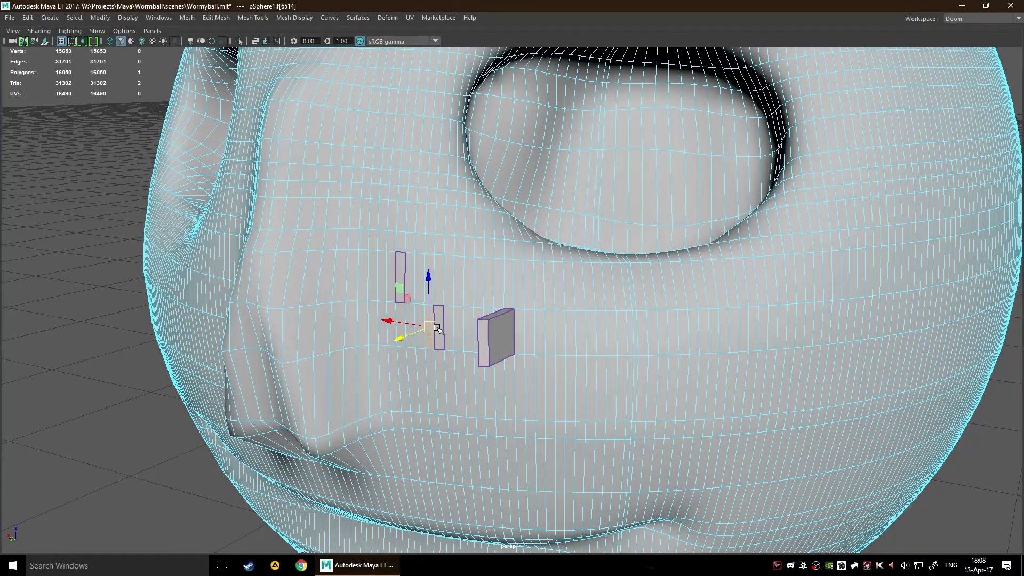
left_click(396, 350)
left_click(438, 327)
key("ctrl+e")
left_click_drag(427, 333, 368, 381)
left_click(397, 297)
key("ctrl+e")
left_click_drag(374, 275, 665, 336)
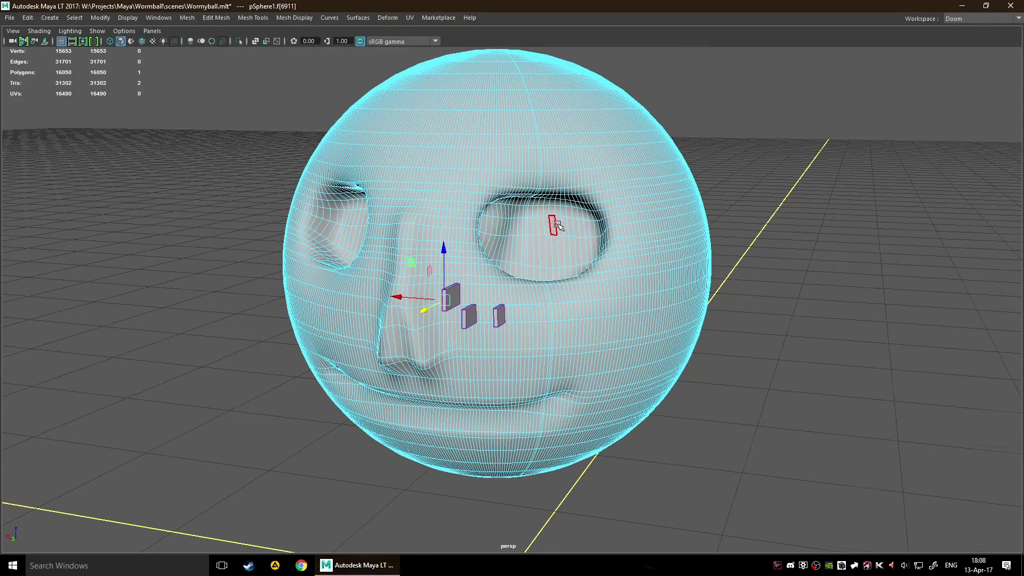
left_click_drag(556, 225, 640, 235, "alt")
left_click_drag(473, 240, 546, 237, "alt")
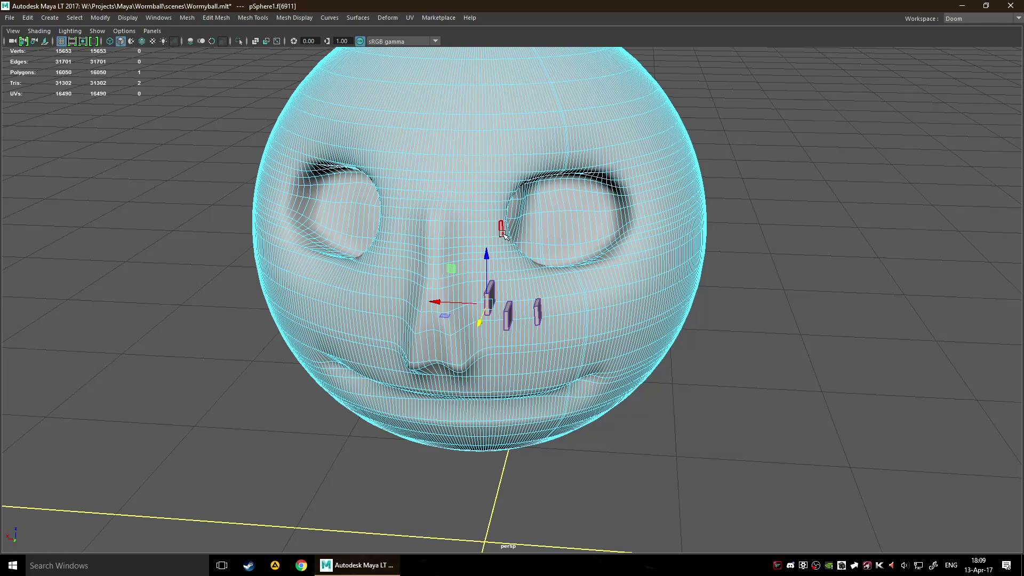
Step: Return to object selection and delete the entire head from the scene
scroll(503, 233, "down", 5)
key("F8")
left_click_drag(339, 156, 728, 438)
key("Delete")
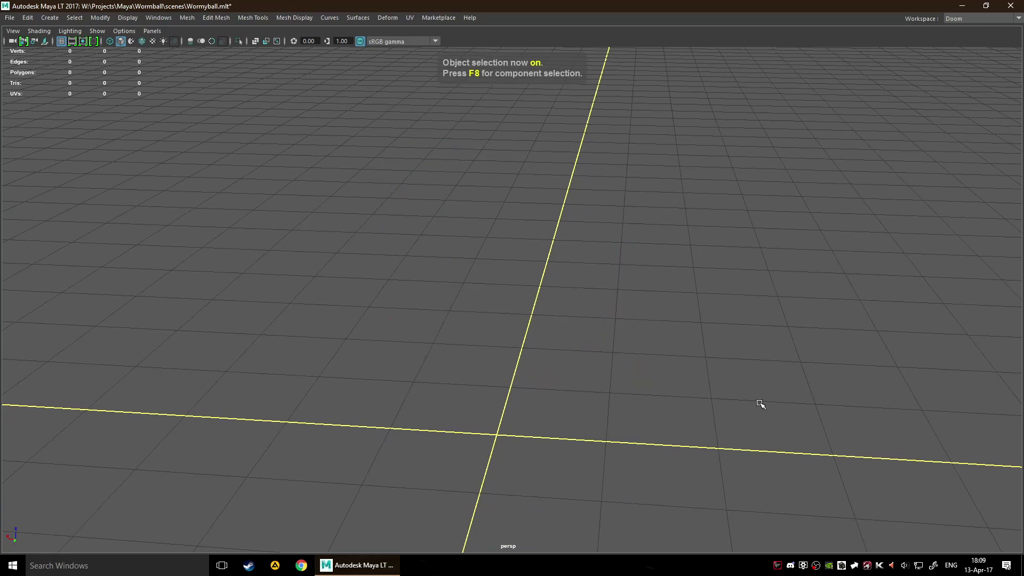
left_click_drag(822, 425, 544, 407, "alt")
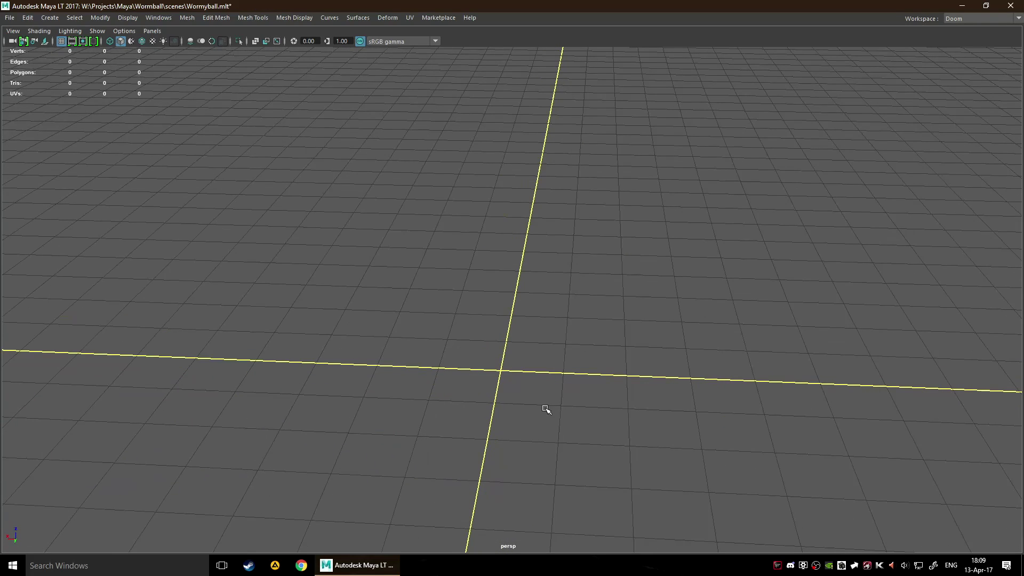